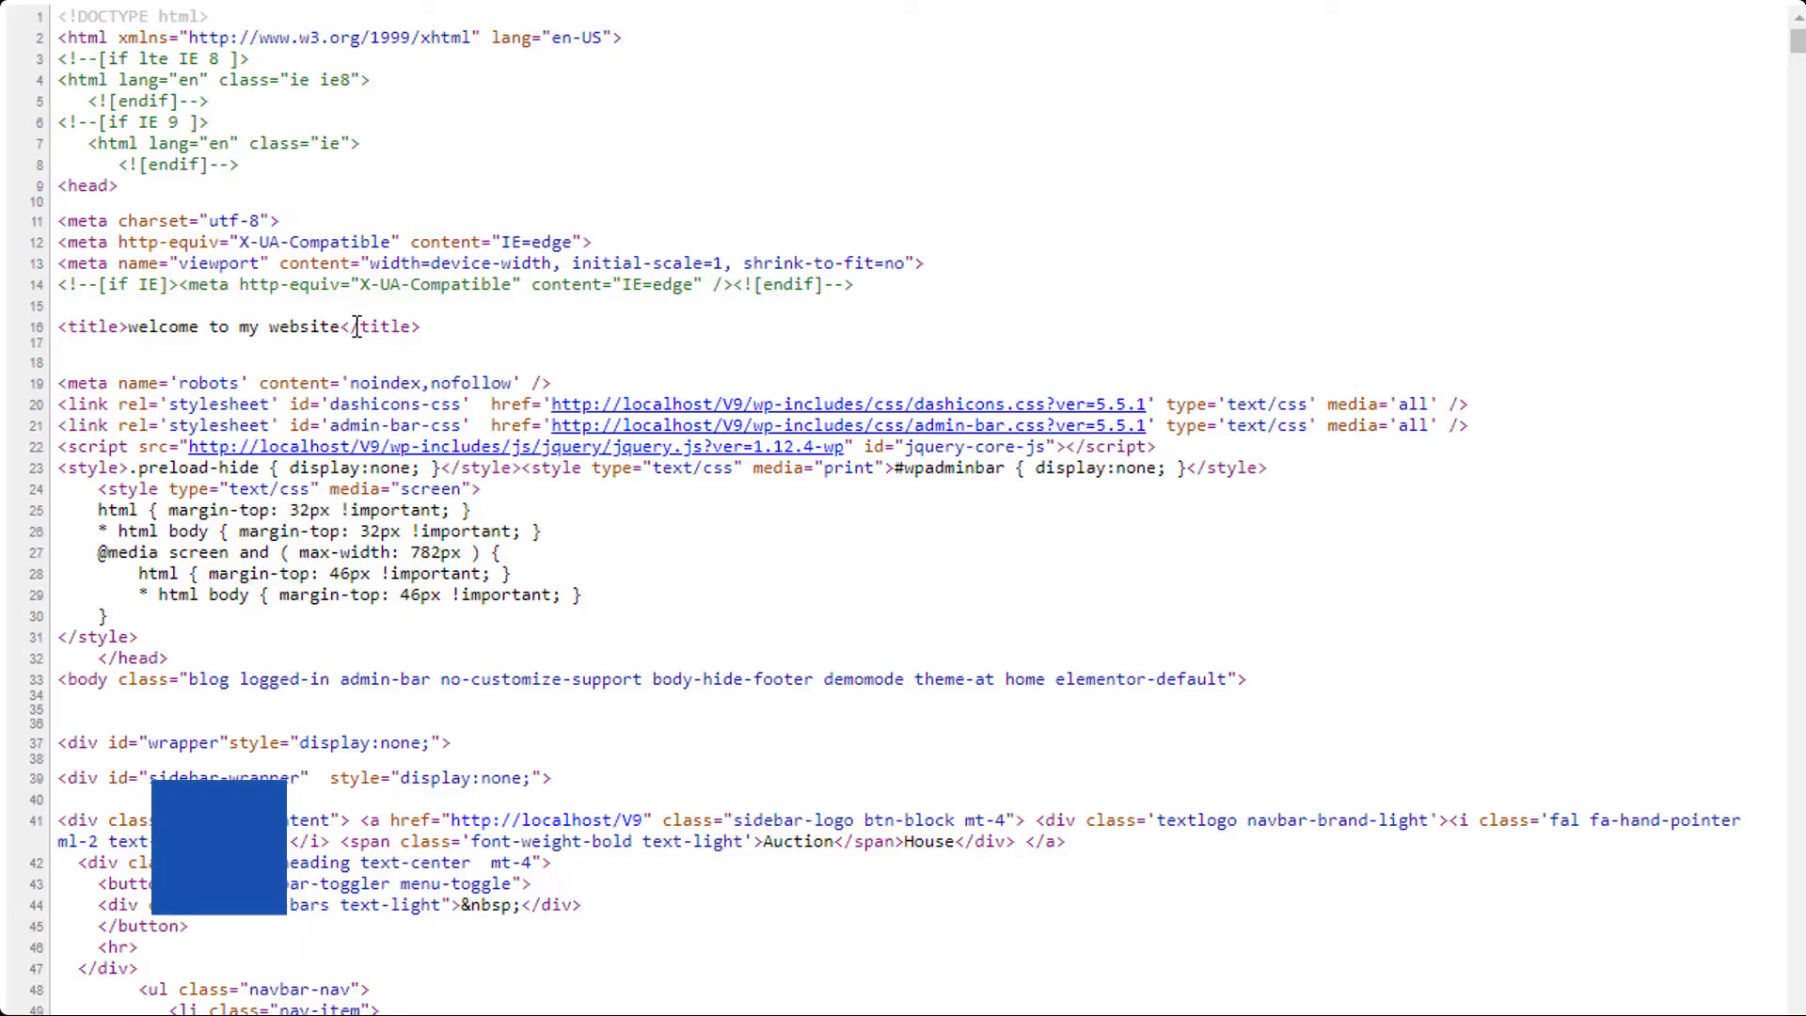
# Highlight the <title> line reading 'welcome to my website' in the page source
pyautogui.moveTo(420, 327); pyautogui.dragTo(68, 326)
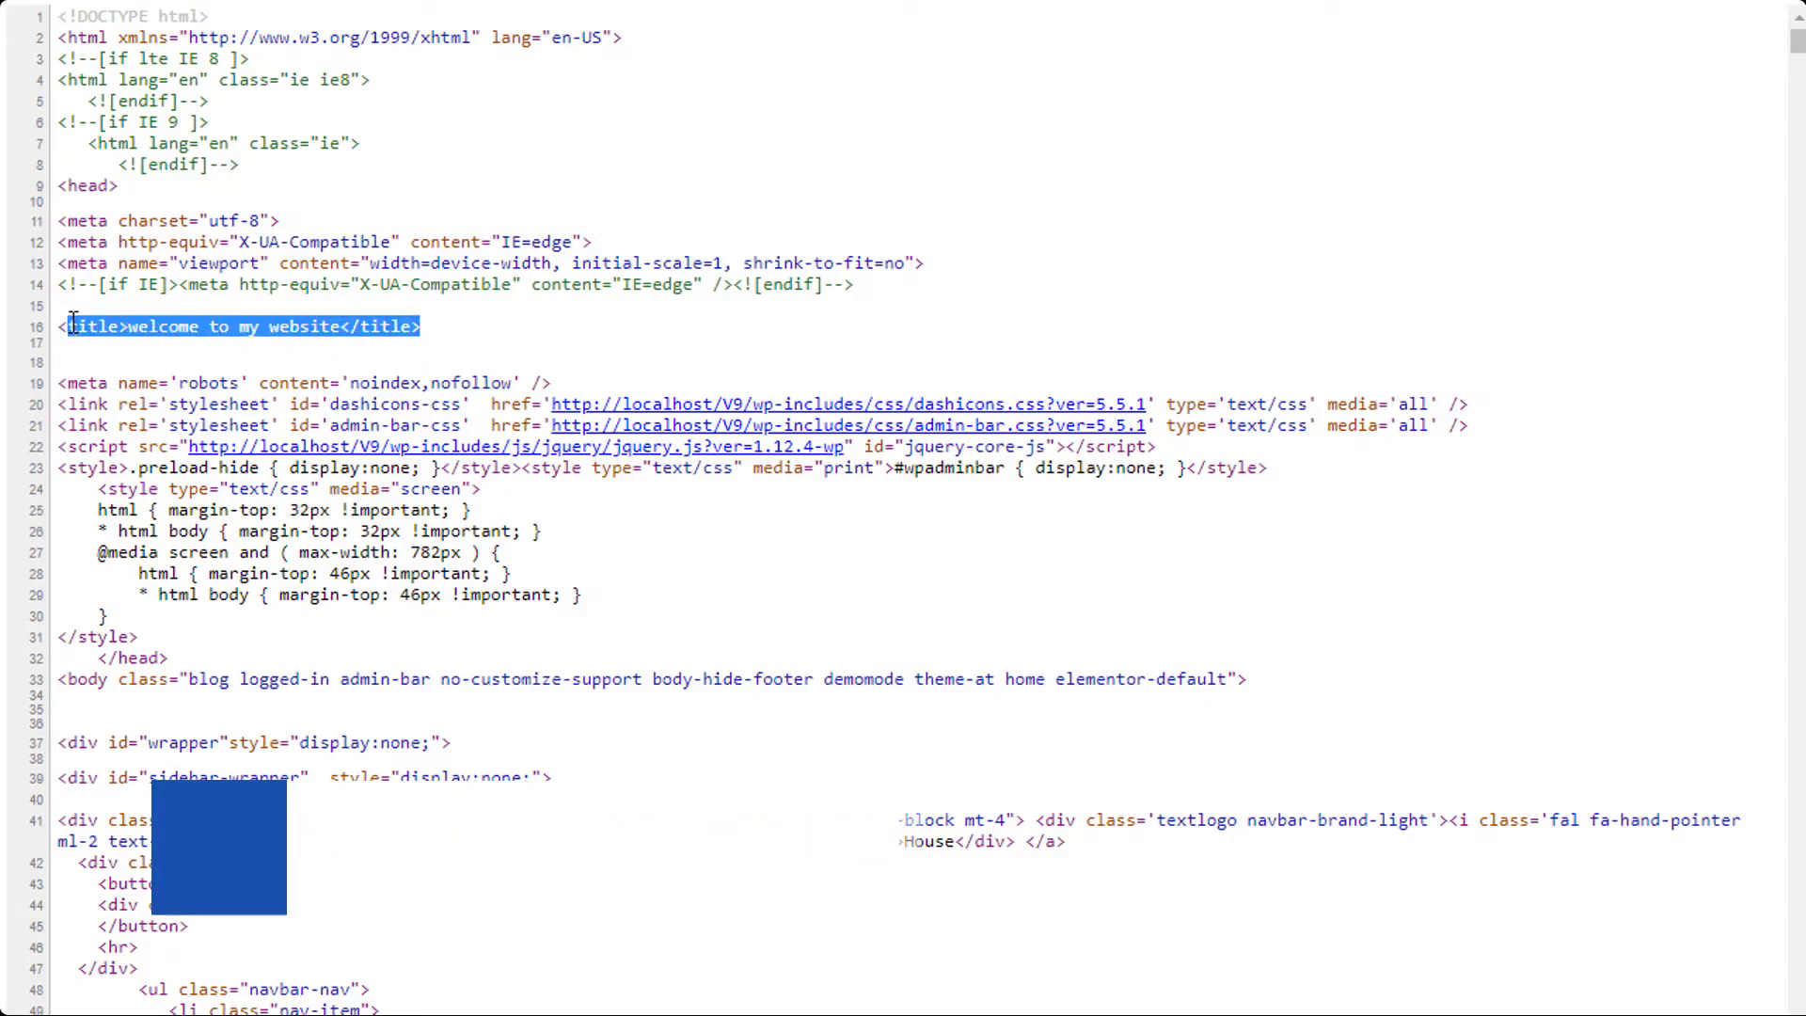
pyautogui.doubleClick(103, 362)
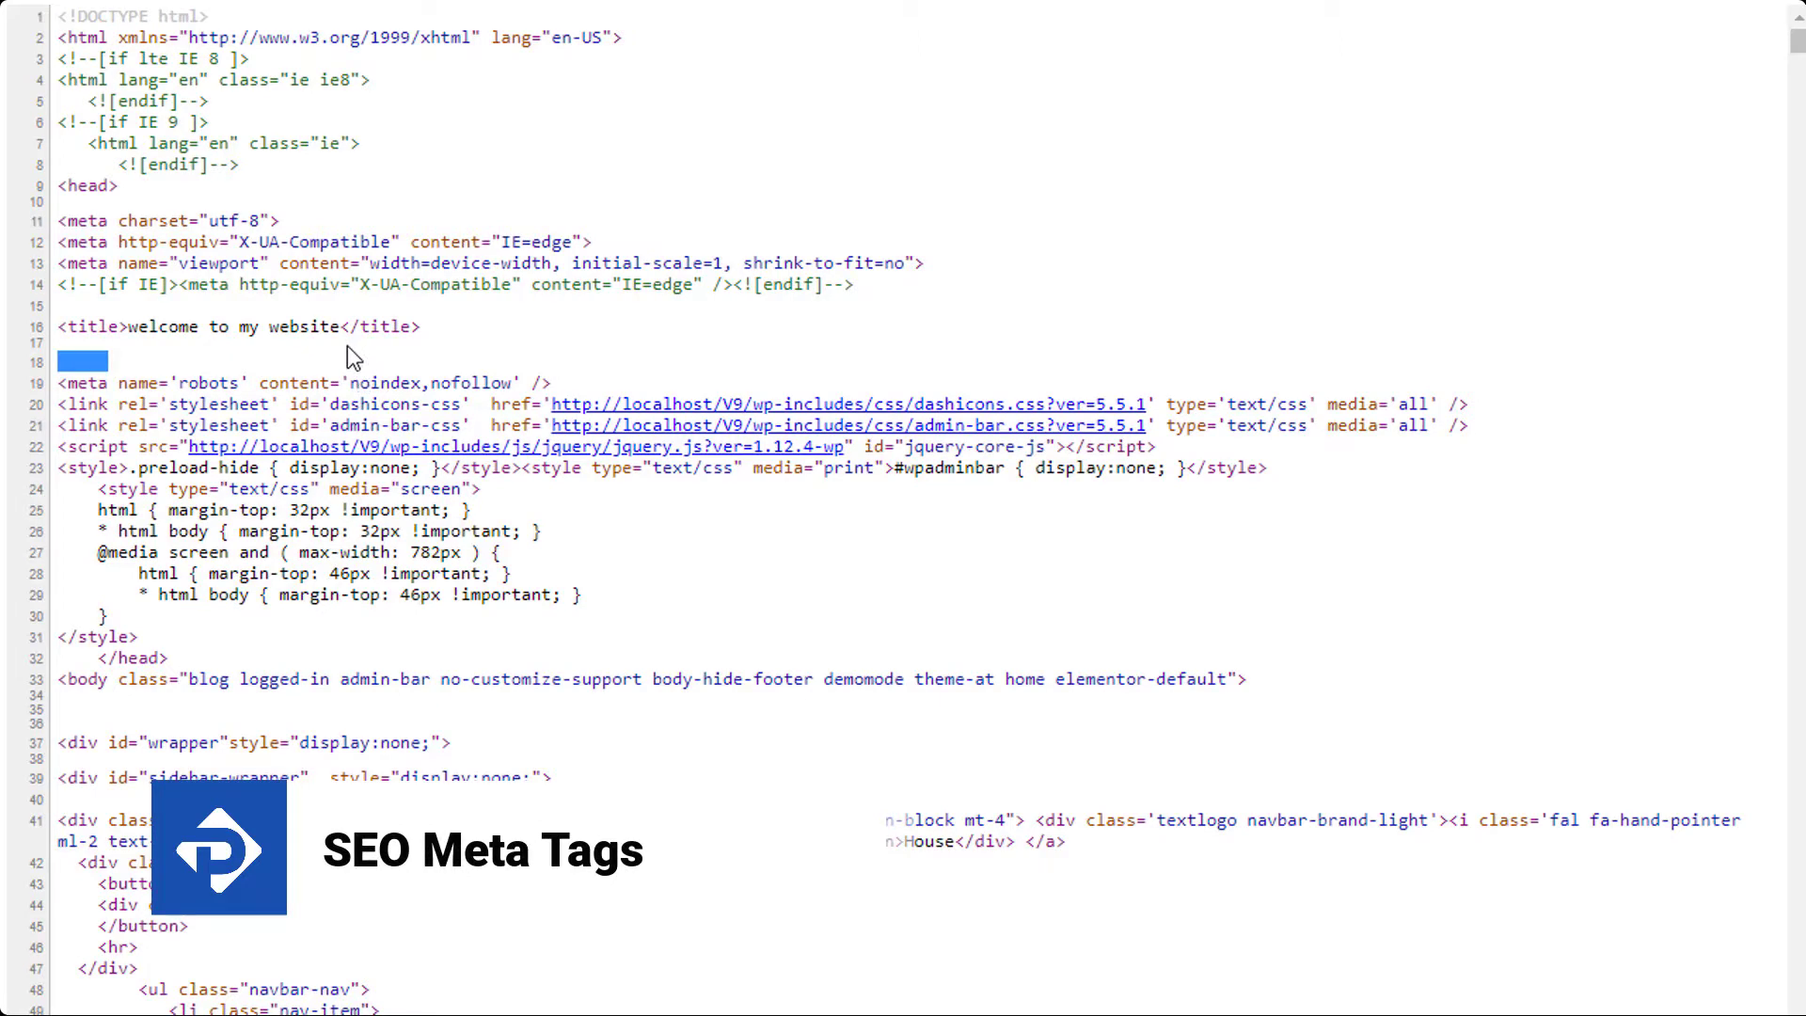
pyautogui.moveTo(349, 328); pyautogui.dragTo(130, 328)
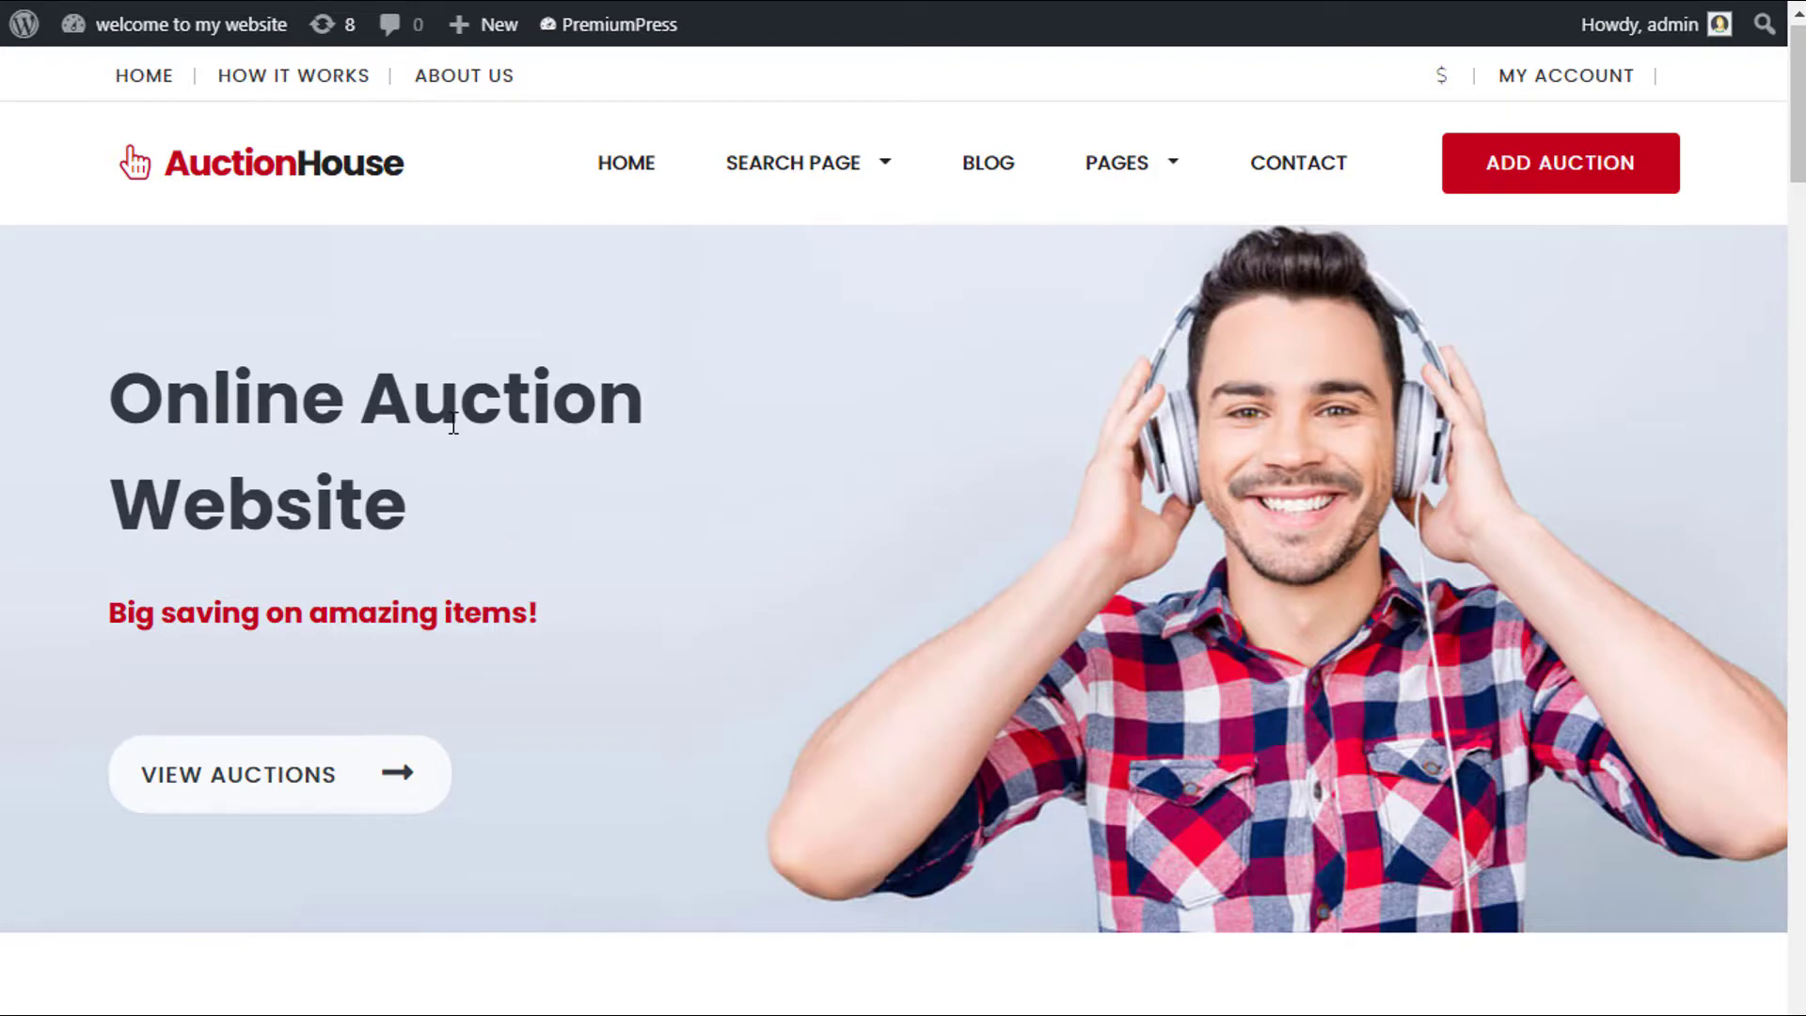
# Open the home page's HTML source from the right-click menu
pyautogui.scroll(-8, 712, 505)
pyautogui.scroll(8, 705, 555)
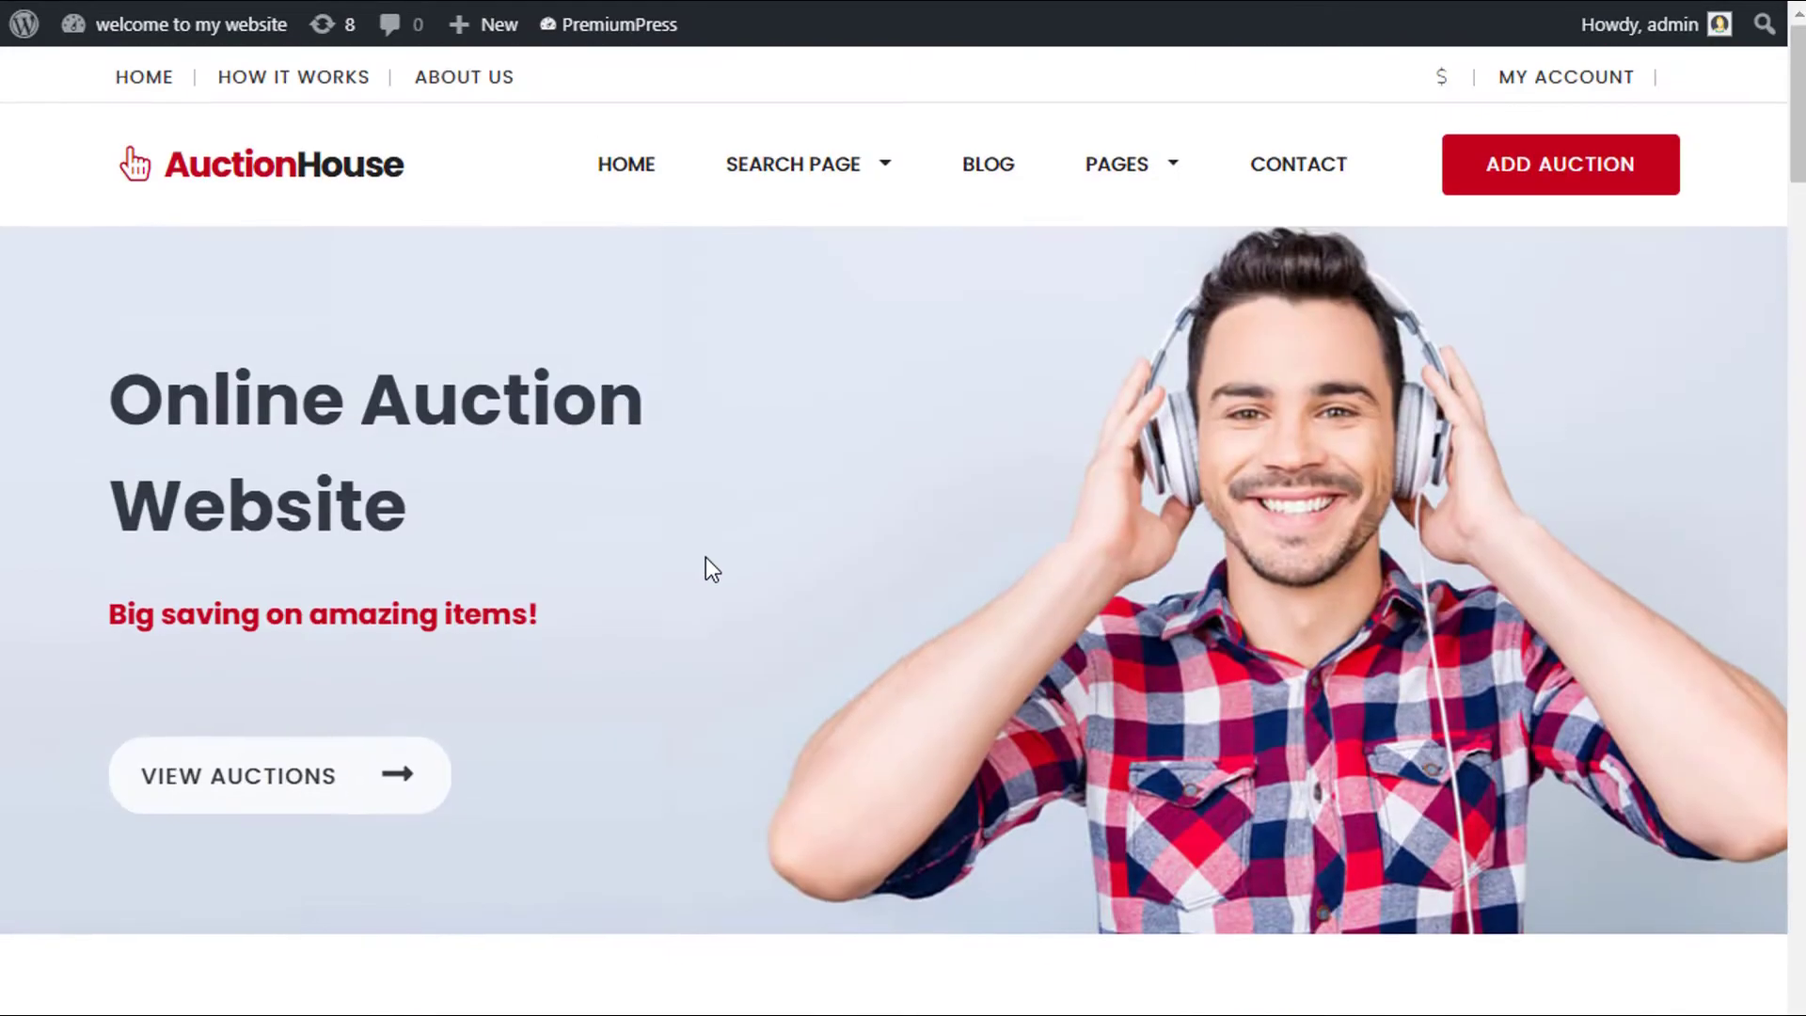
pyautogui.rightClick(614, 500)
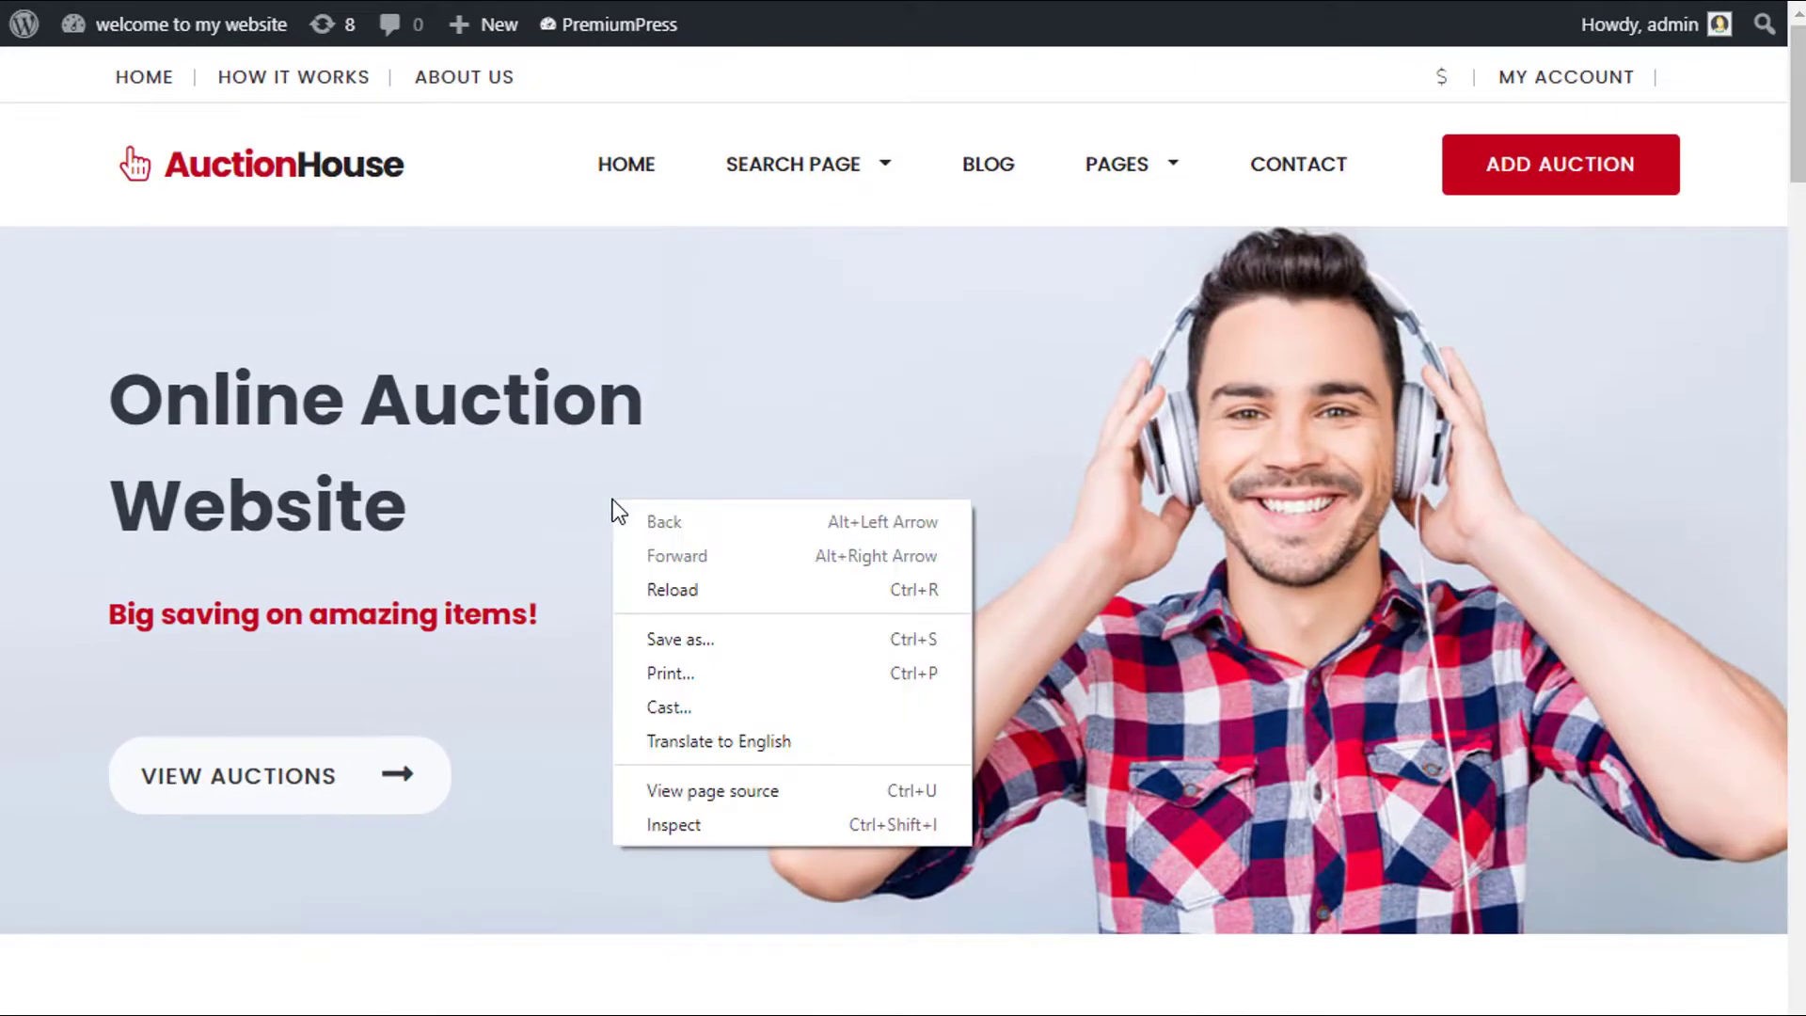
pyautogui.click(739, 794)
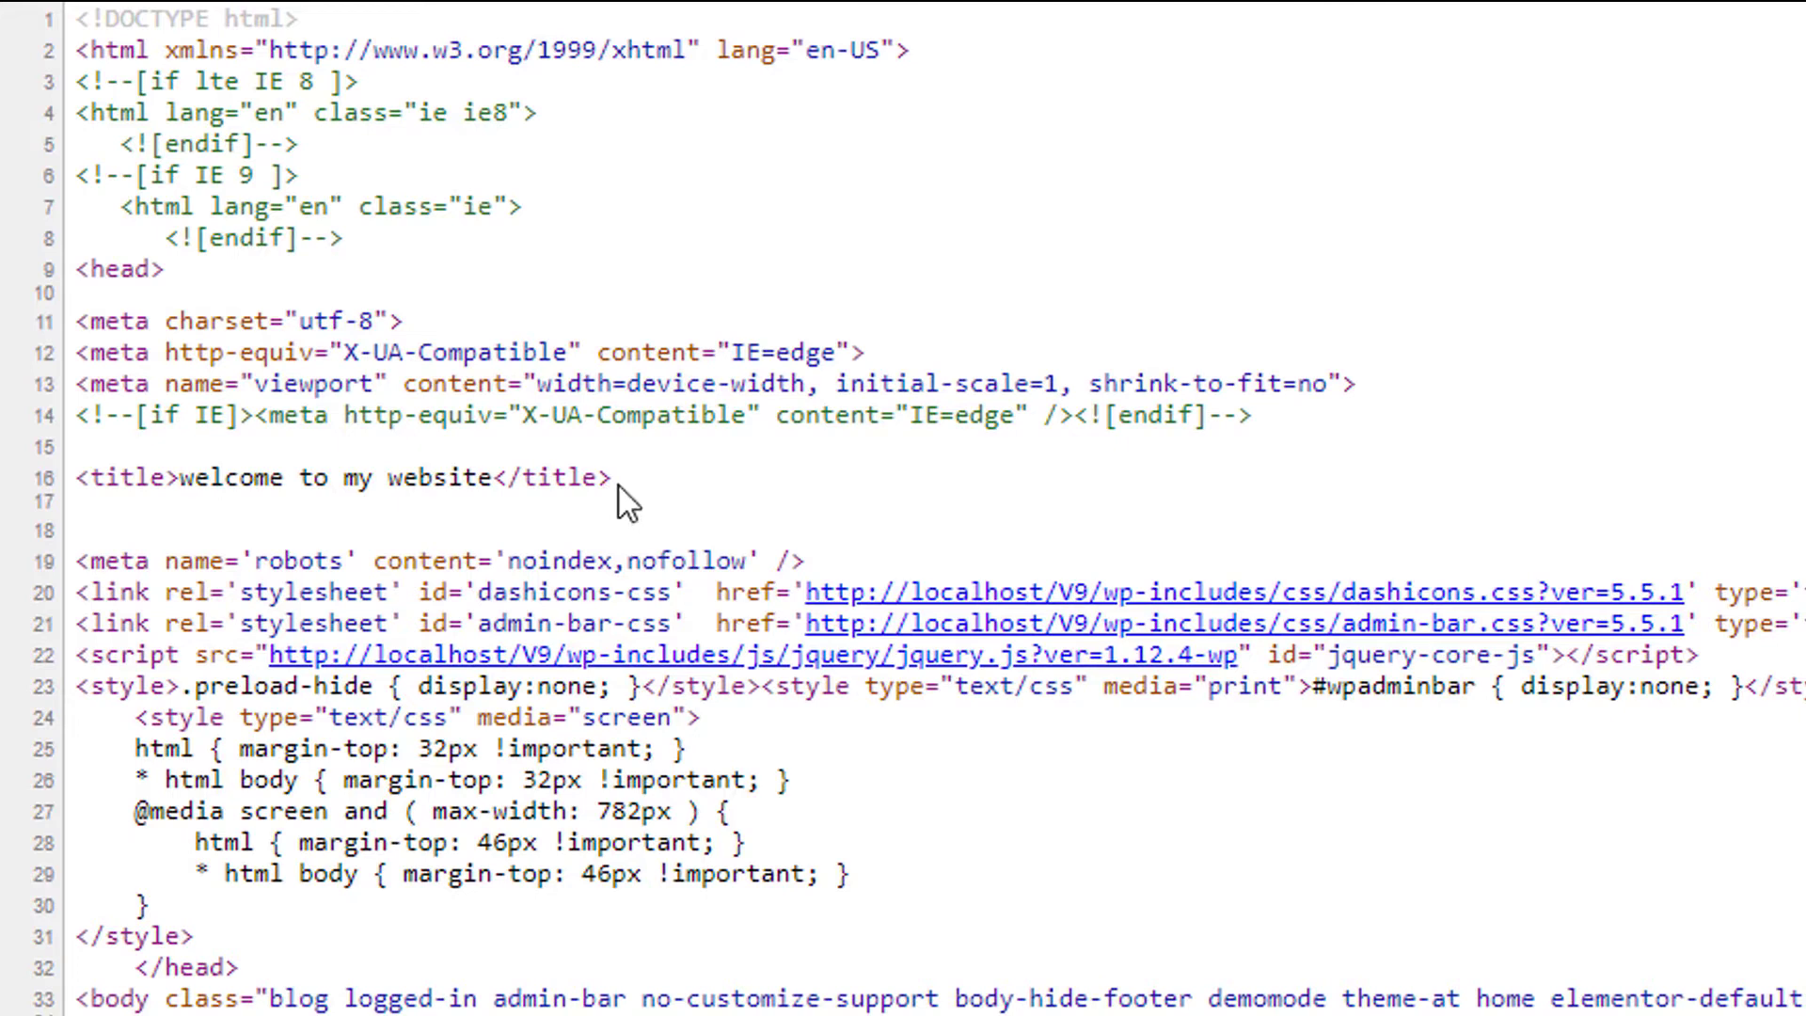
# Highlight the 'welcome to my website' title on line 16 of the source
pyautogui.moveTo(617, 480); pyautogui.dragTo(90, 477)
pyautogui.doubleClick(151, 530)
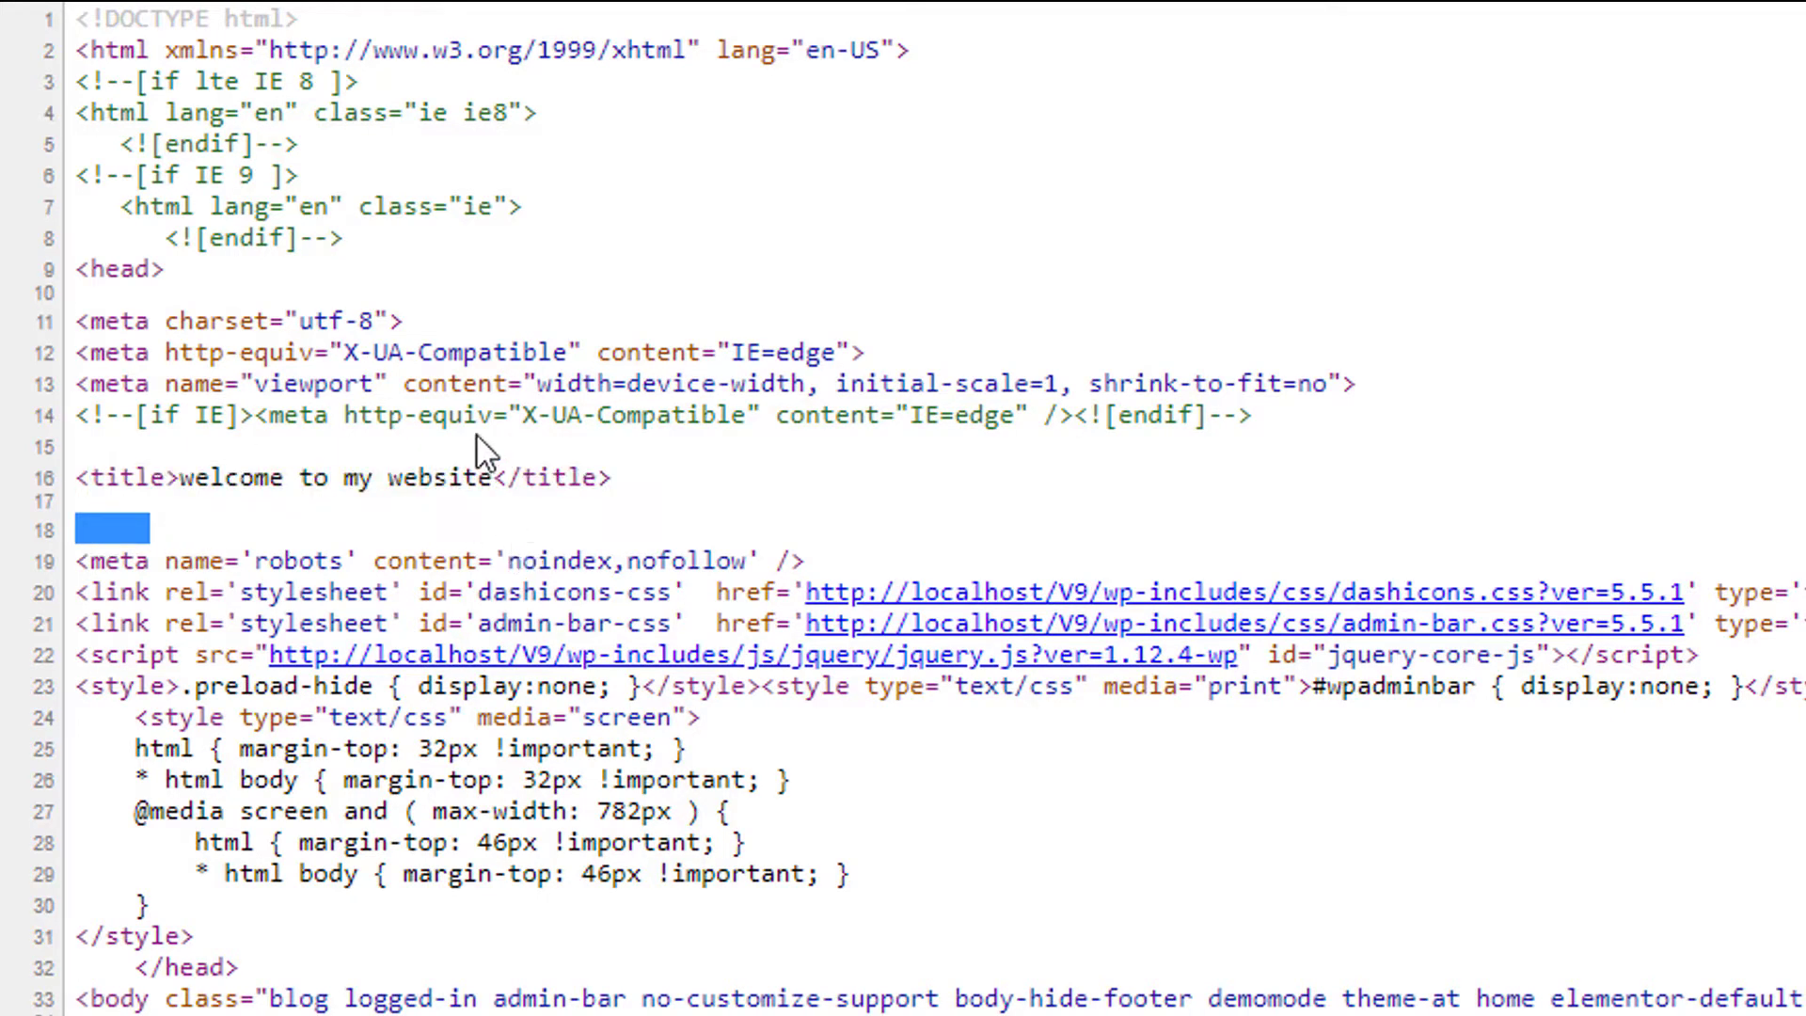
pyautogui.moveTo(495, 476); pyautogui.dragTo(214, 467)
pyautogui.click(156, 545)
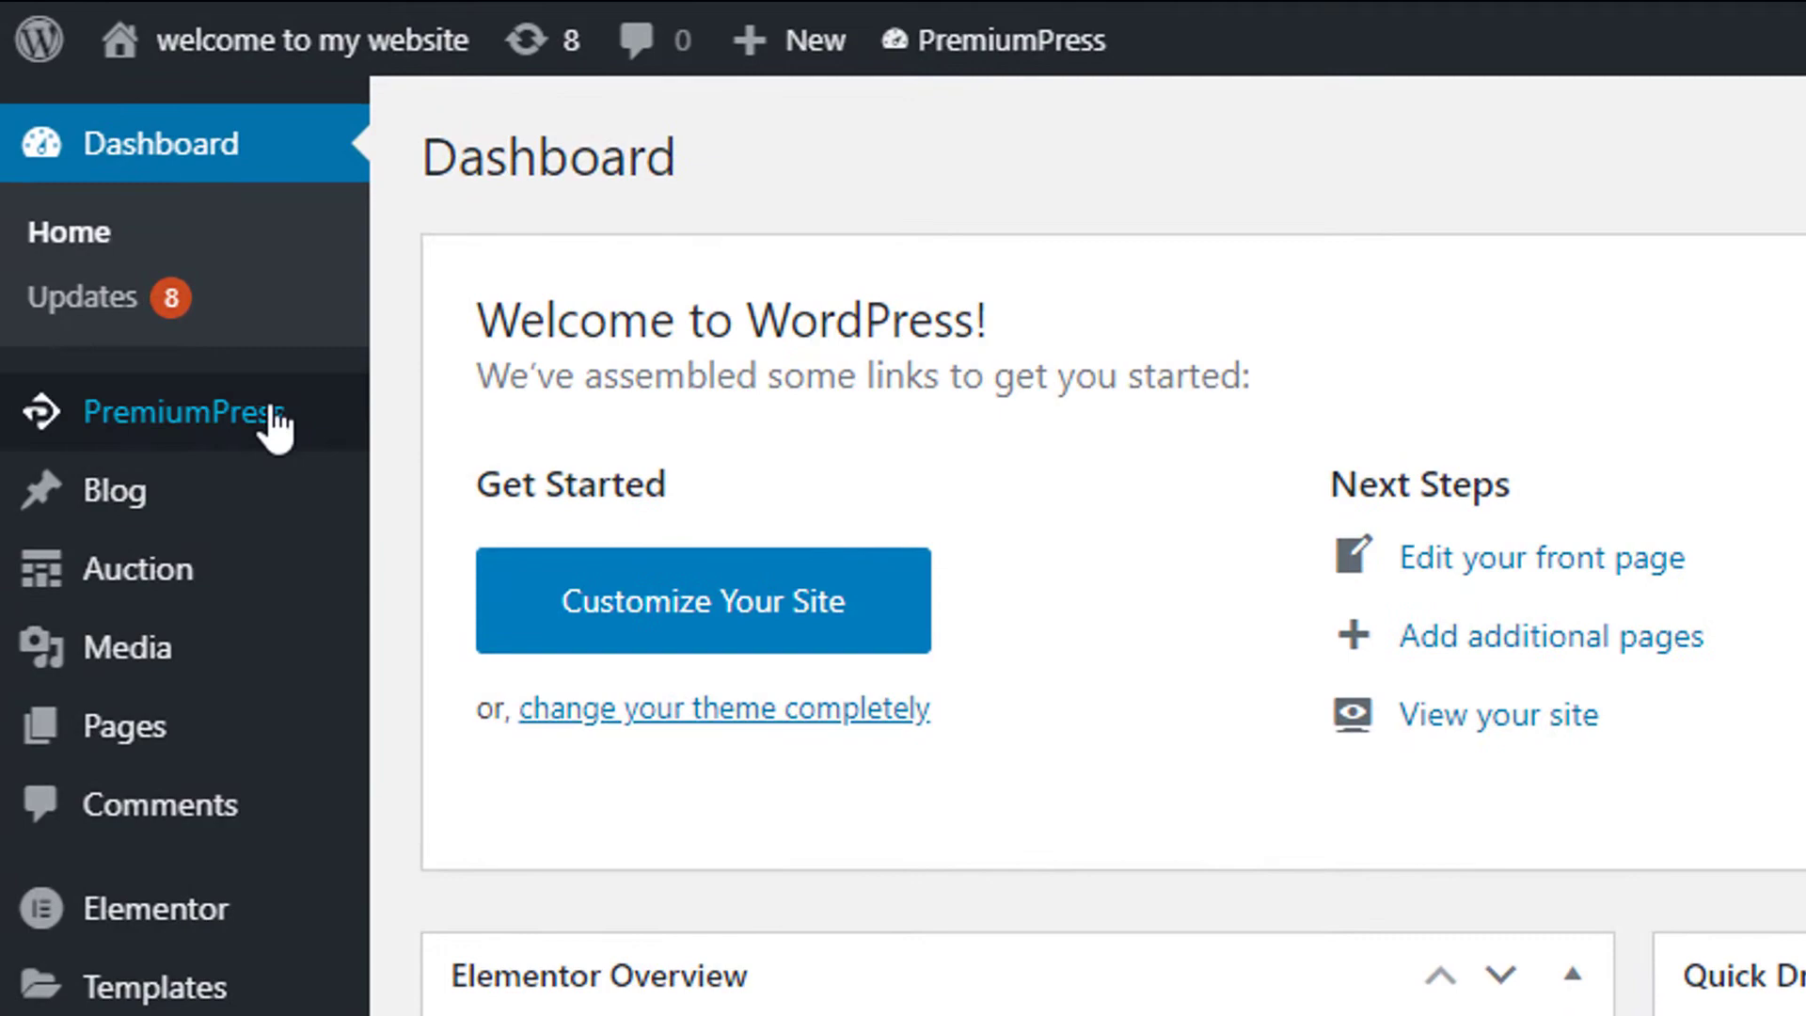
# Go to PremiumPress Settings and open the SEO meta tag settings
pyautogui.click(275, 425)
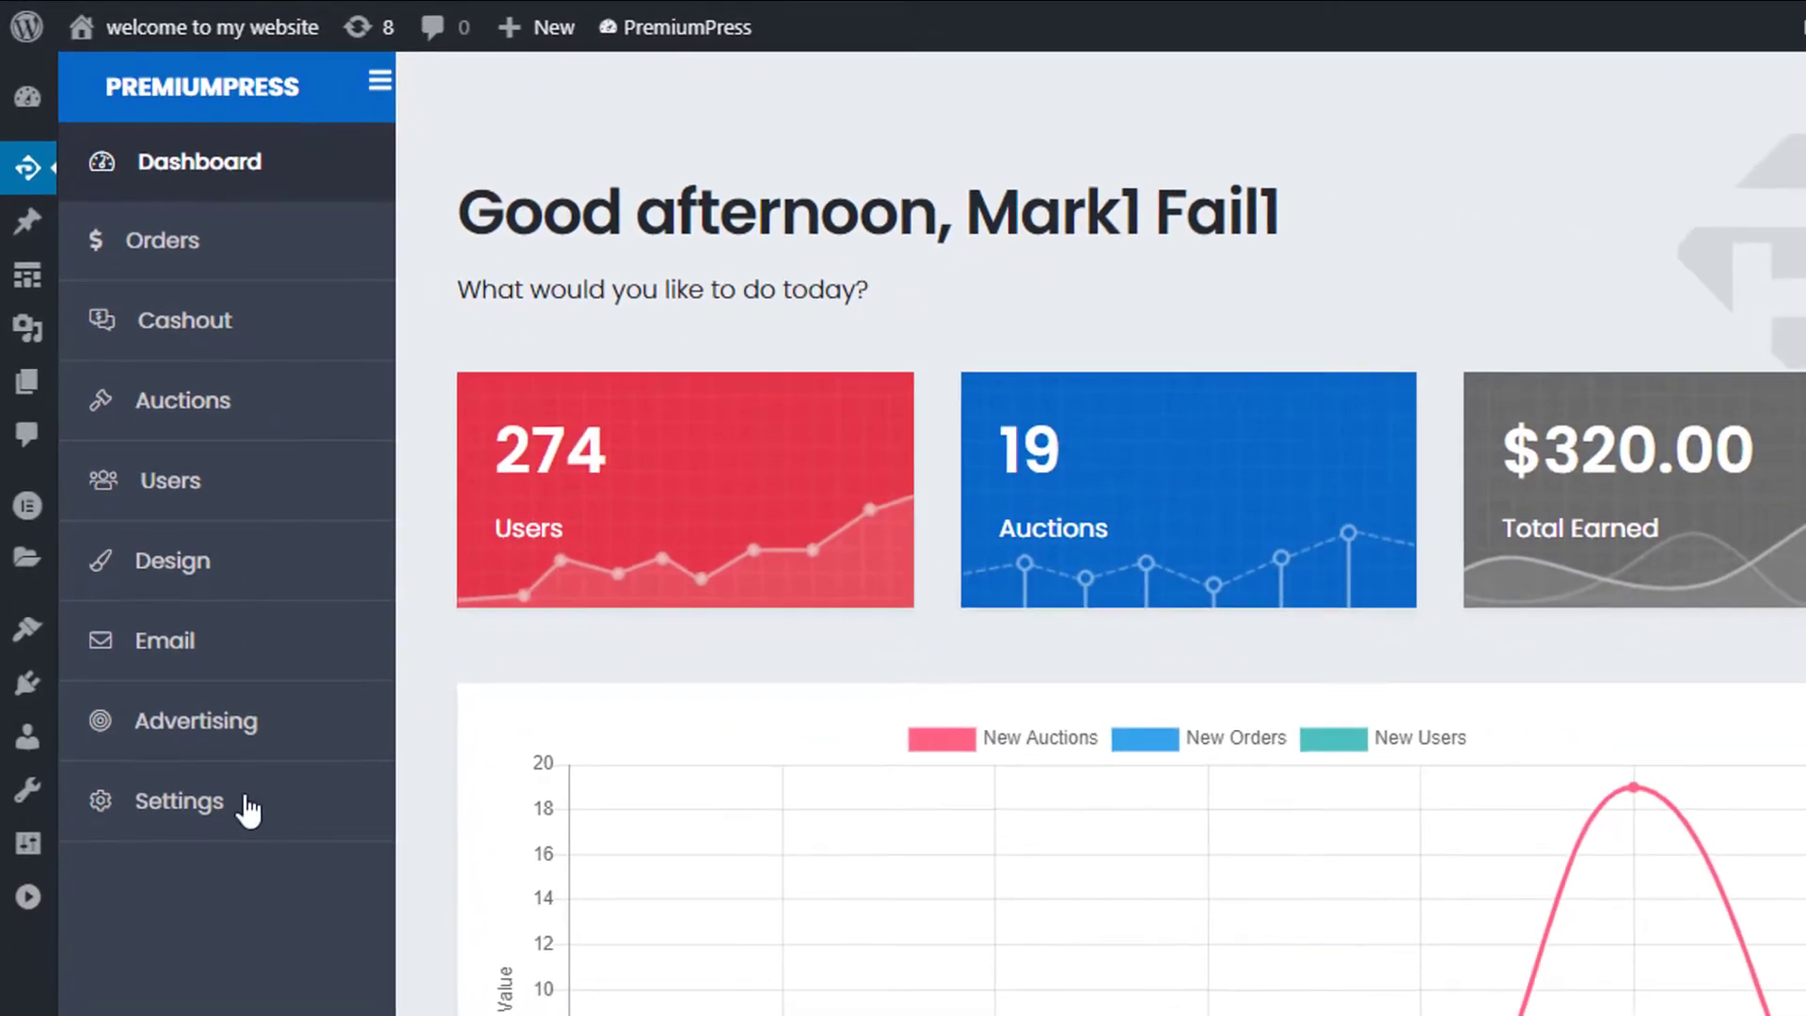
pyautogui.click(204, 806)
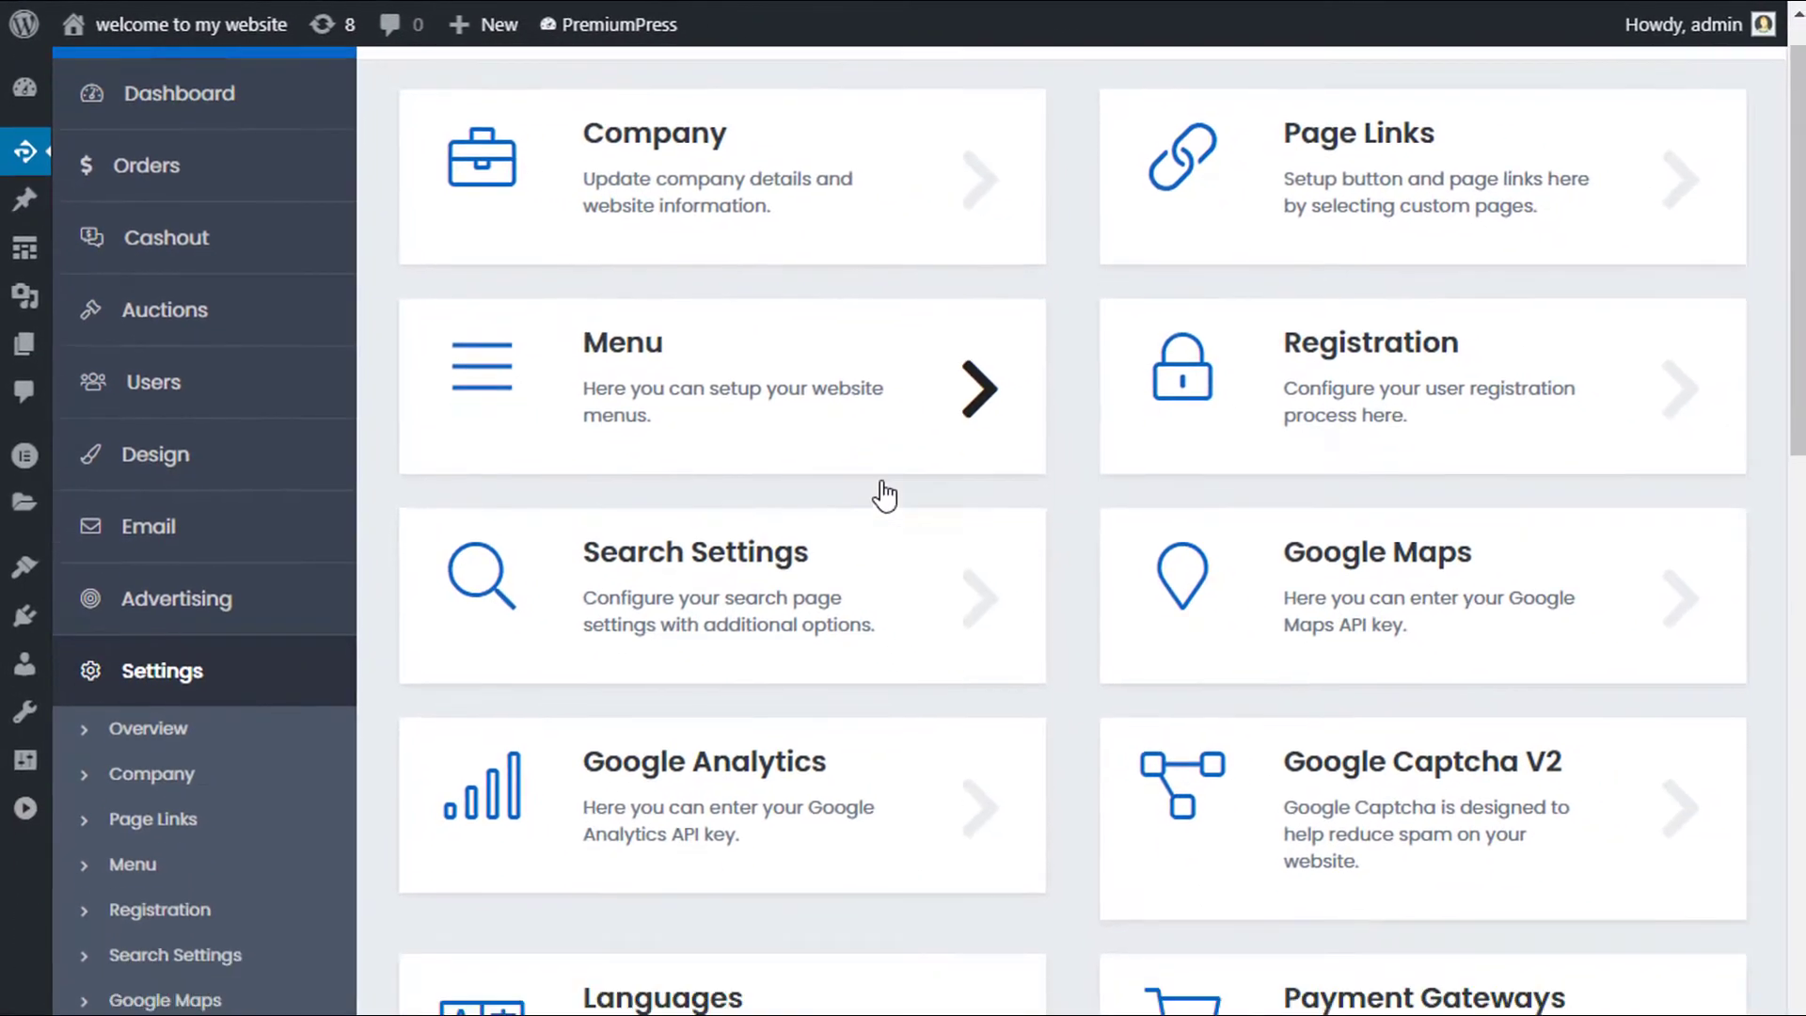
pyautogui.scroll(-12, 884, 496)
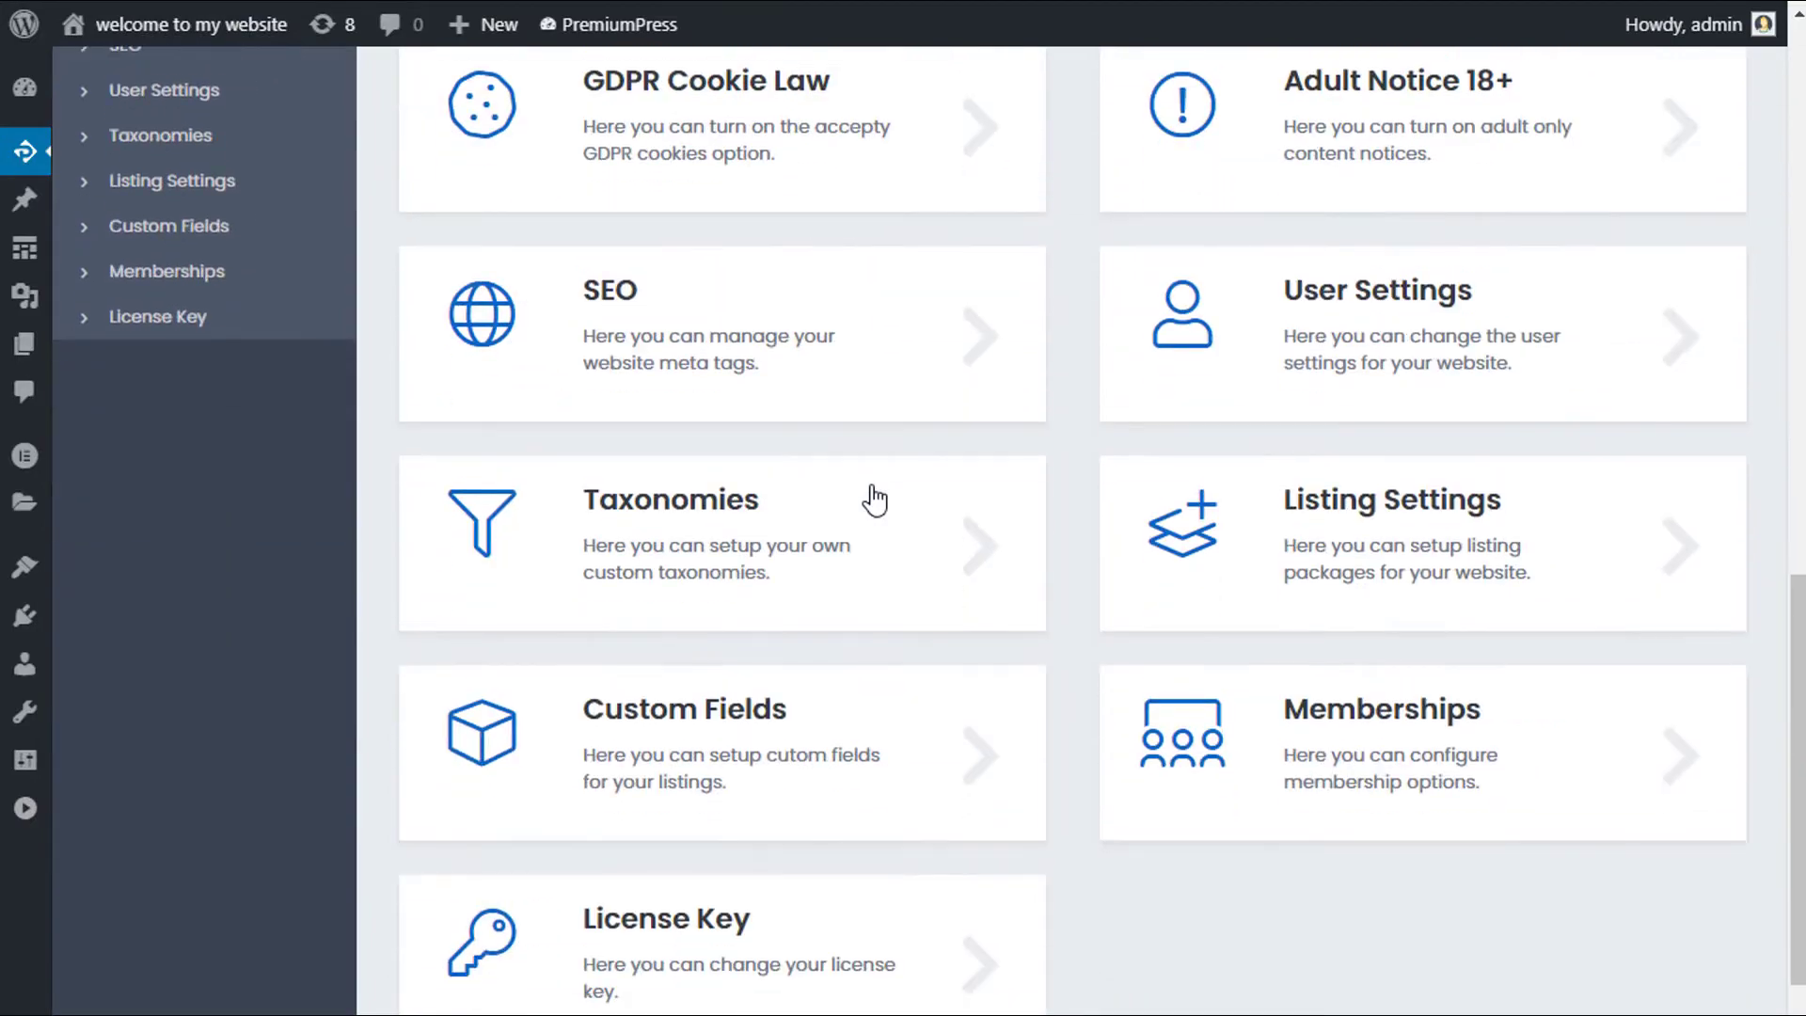
pyautogui.click(674, 336)
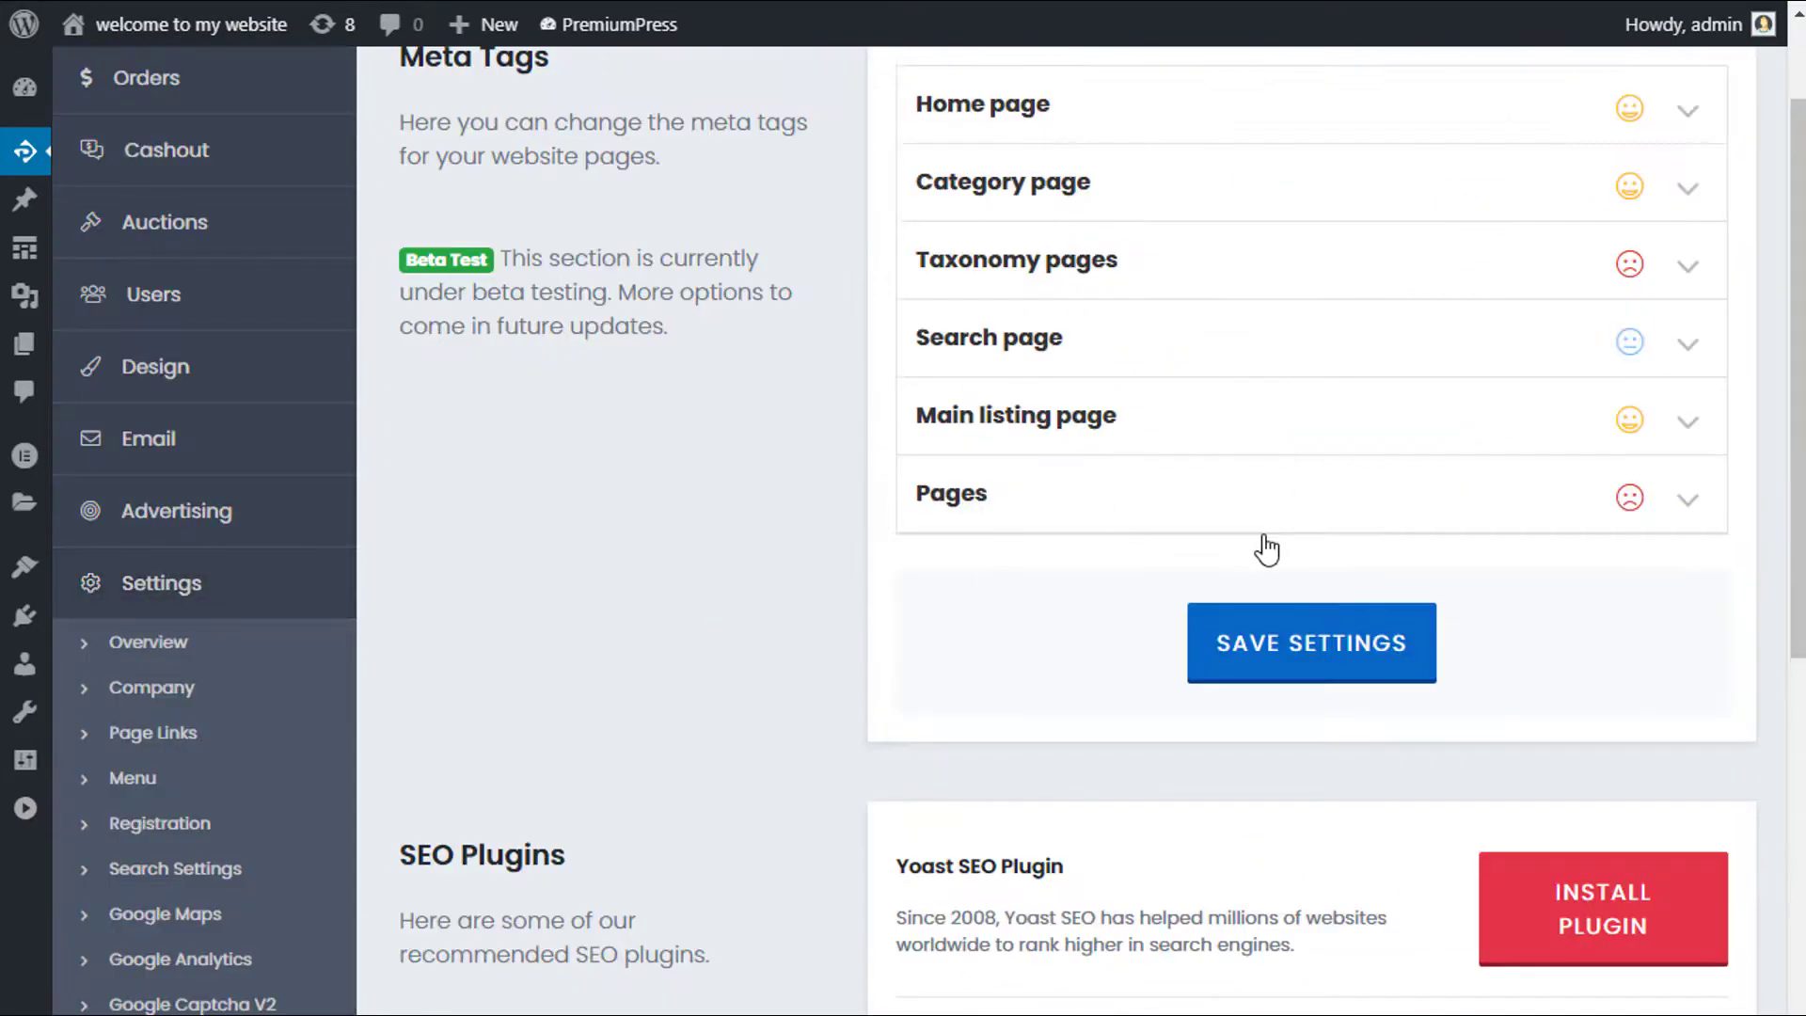
# Scroll through the SEO page to review the Meta Tags page types and recommended plugins
pyautogui.scroll(2, 1262, 536)
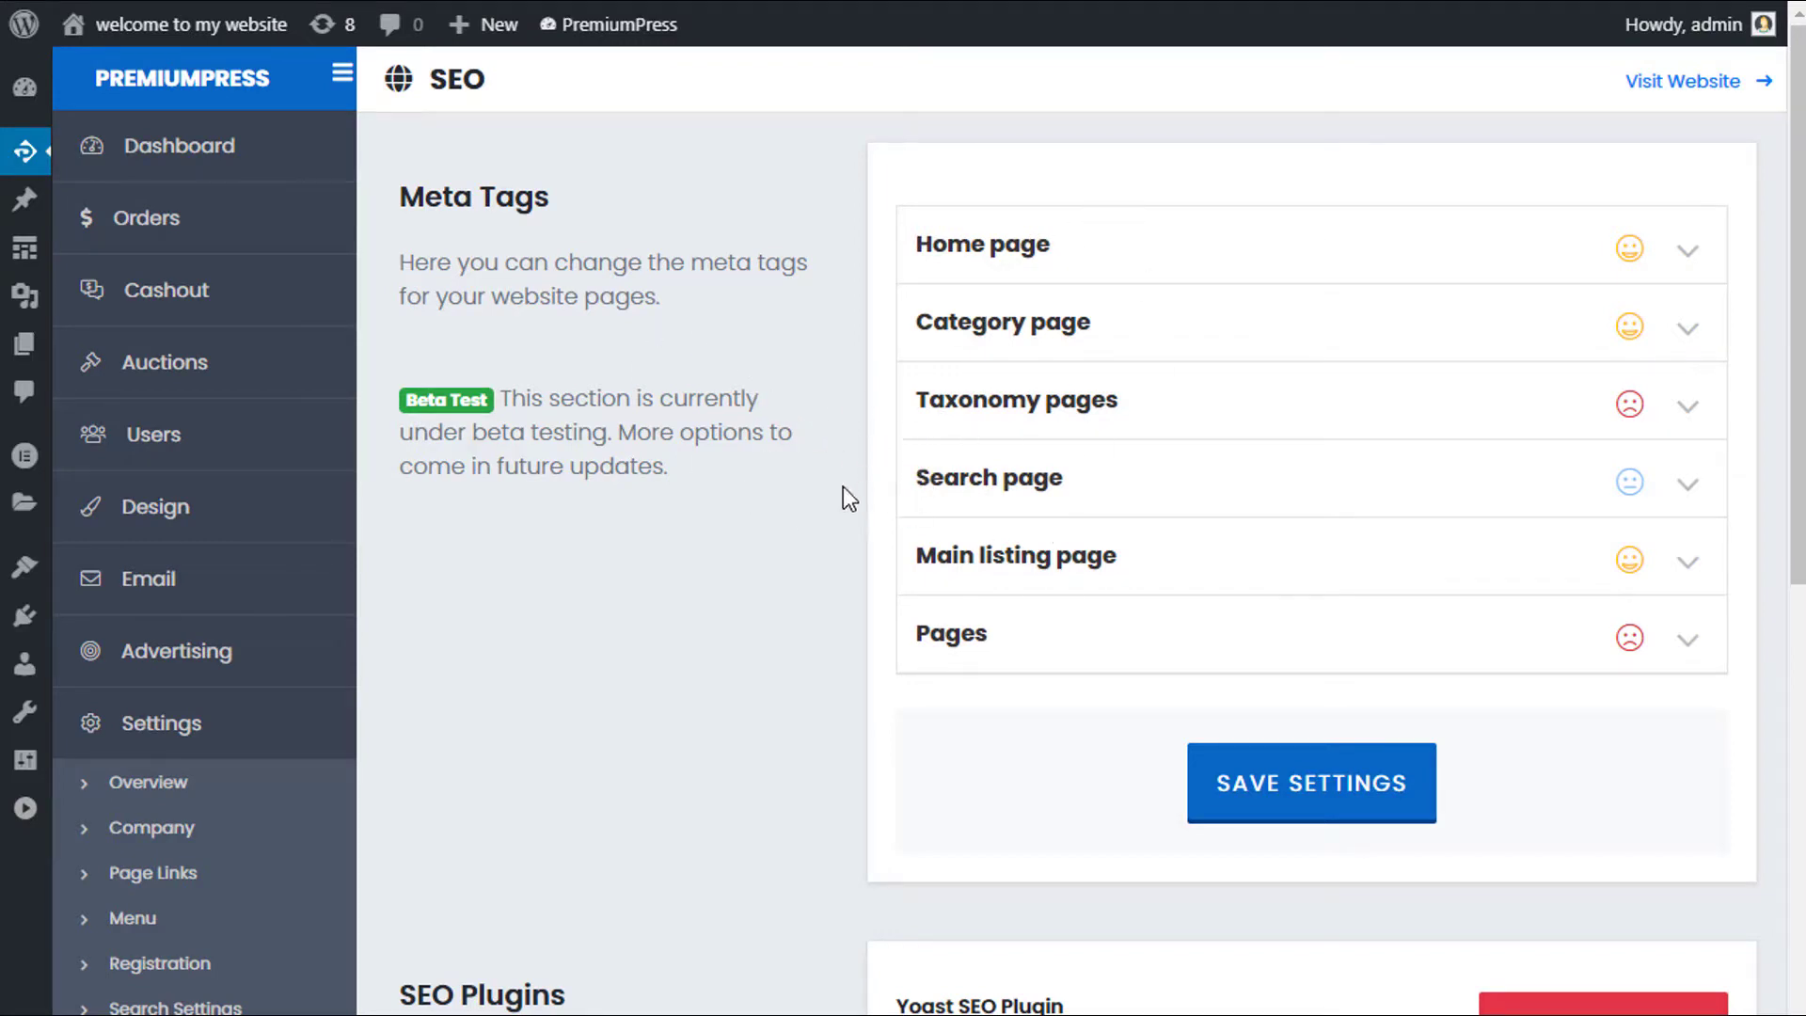
pyautogui.scroll(-3, 790, 357)
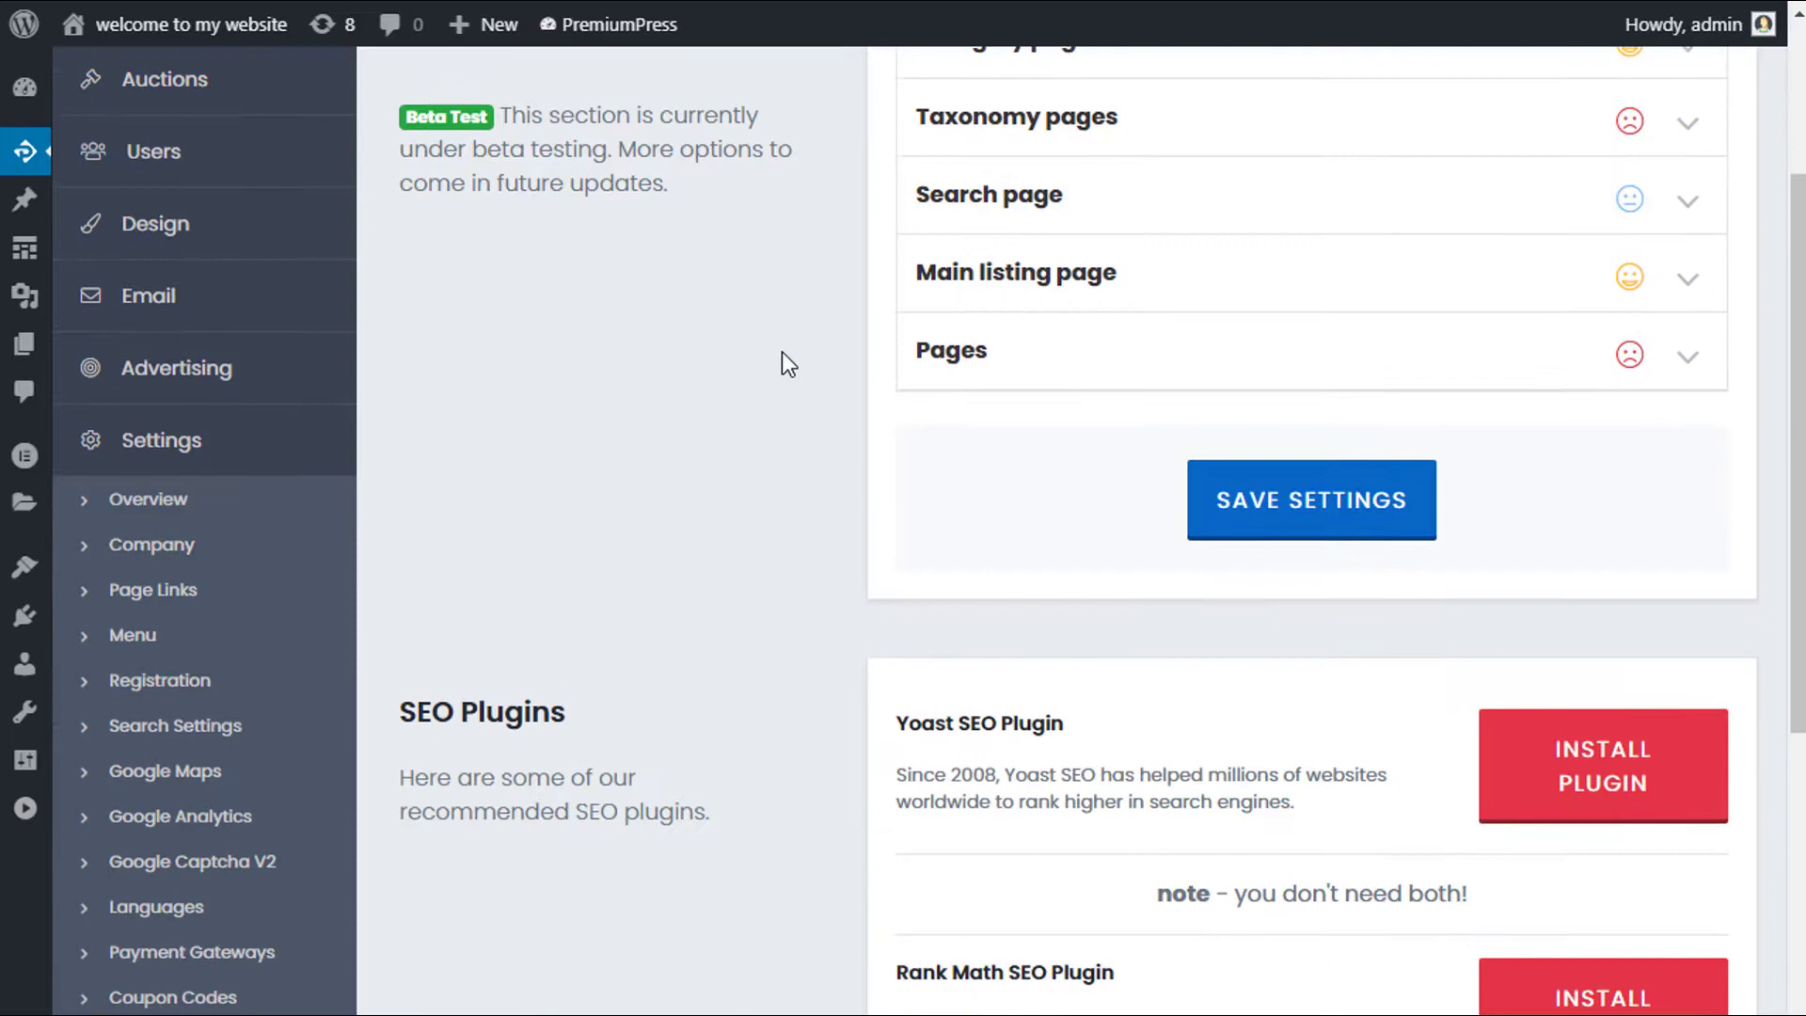
pyautogui.scroll(-3, 774, 371)
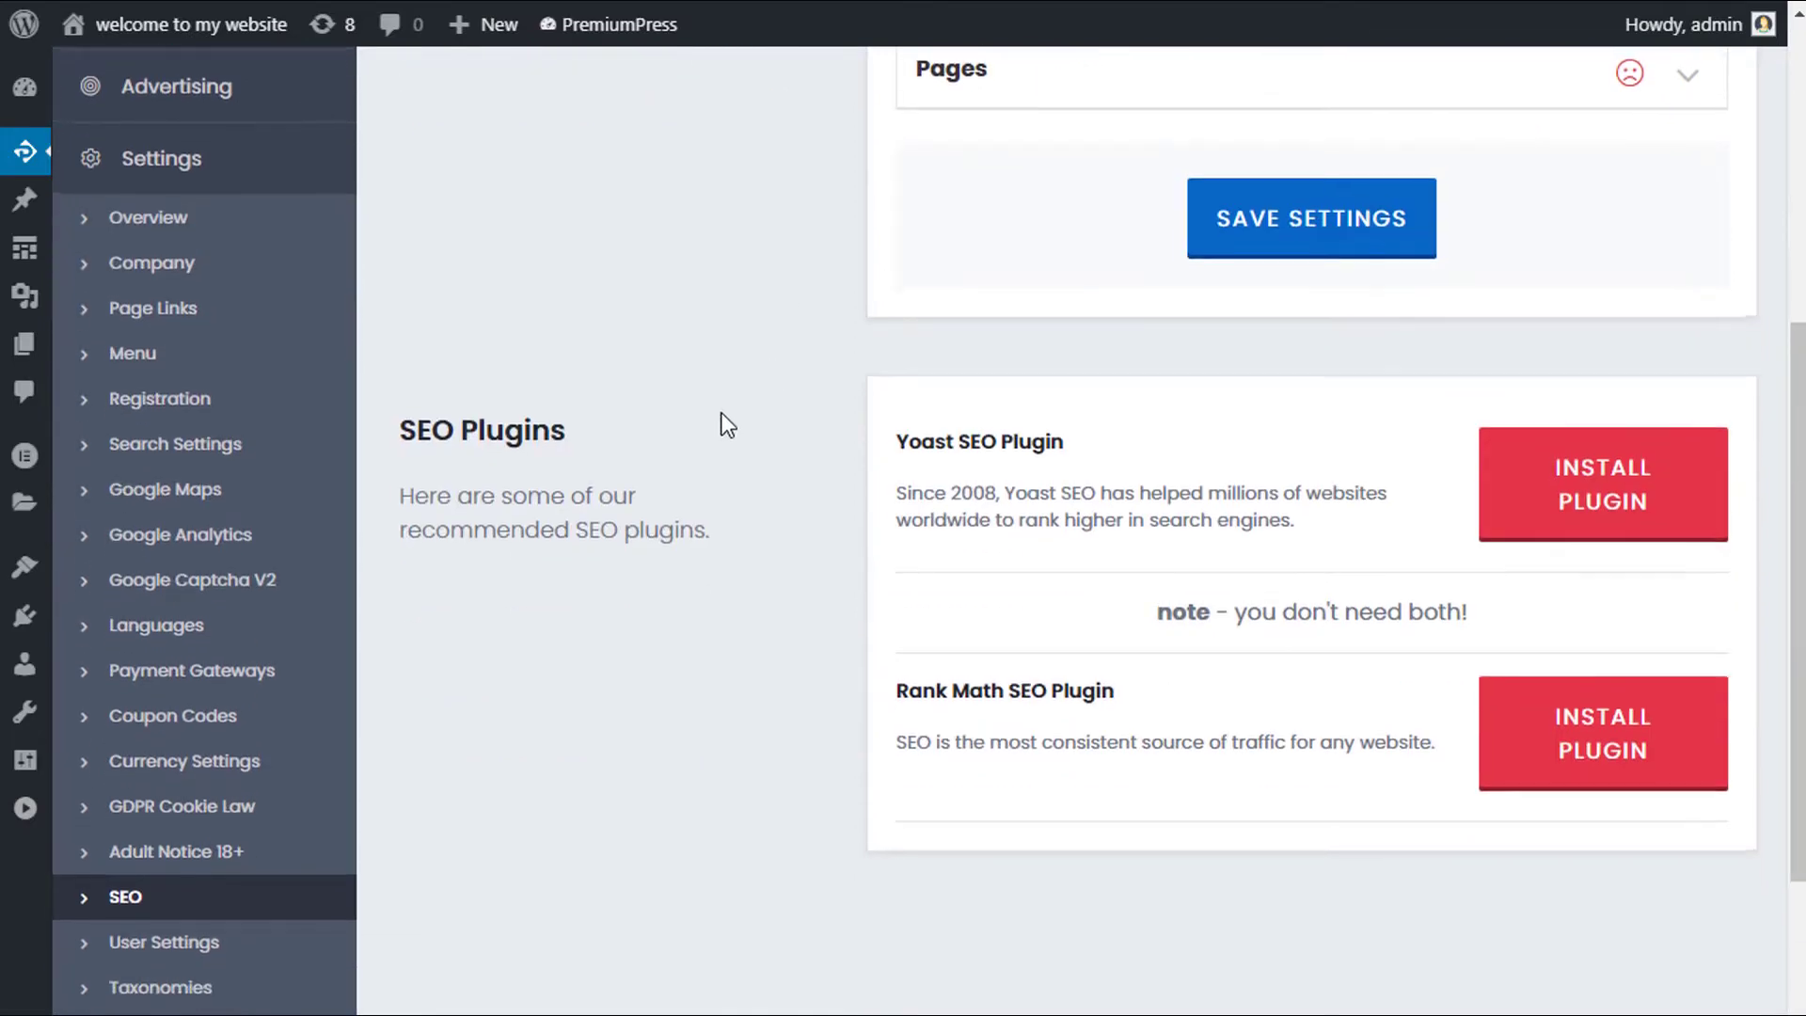
pyautogui.scroll(2, 722, 419)
pyautogui.scroll(-2, 719, 414)
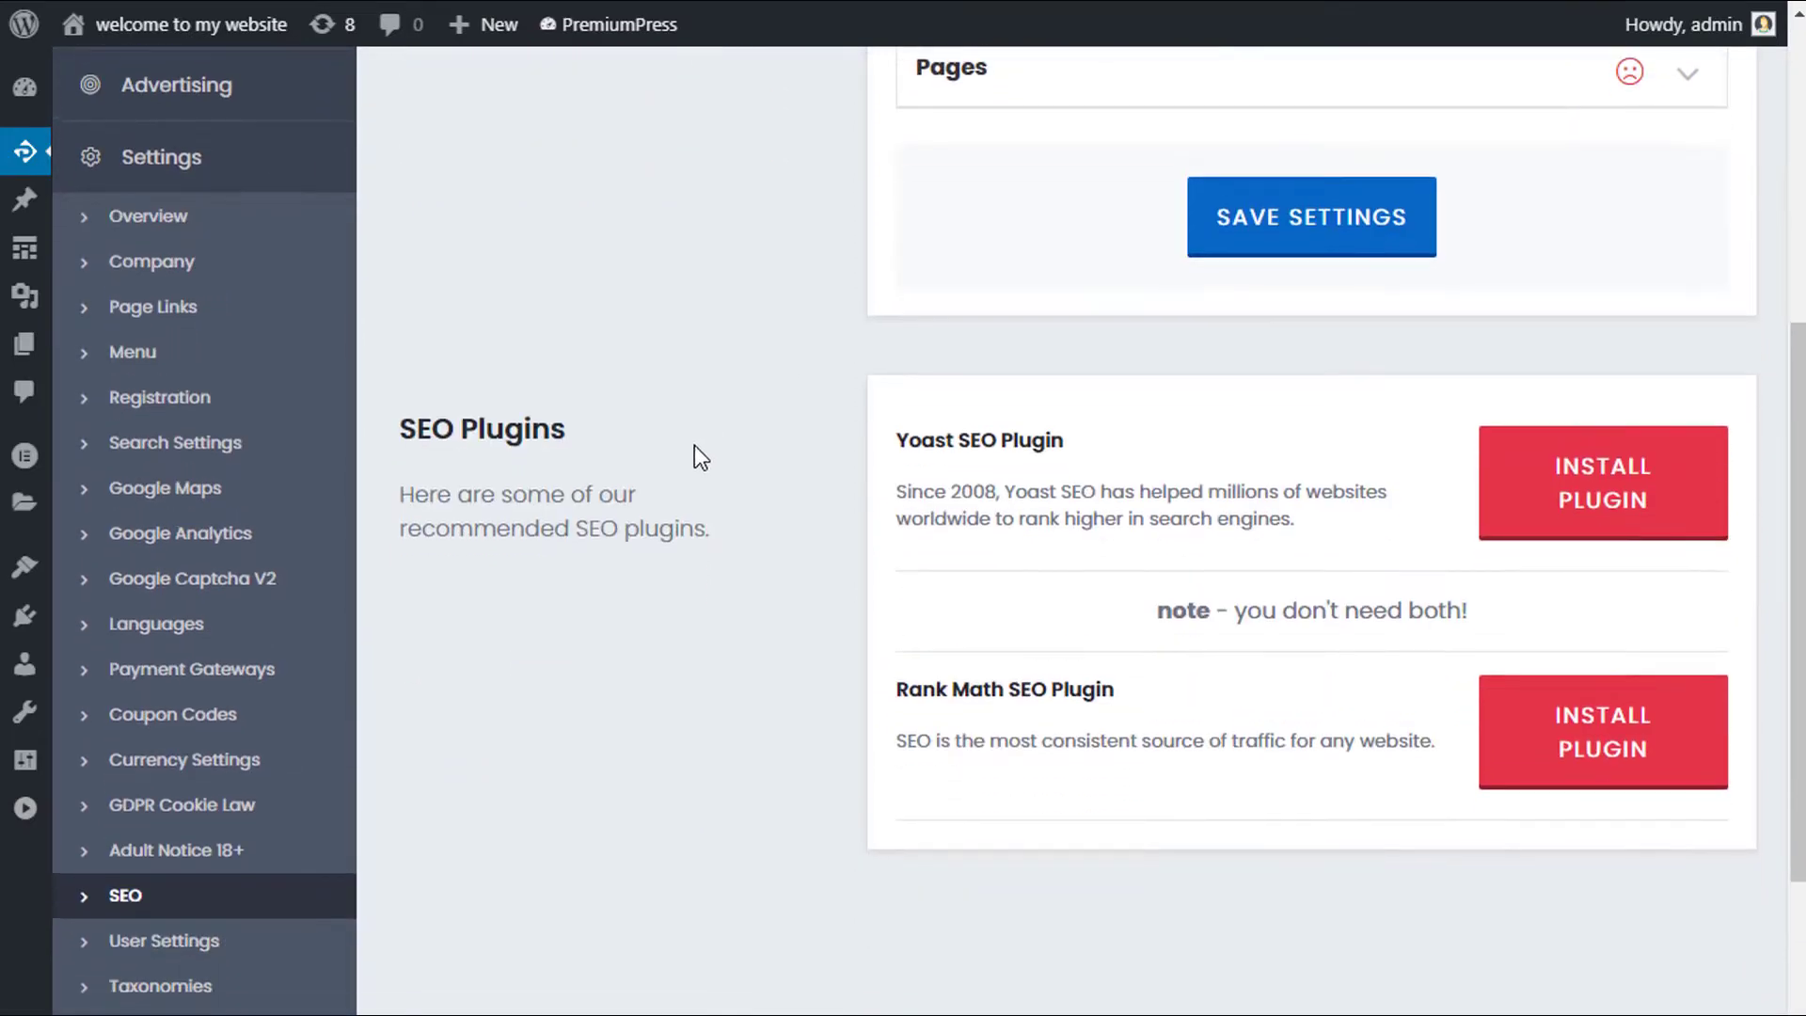
pyautogui.scroll(6, 950, 613)
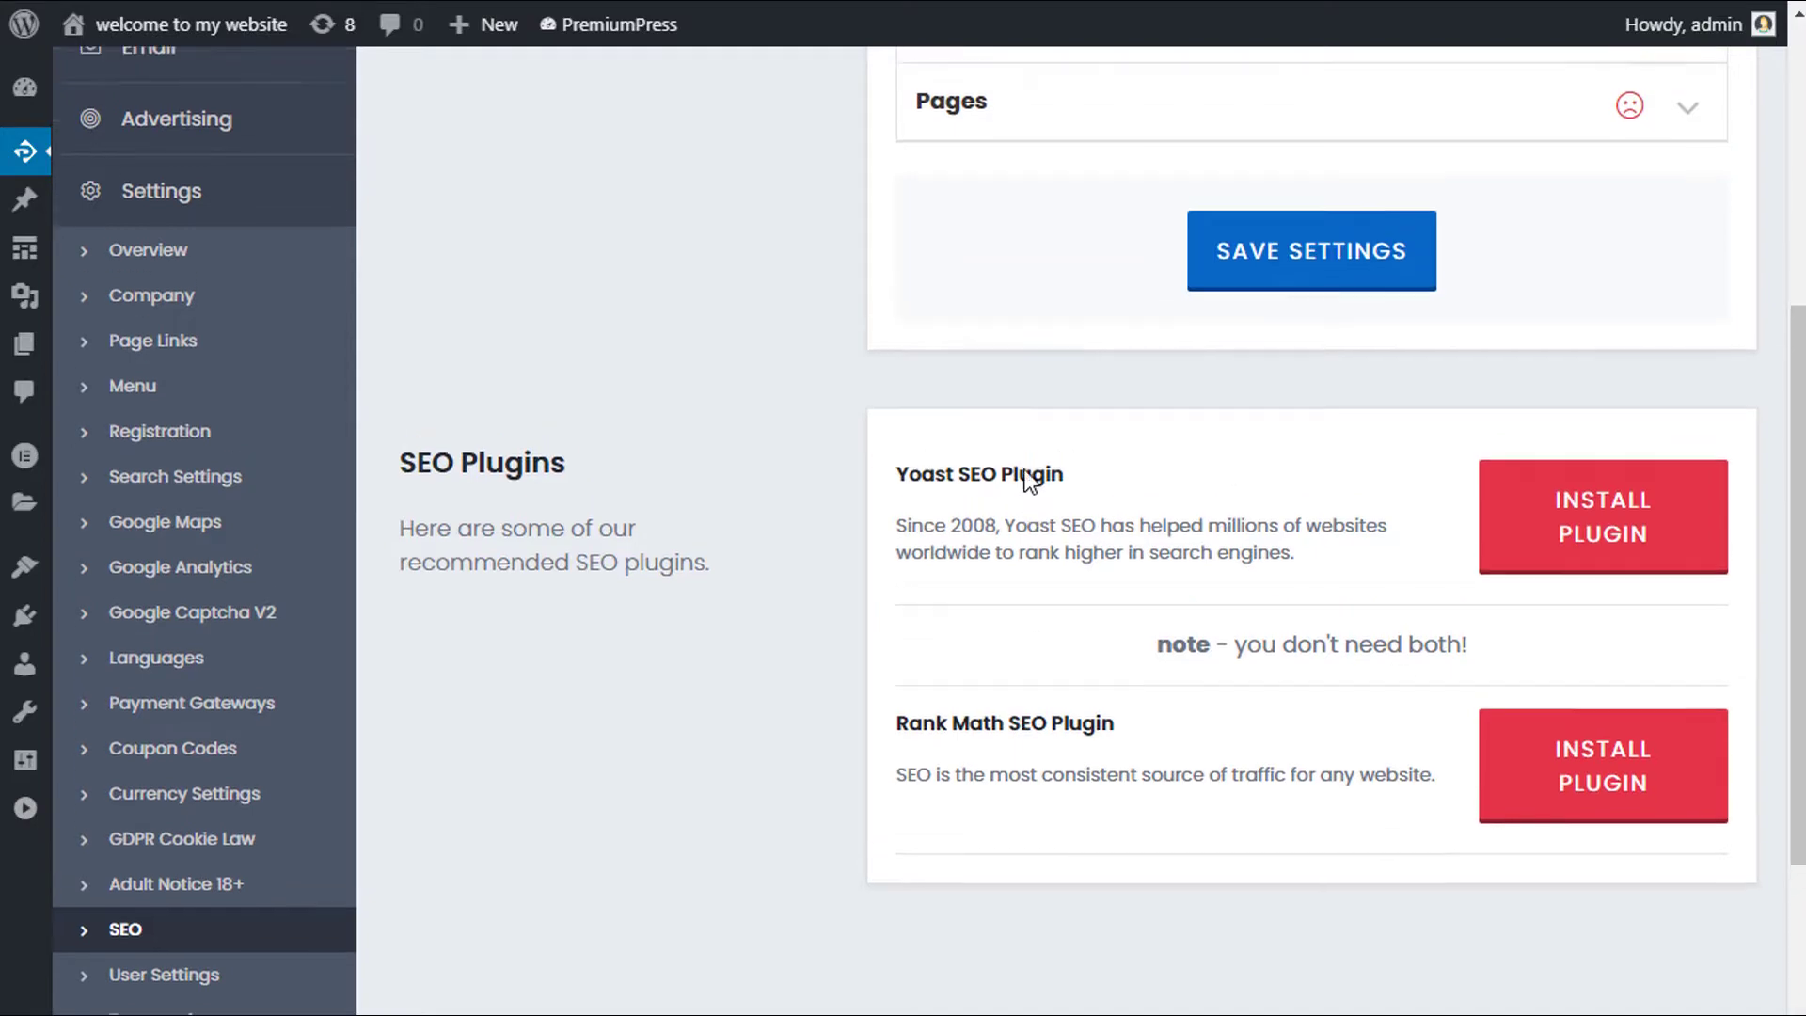
pyautogui.scroll(-3, 1000, 504)
pyautogui.scroll(-3, 1007, 520)
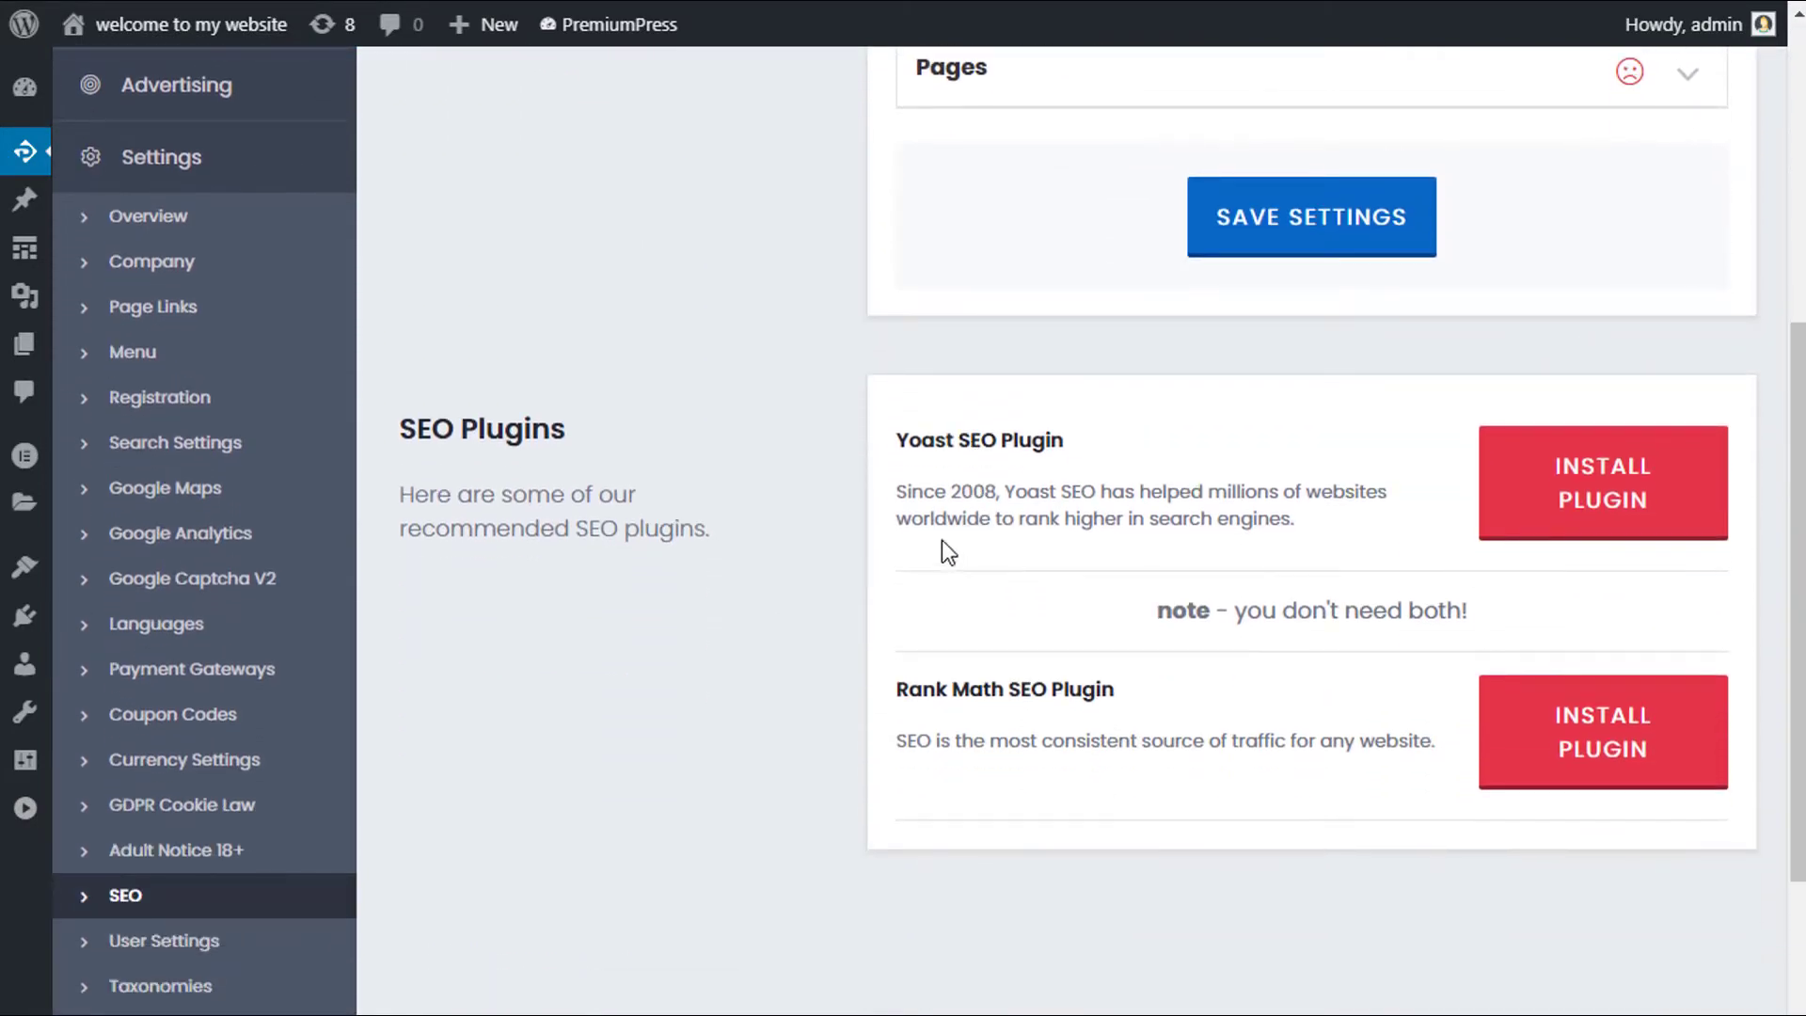
pyautogui.scroll(2, 928, 534)
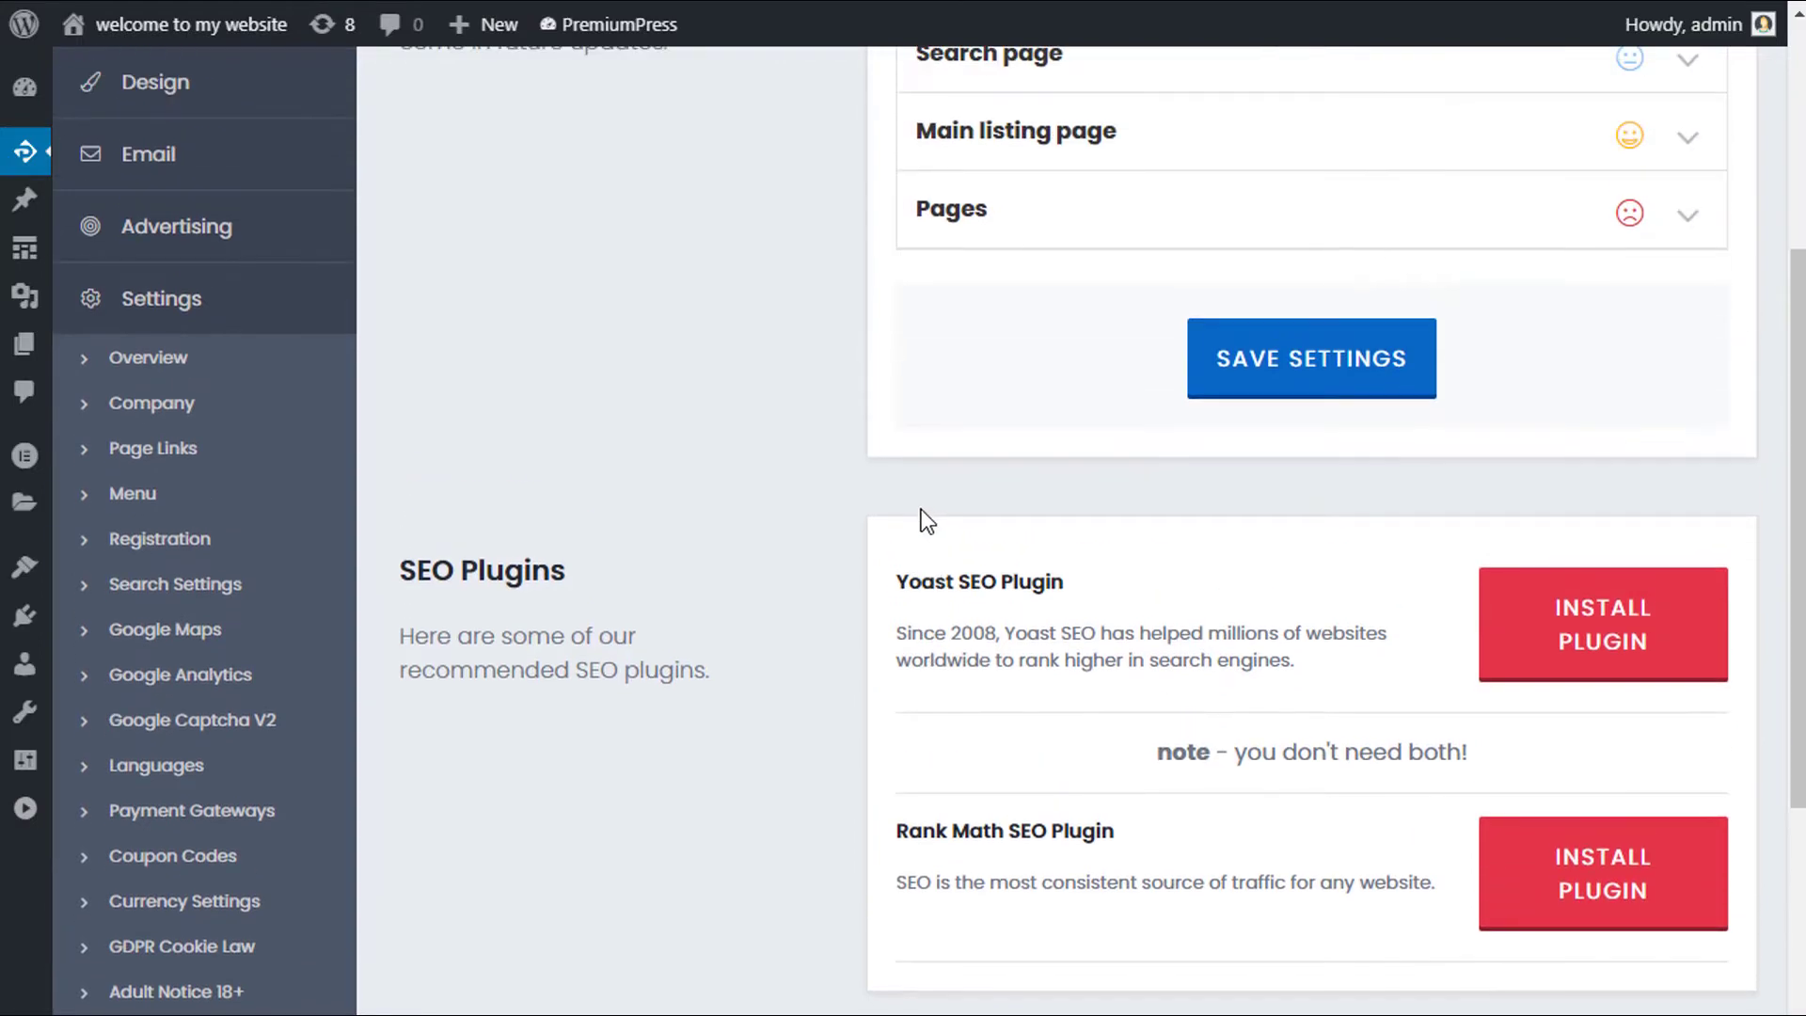
pyautogui.scroll(-2, 917, 516)
pyautogui.scroll(4, 915, 513)
pyautogui.scroll(2, 894, 517)
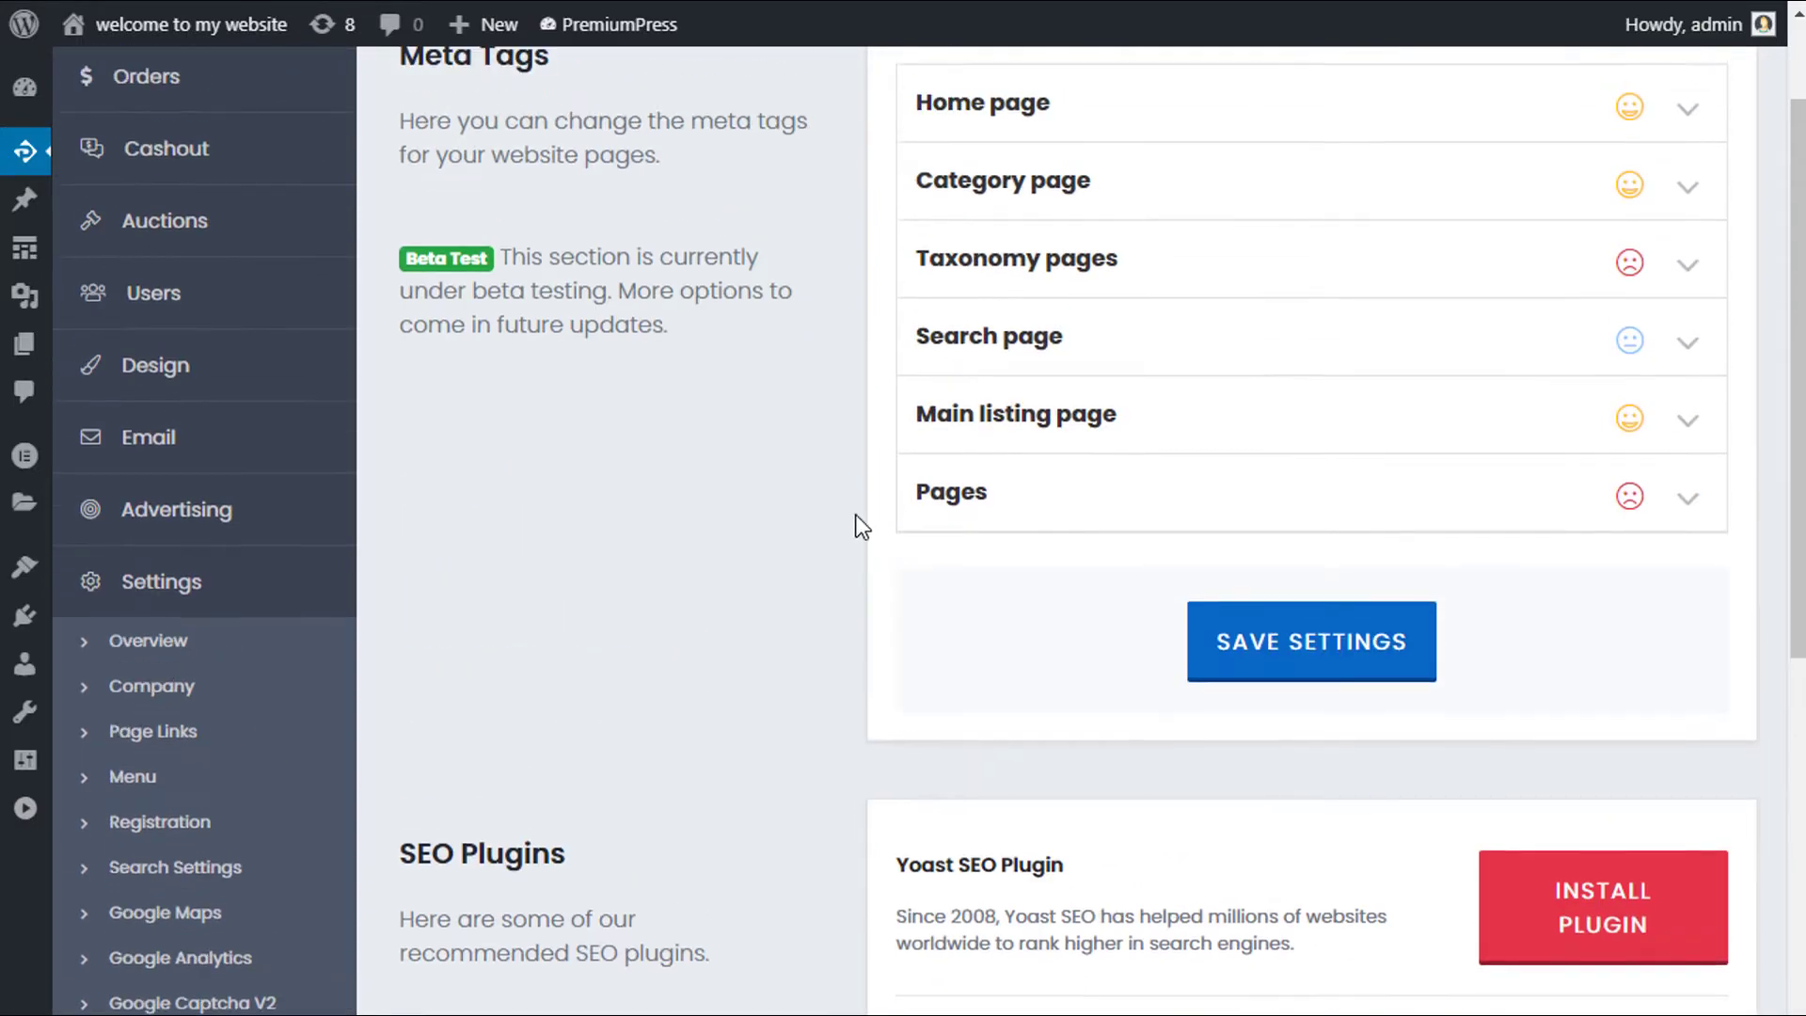
pyautogui.scroll(-4, 861, 527)
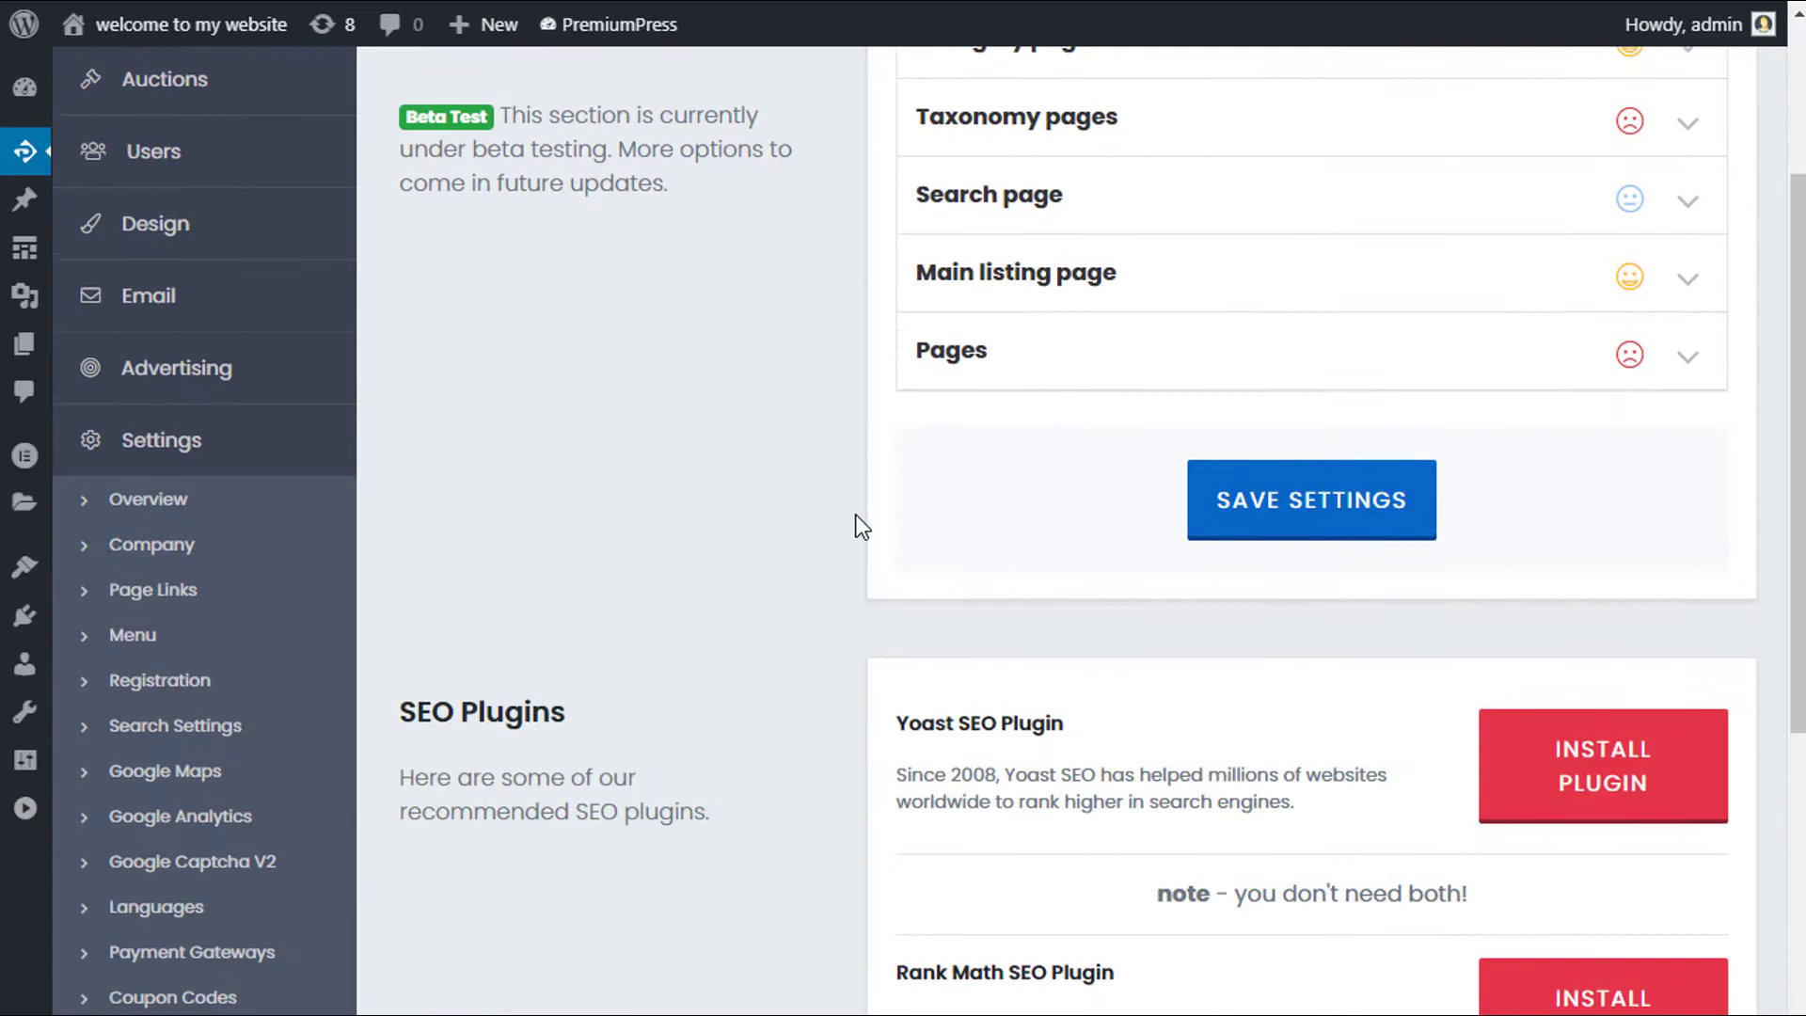
pyautogui.scroll(-2, 878, 593)
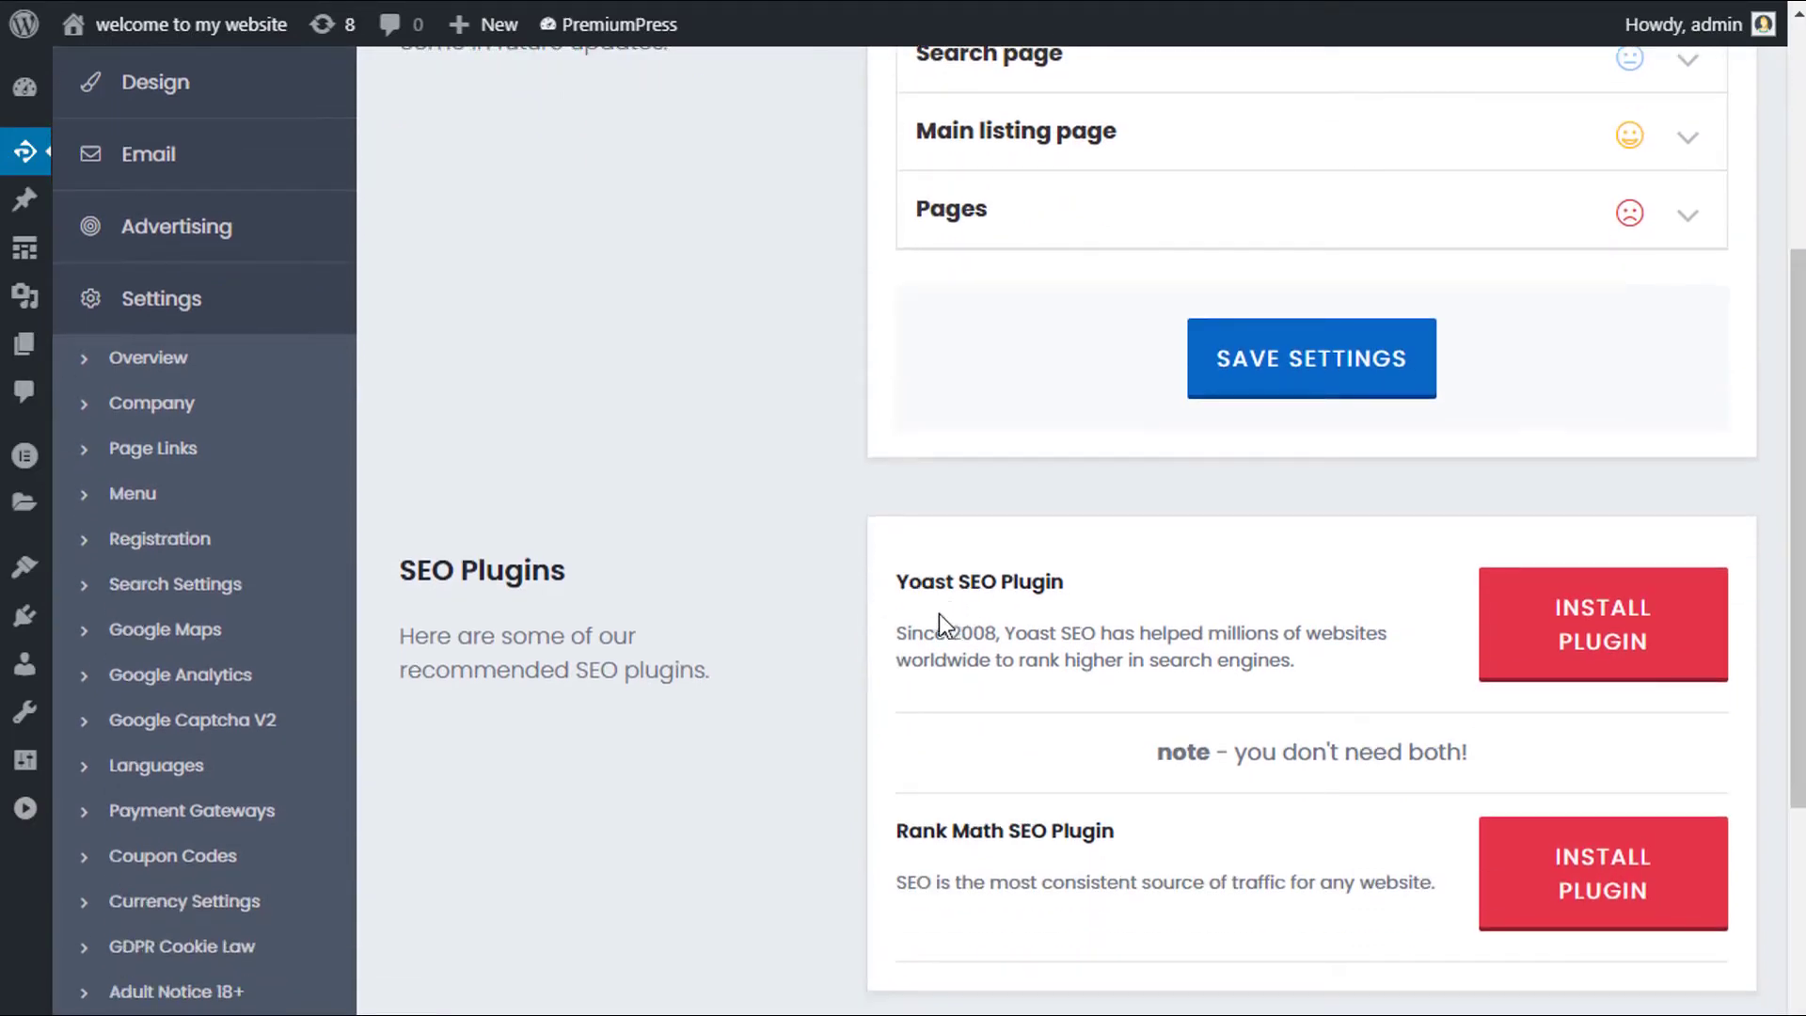
pyautogui.scroll(5, 943, 620)
pyautogui.scroll(-4, 894, 612)
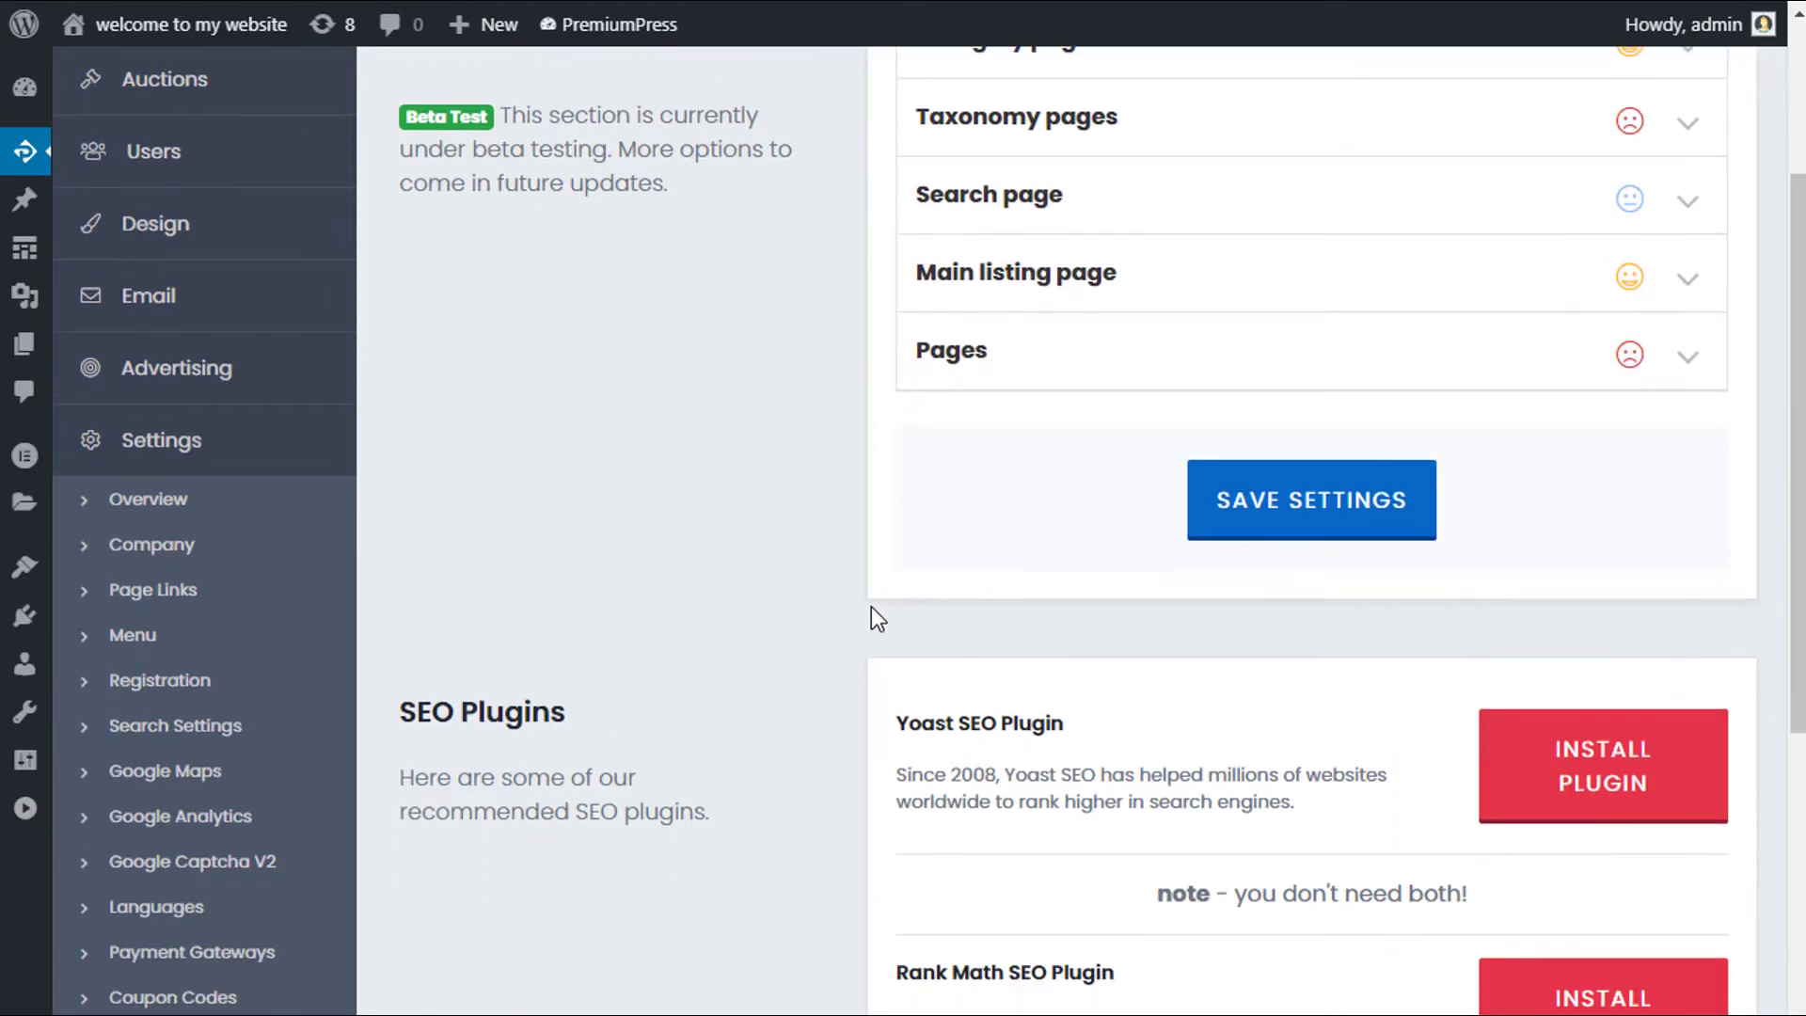
pyautogui.scroll(-2, 871, 609)
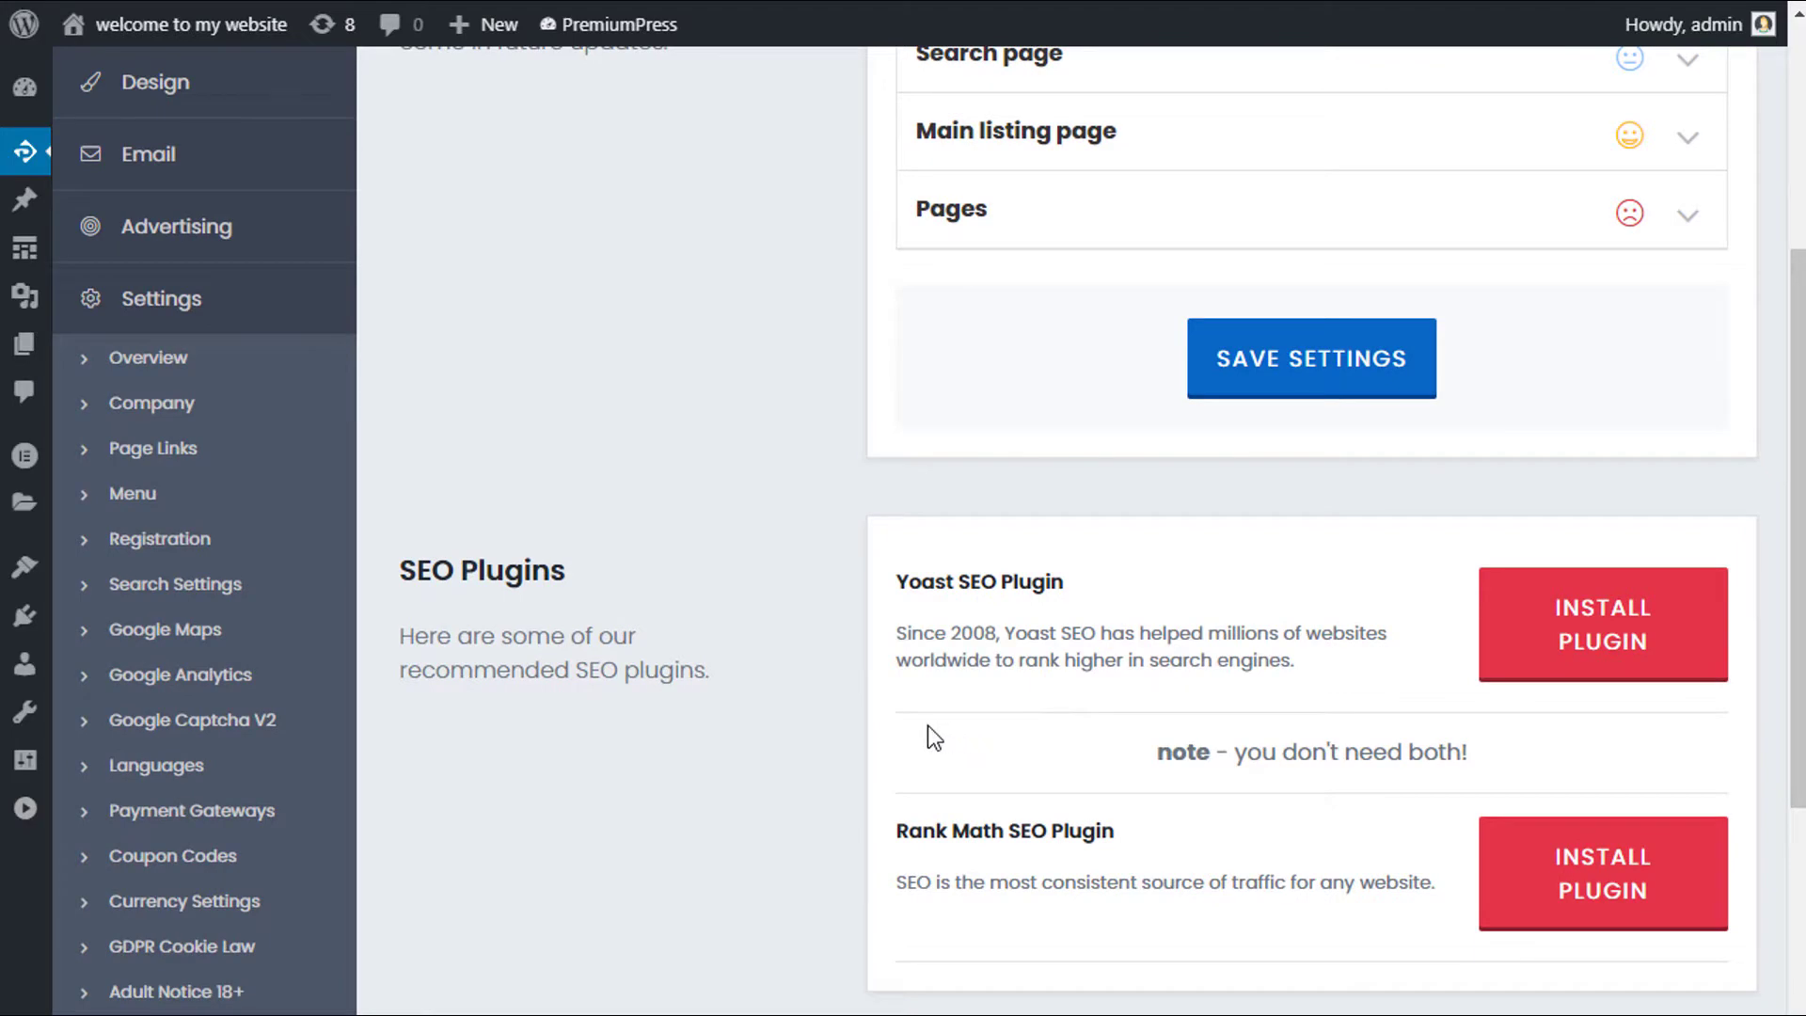
pyautogui.scroll(5, 752, 711)
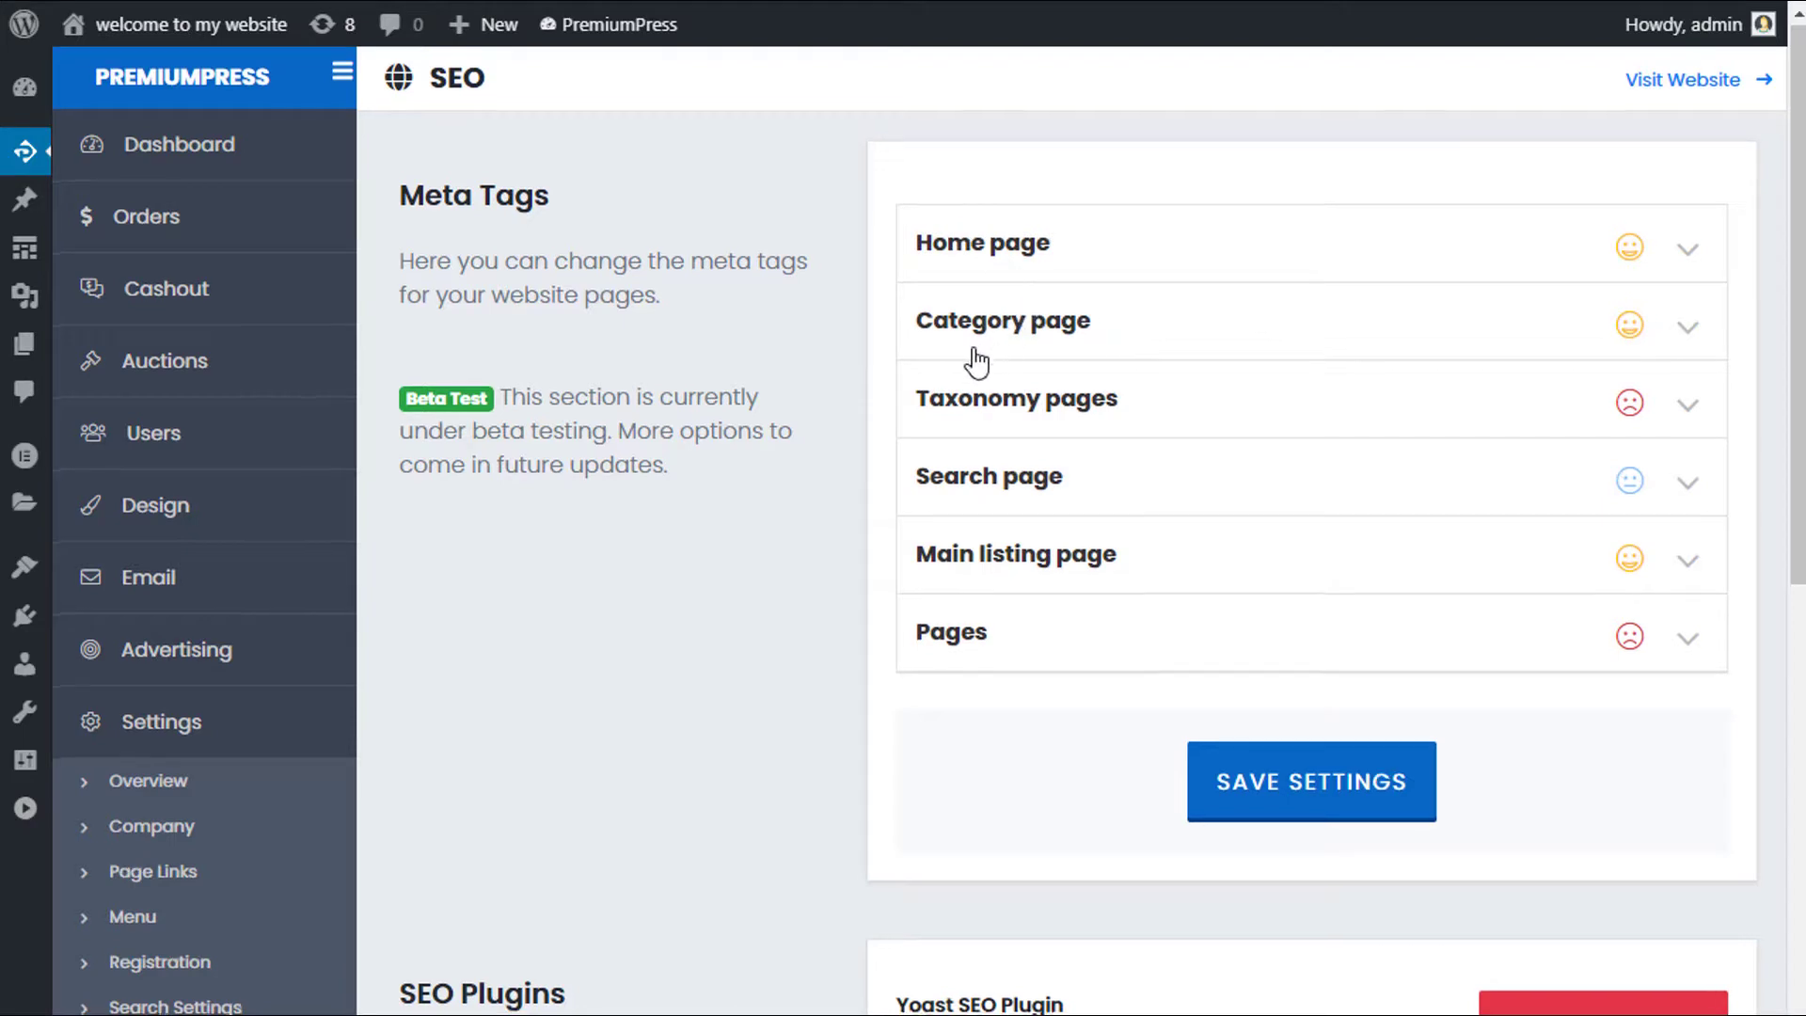
pyautogui.scroll(-5, 968, 355)
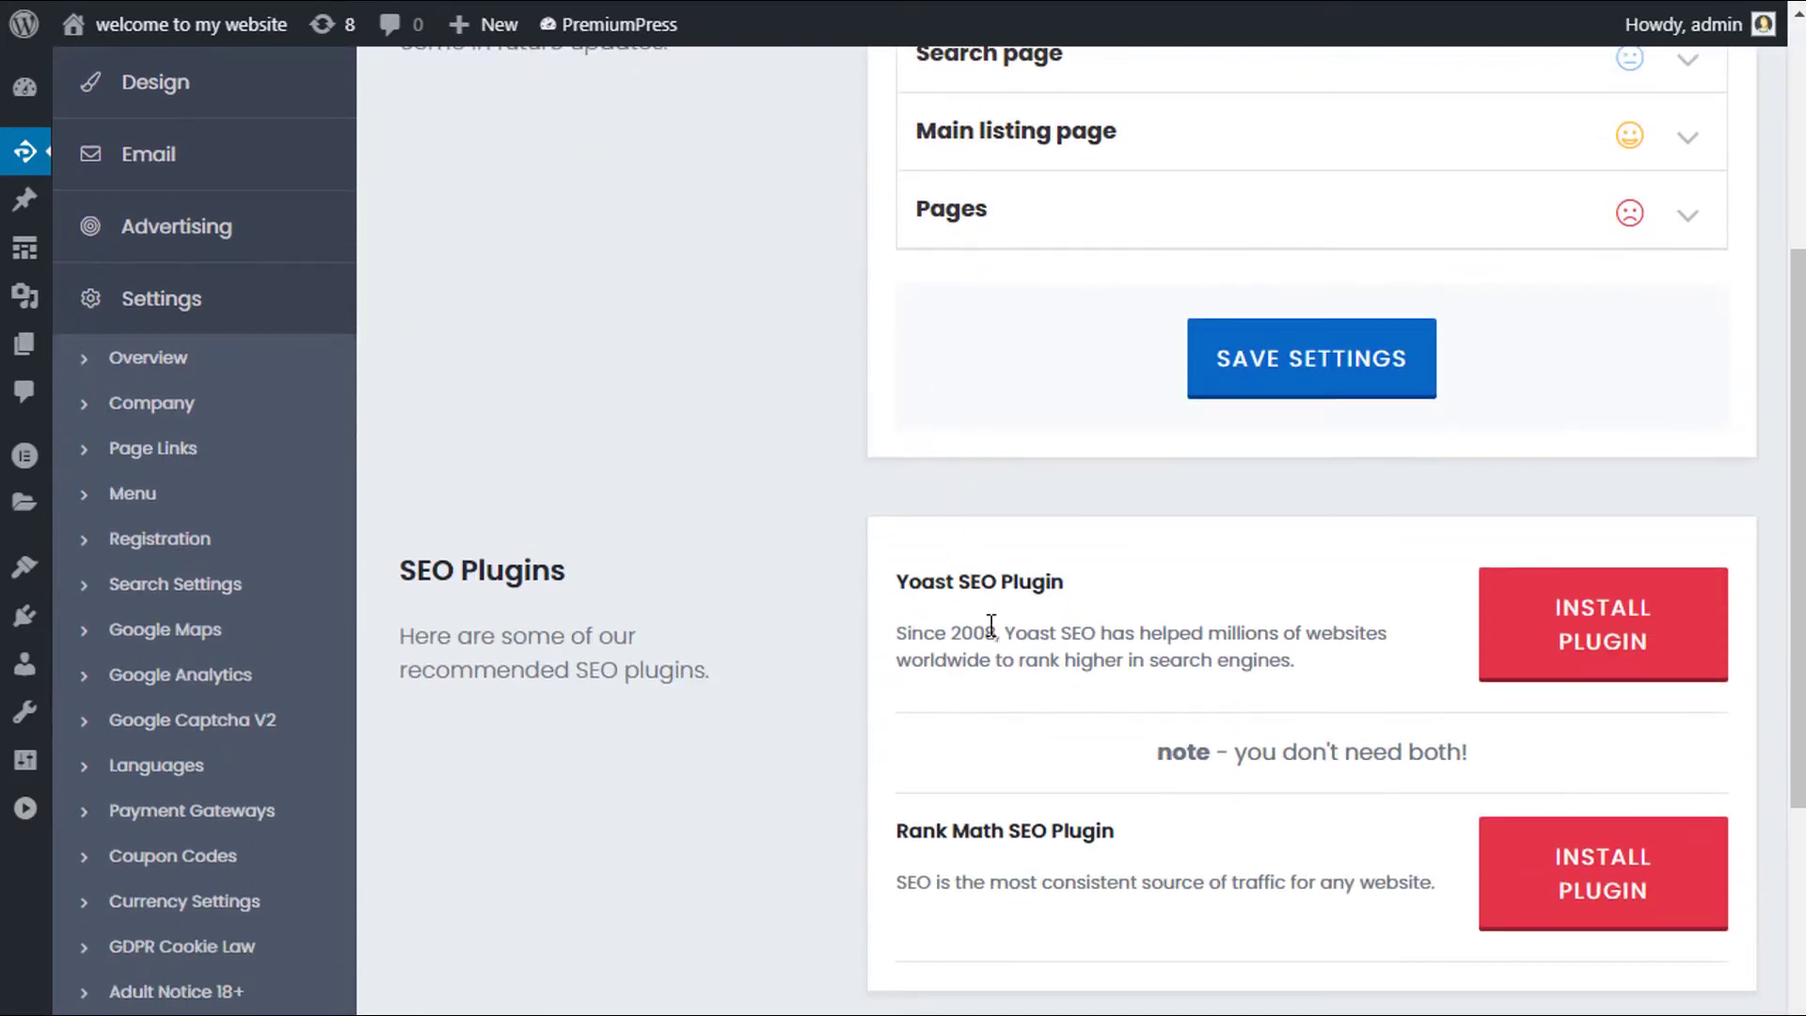
pyautogui.scroll(-4, 990, 647)
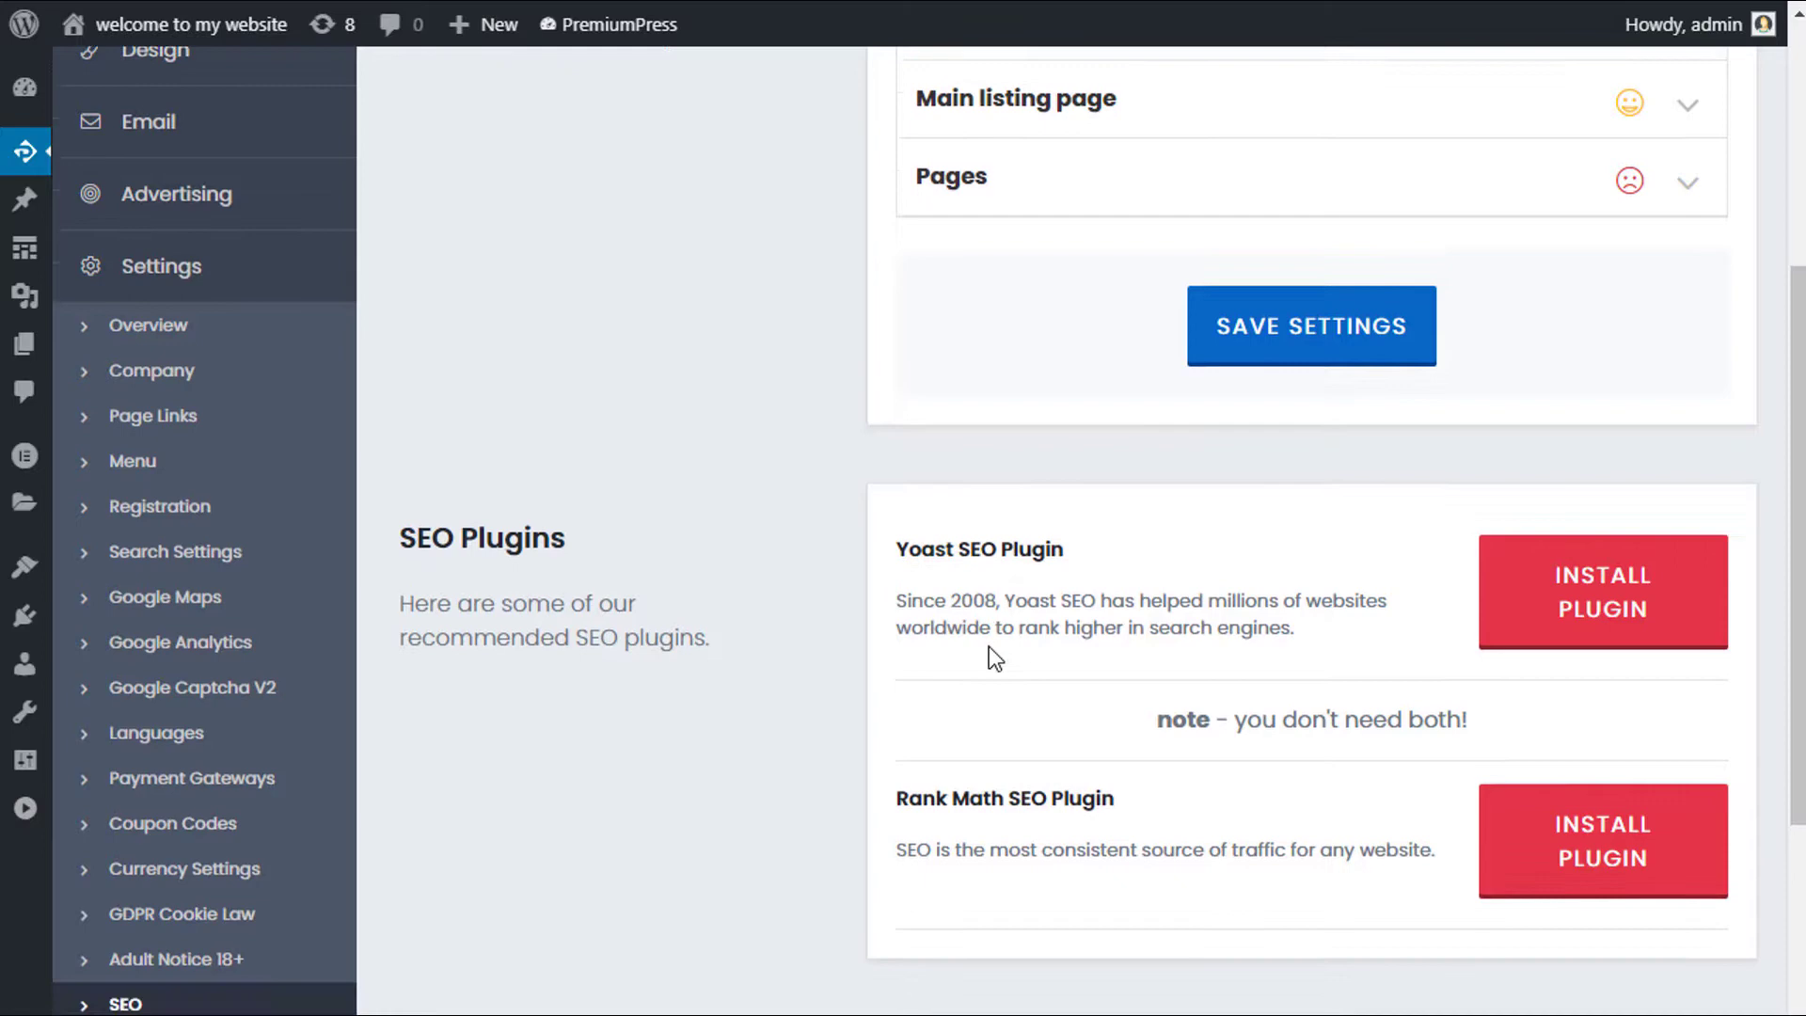
pyautogui.scroll(5, 1072, 649)
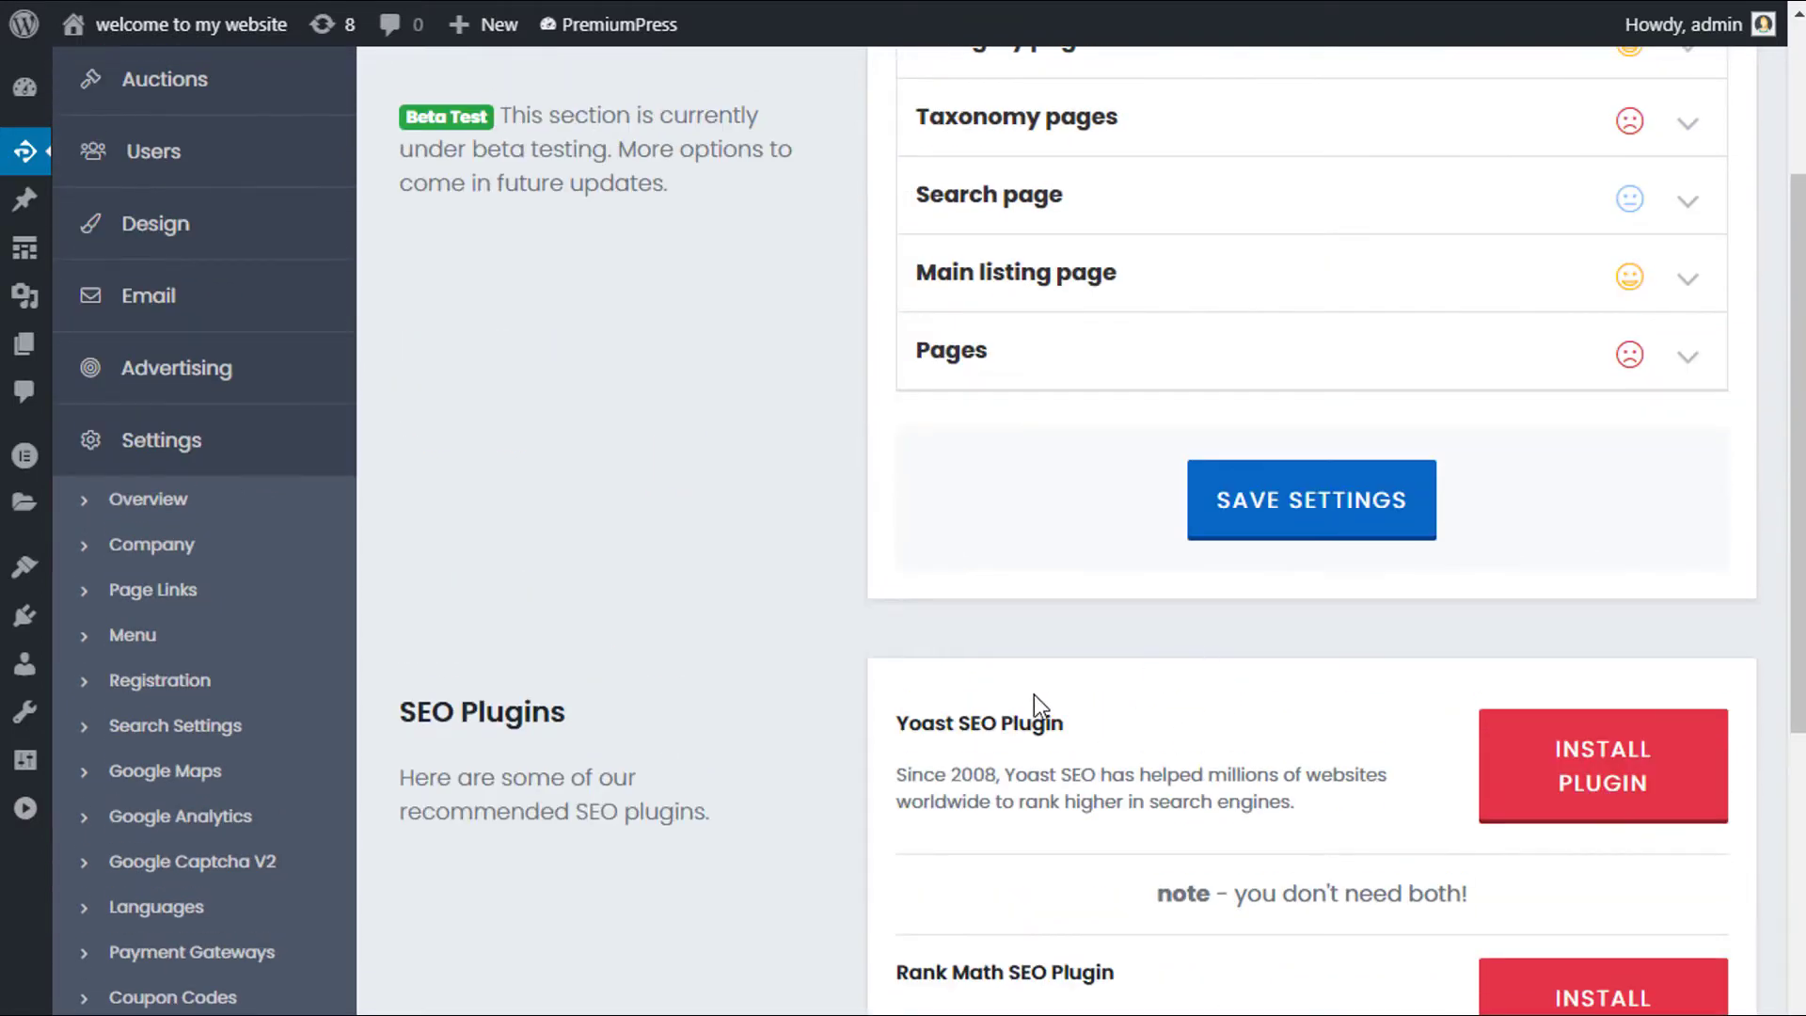
pyautogui.scroll(3, 1021, 727)
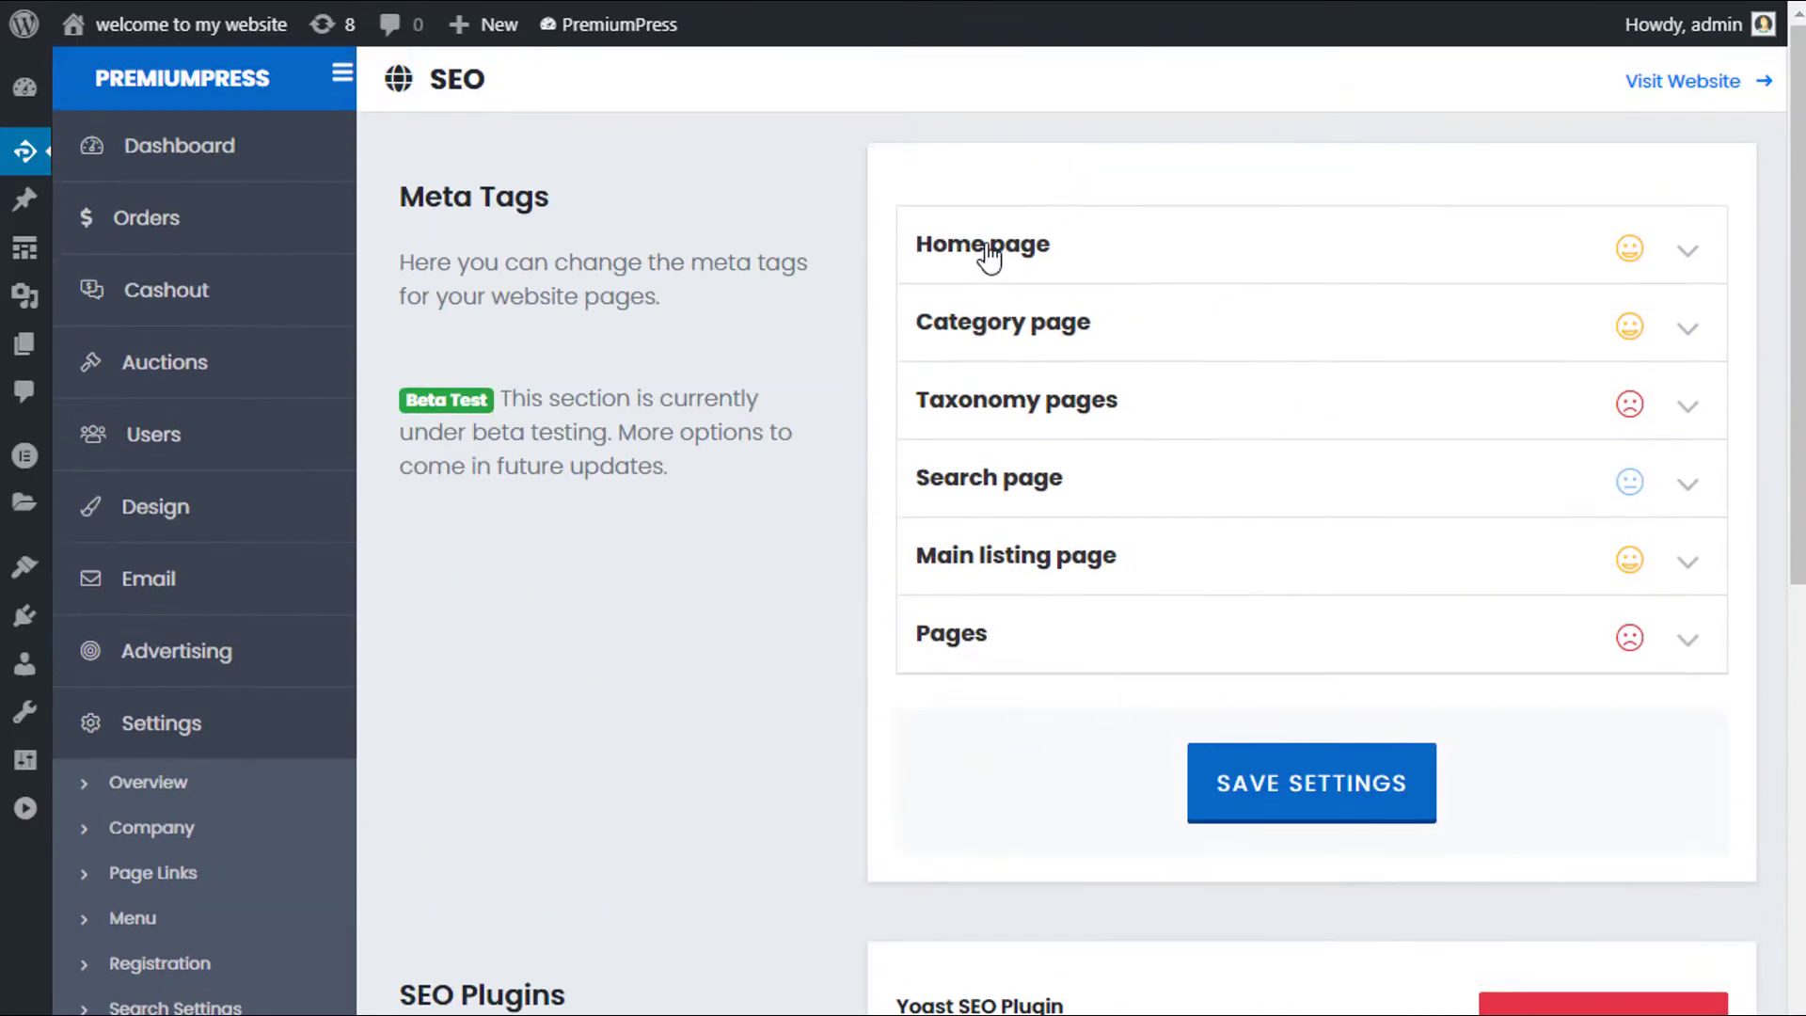
# Expand the Home page meta tags and check its Page Title 'welcome to my website'
pyautogui.click(1012, 252)
pyautogui.click(997, 250)
pyautogui.click(997, 258)
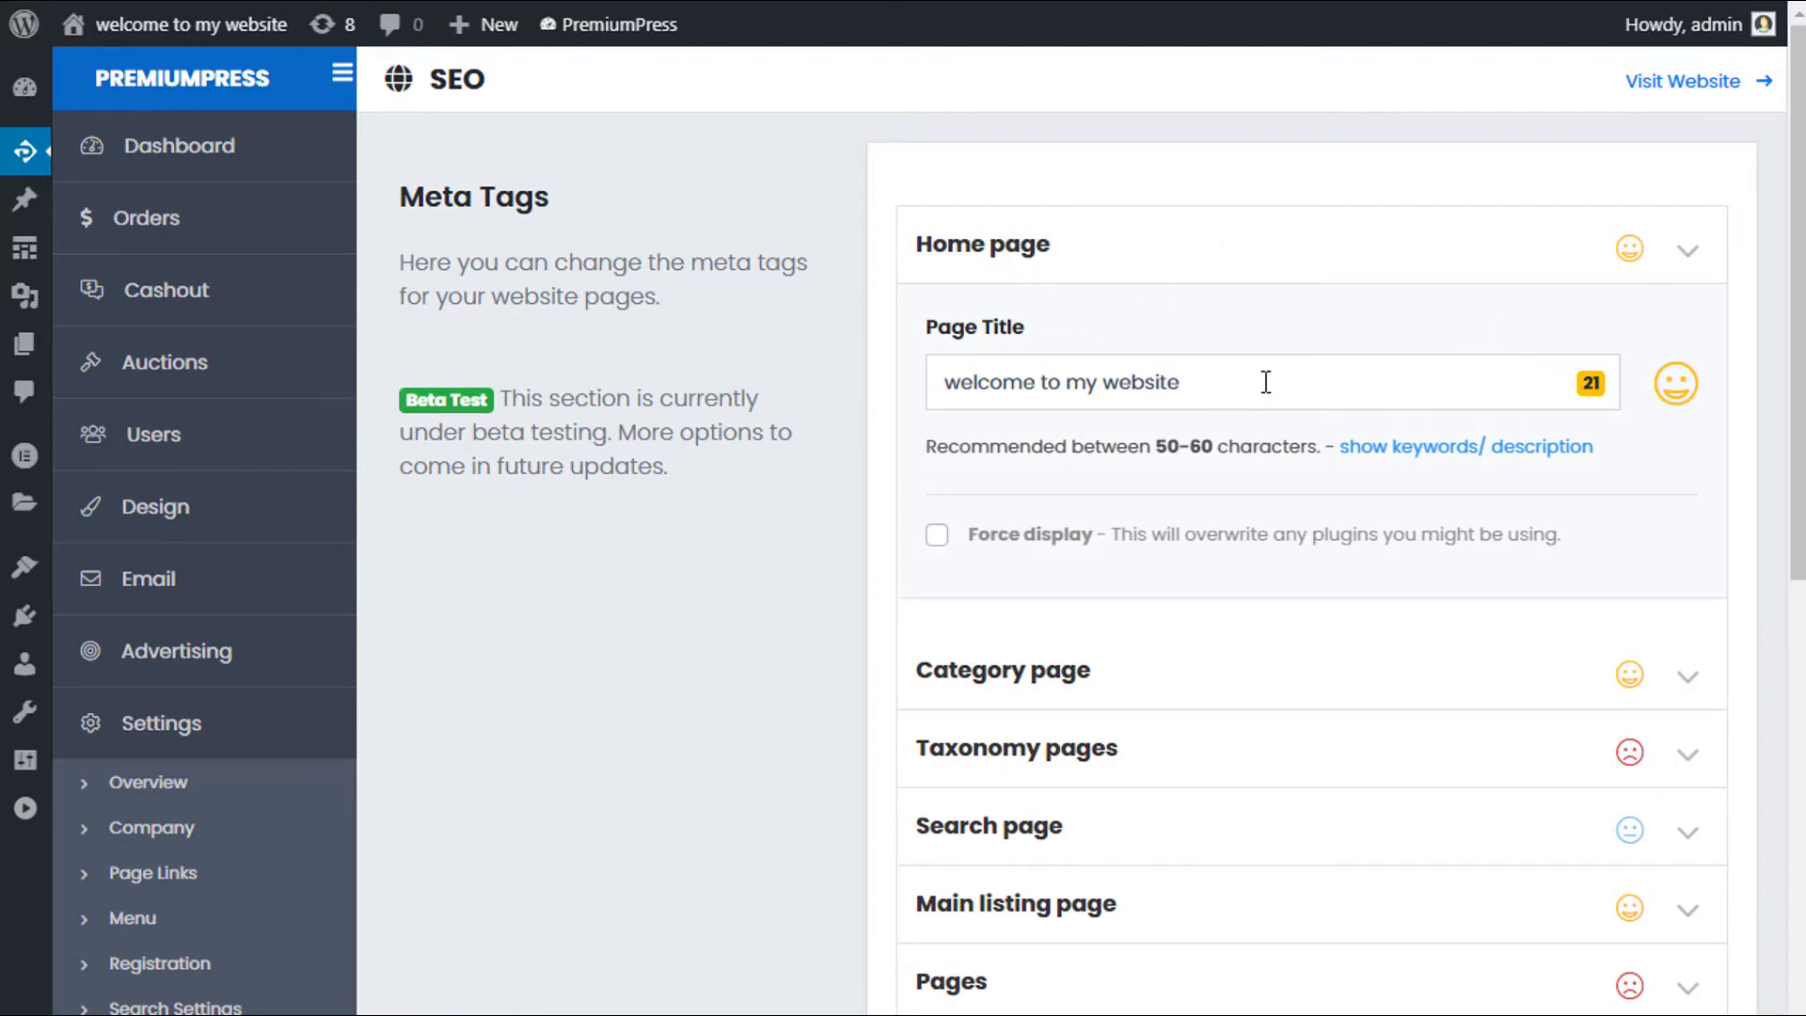
pyautogui.moveTo(1266, 382); pyautogui.dragTo(920, 370)
pyautogui.click(840, 377)
# Reveal the Home page Keywords and Description fields, check them, and hide them
pyautogui.click(1376, 450)
pyautogui.scroll(-3, 1249, 454)
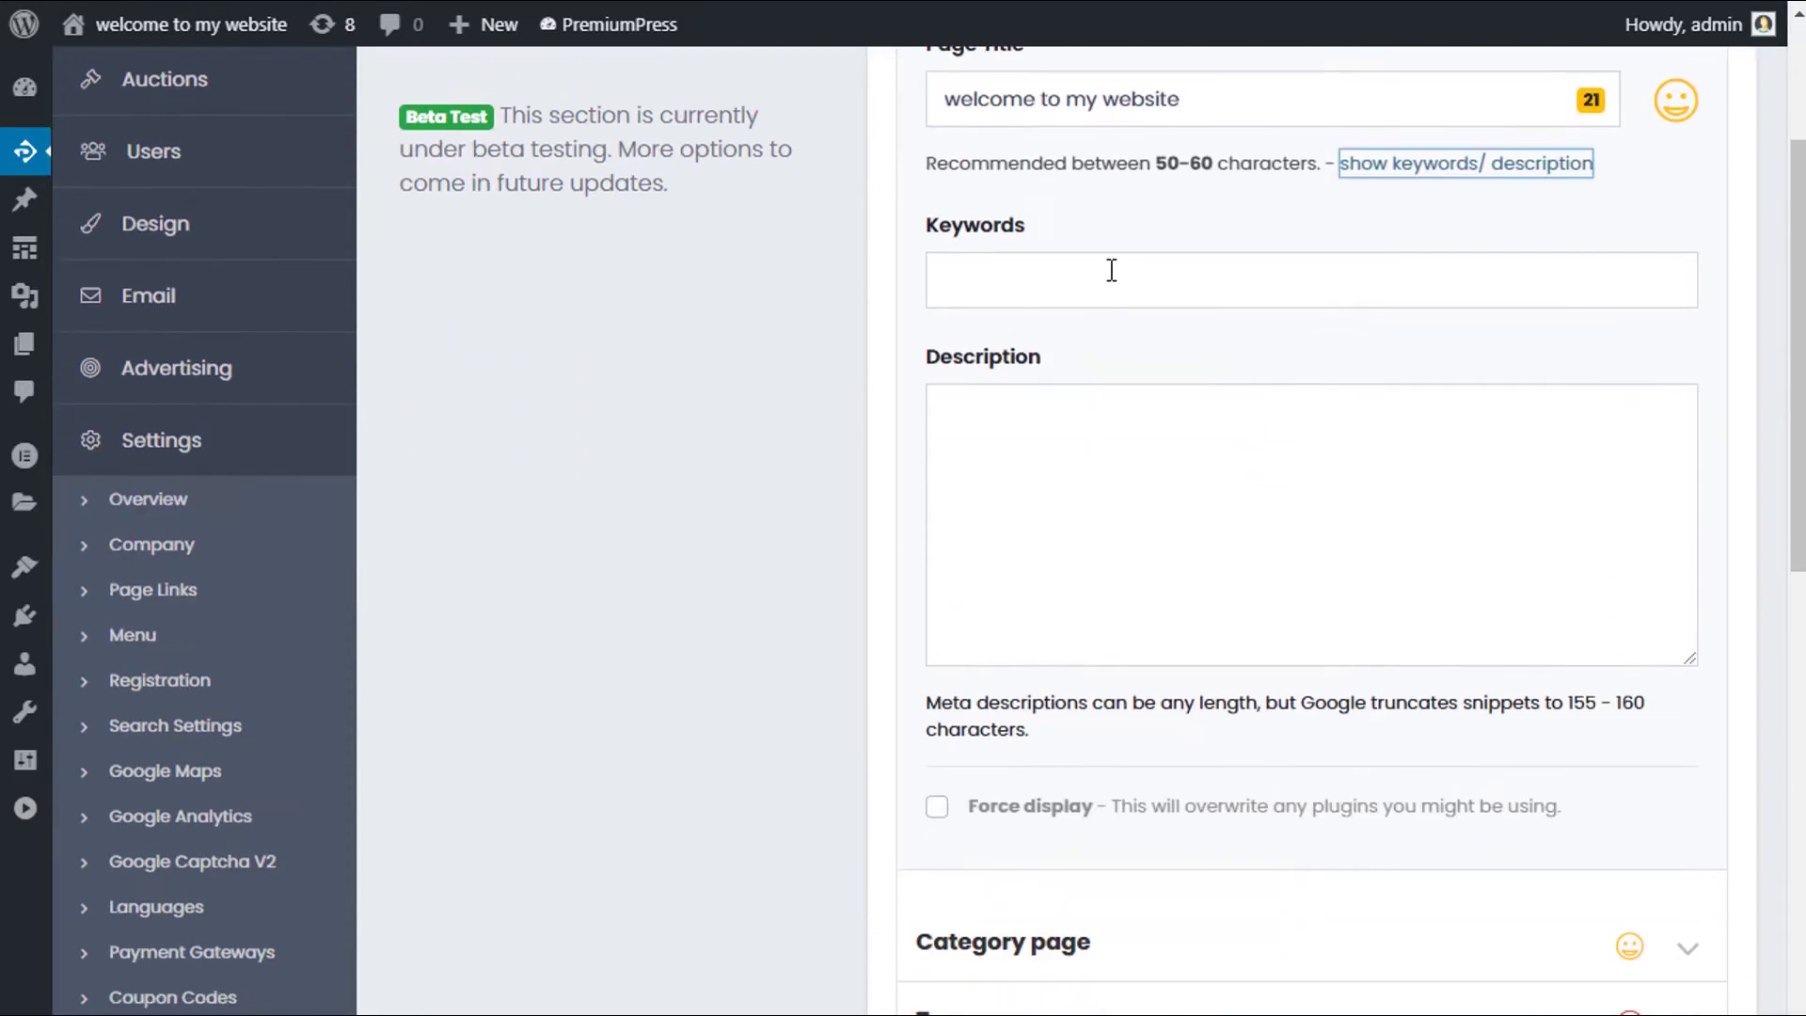
pyautogui.click(1111, 270)
pyautogui.click(1094, 475)
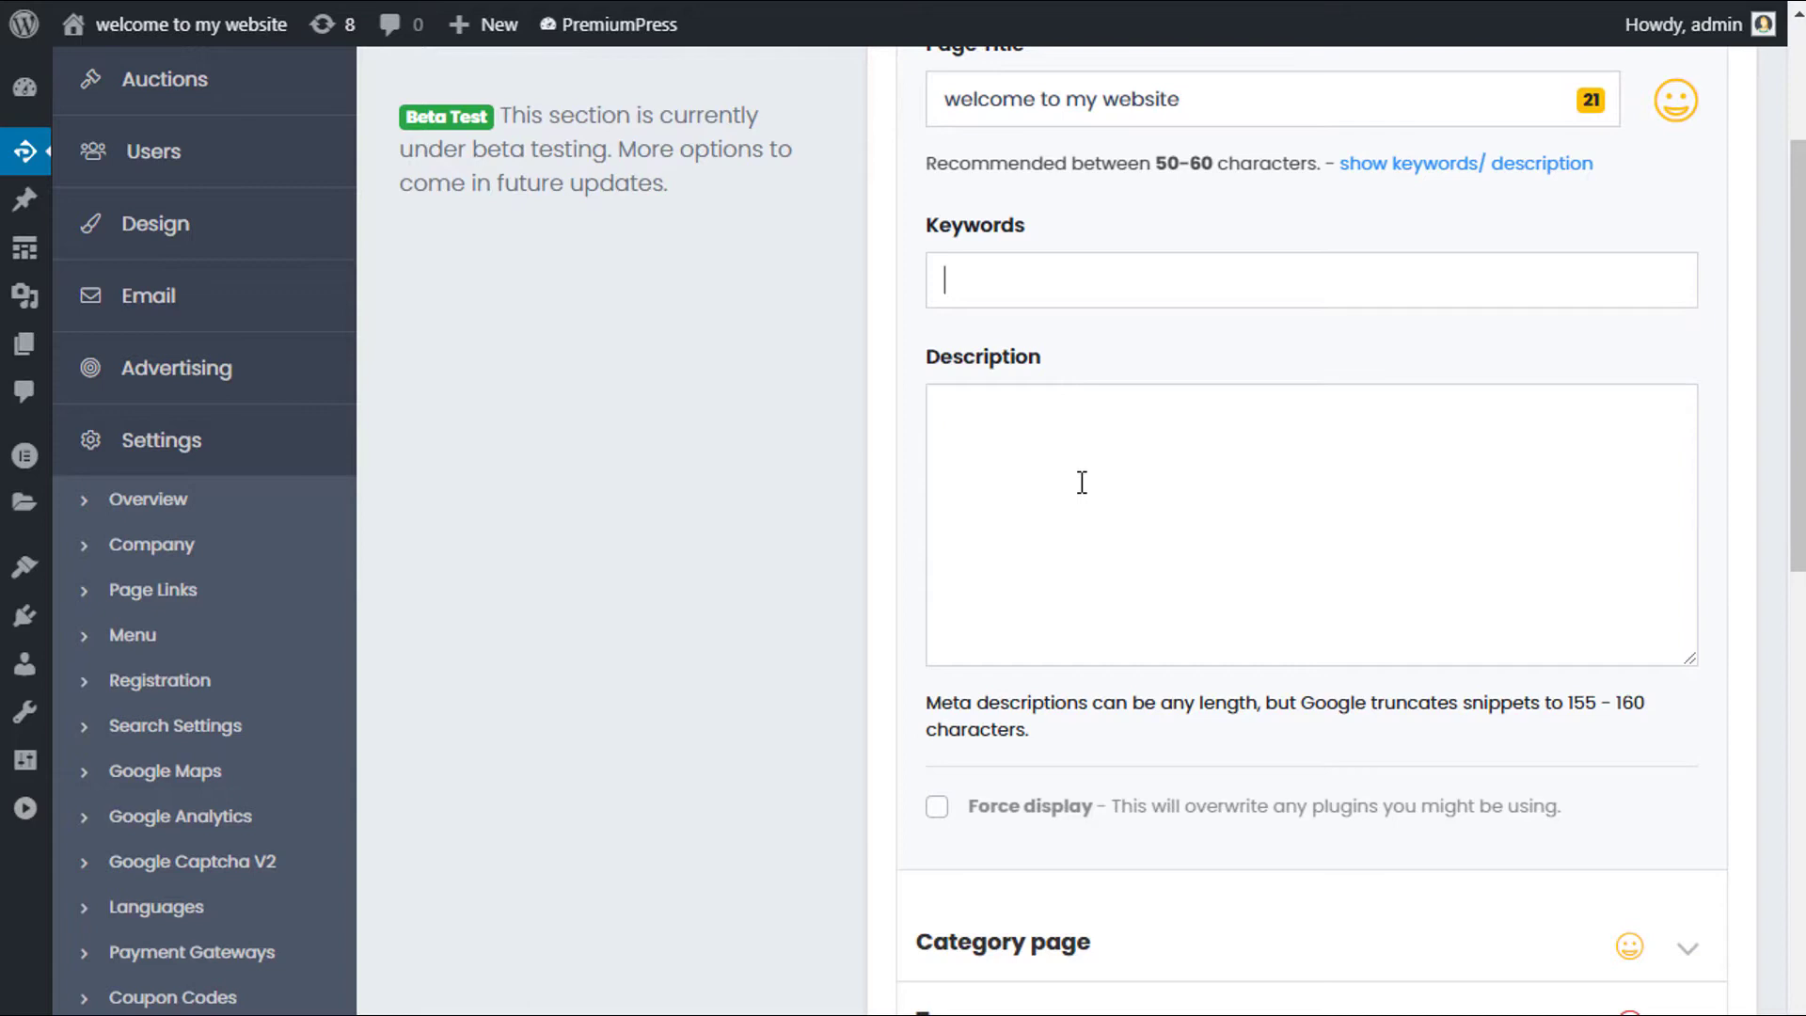
pyautogui.scroll(3, 1564, 506)
pyautogui.click(1505, 448)
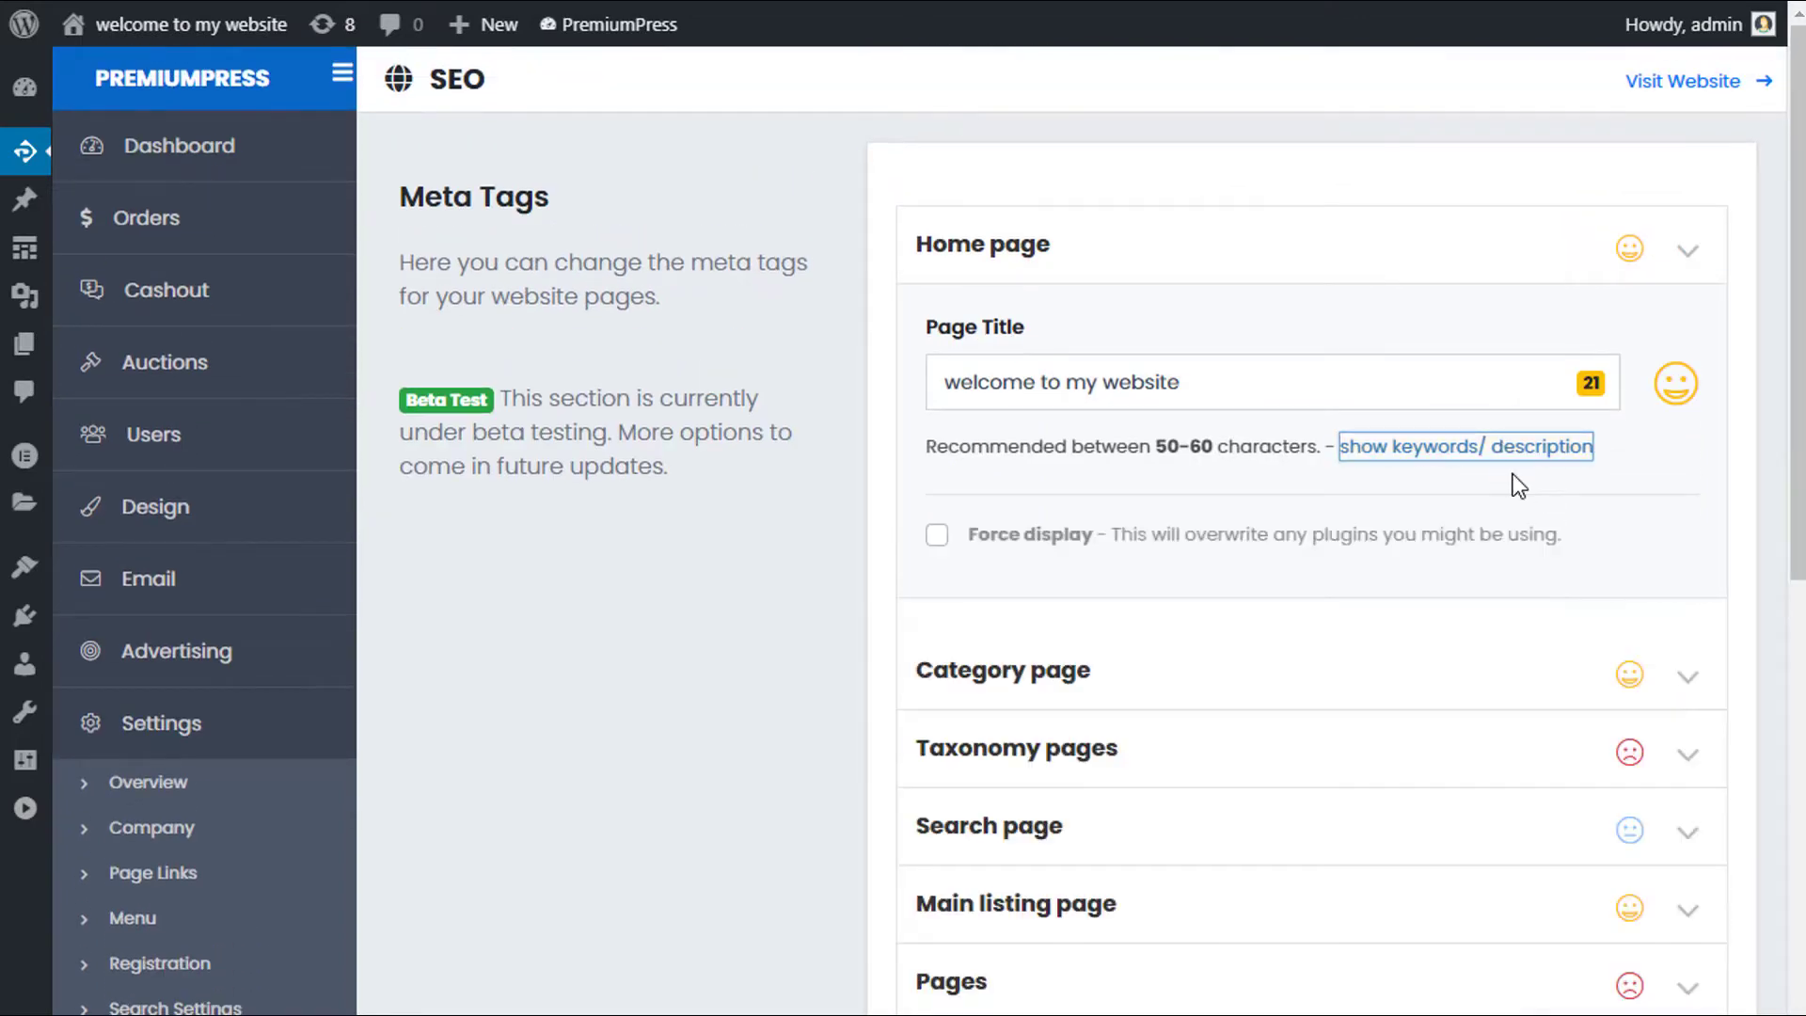
# Toggle 'show keywords/ description' repeatedly, inspecting the Description and Keywords boxes
pyautogui.click(1496, 450)
pyautogui.scroll(-2, 1294, 517)
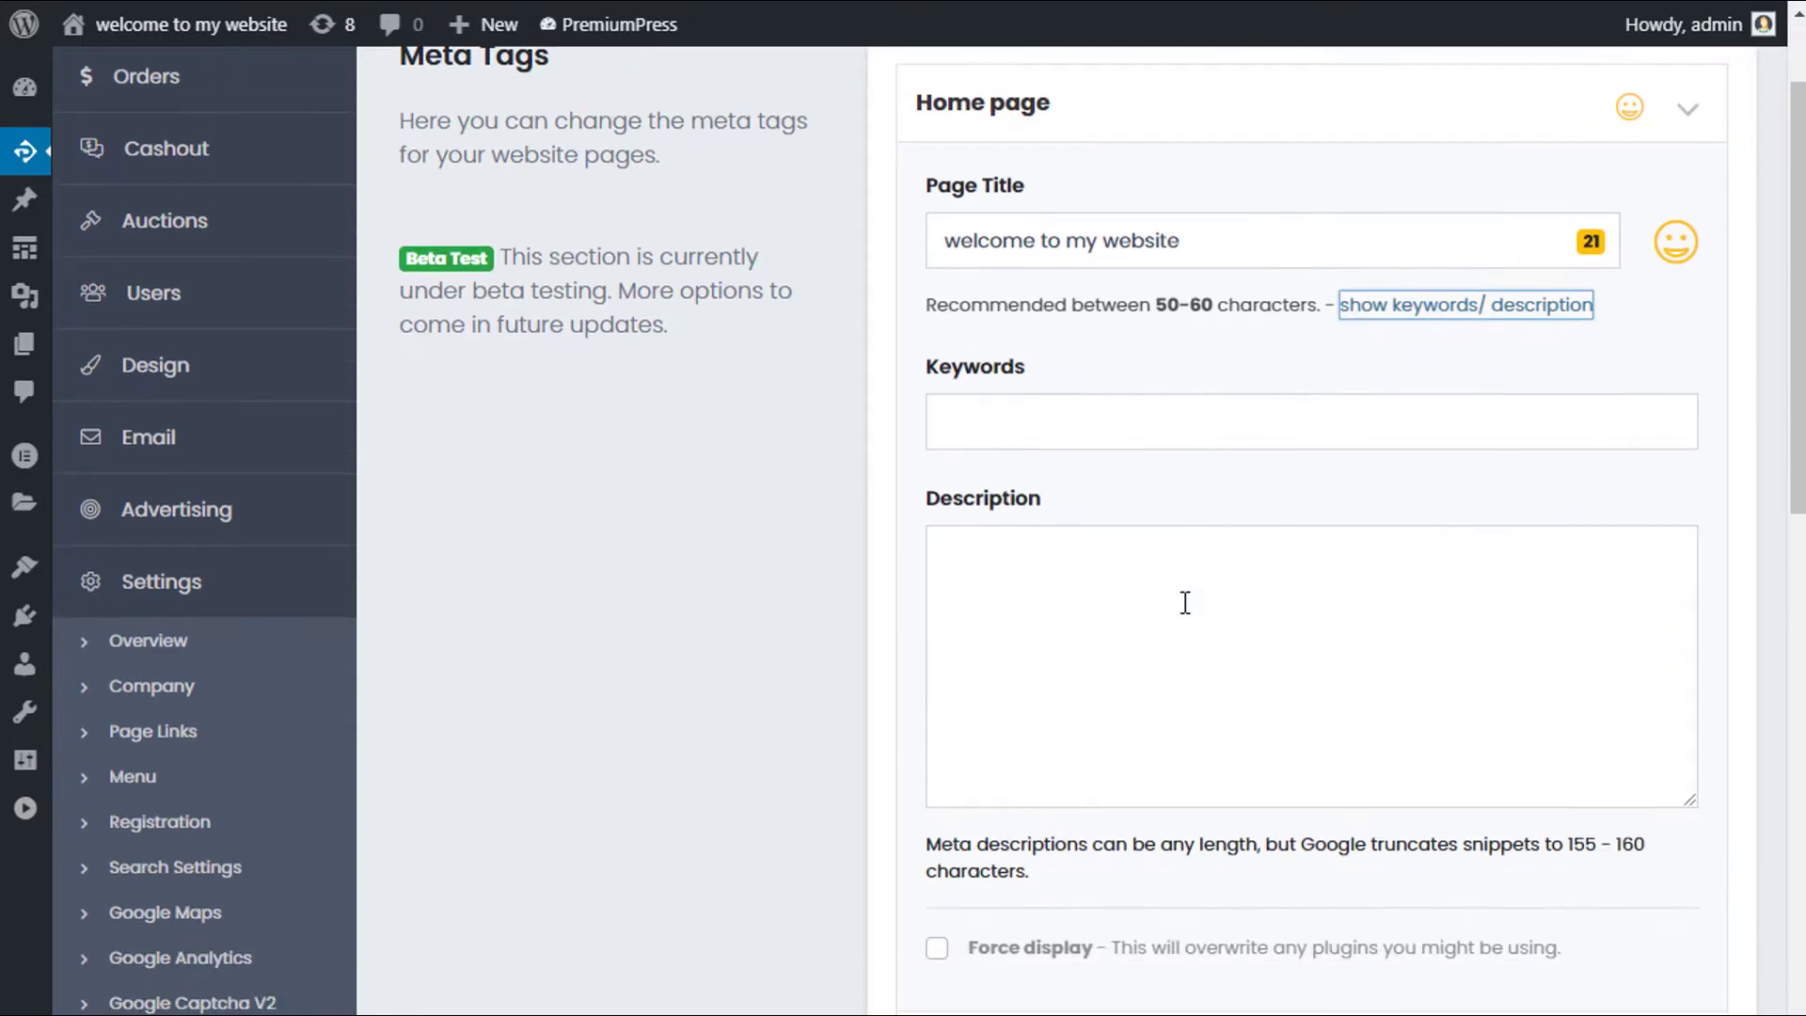
pyautogui.click(1185, 602)
pyautogui.click(1149, 440)
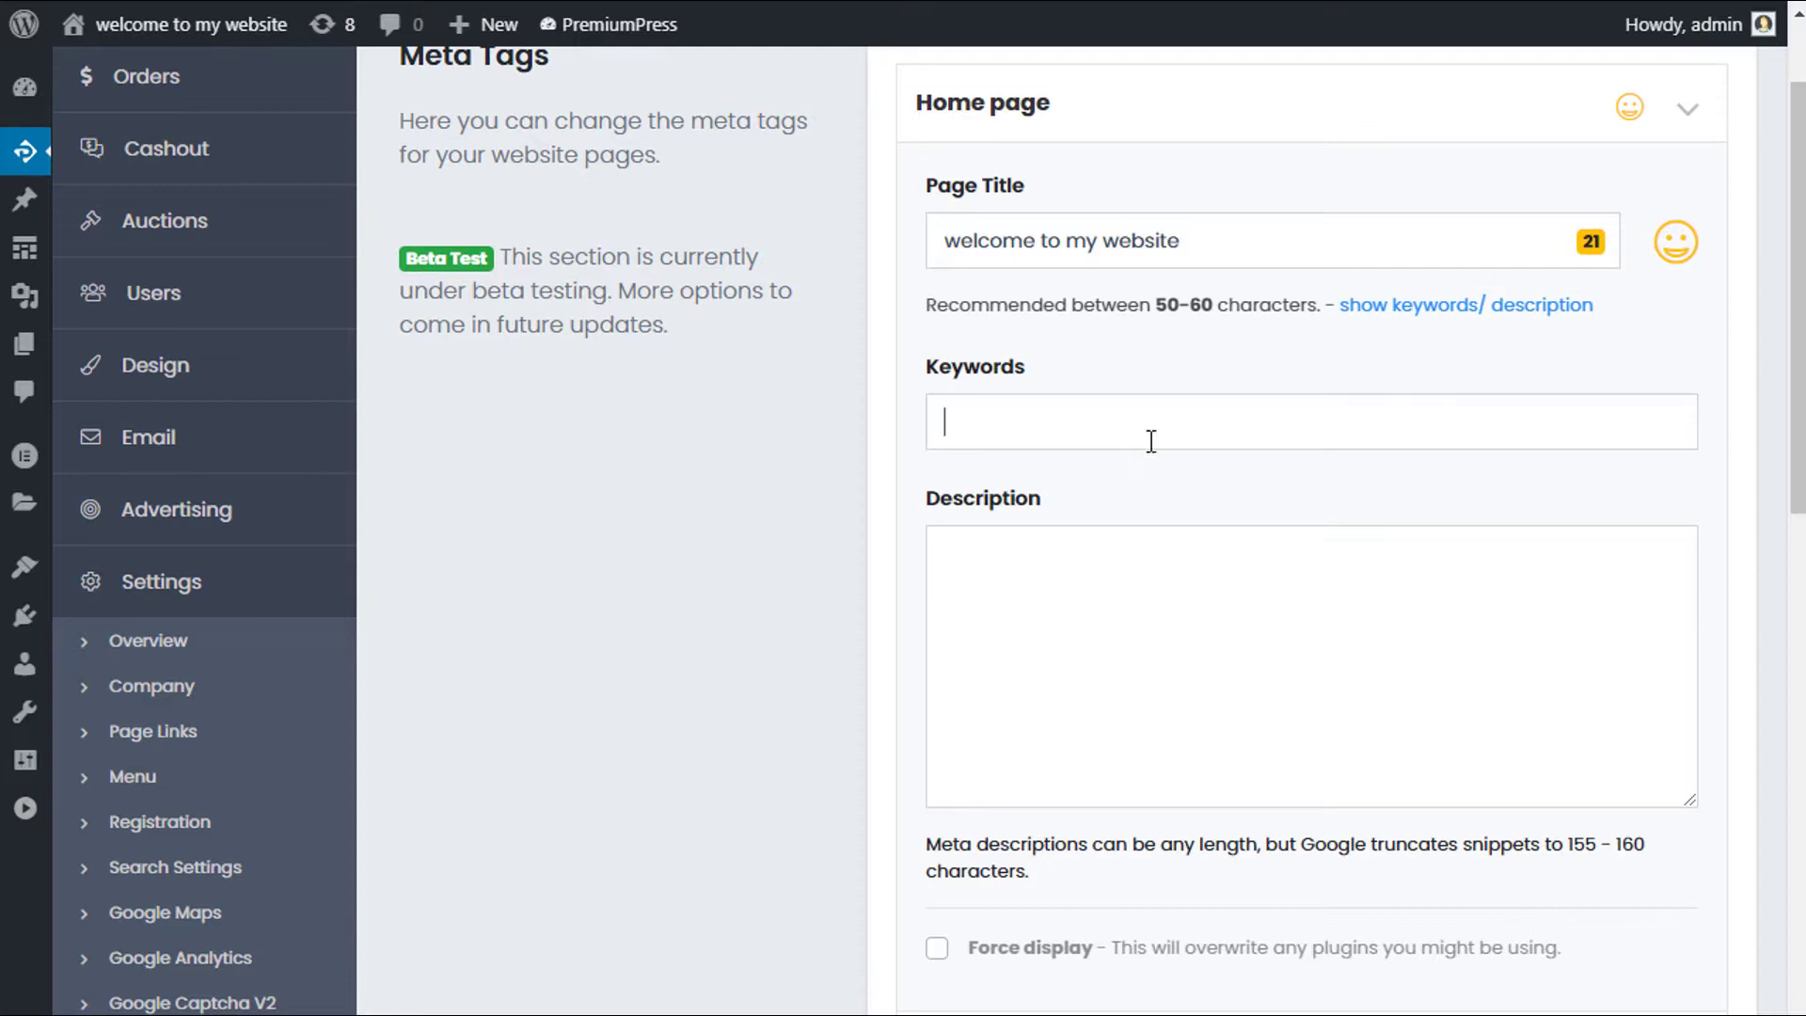
pyautogui.scroll(2, 1106, 616)
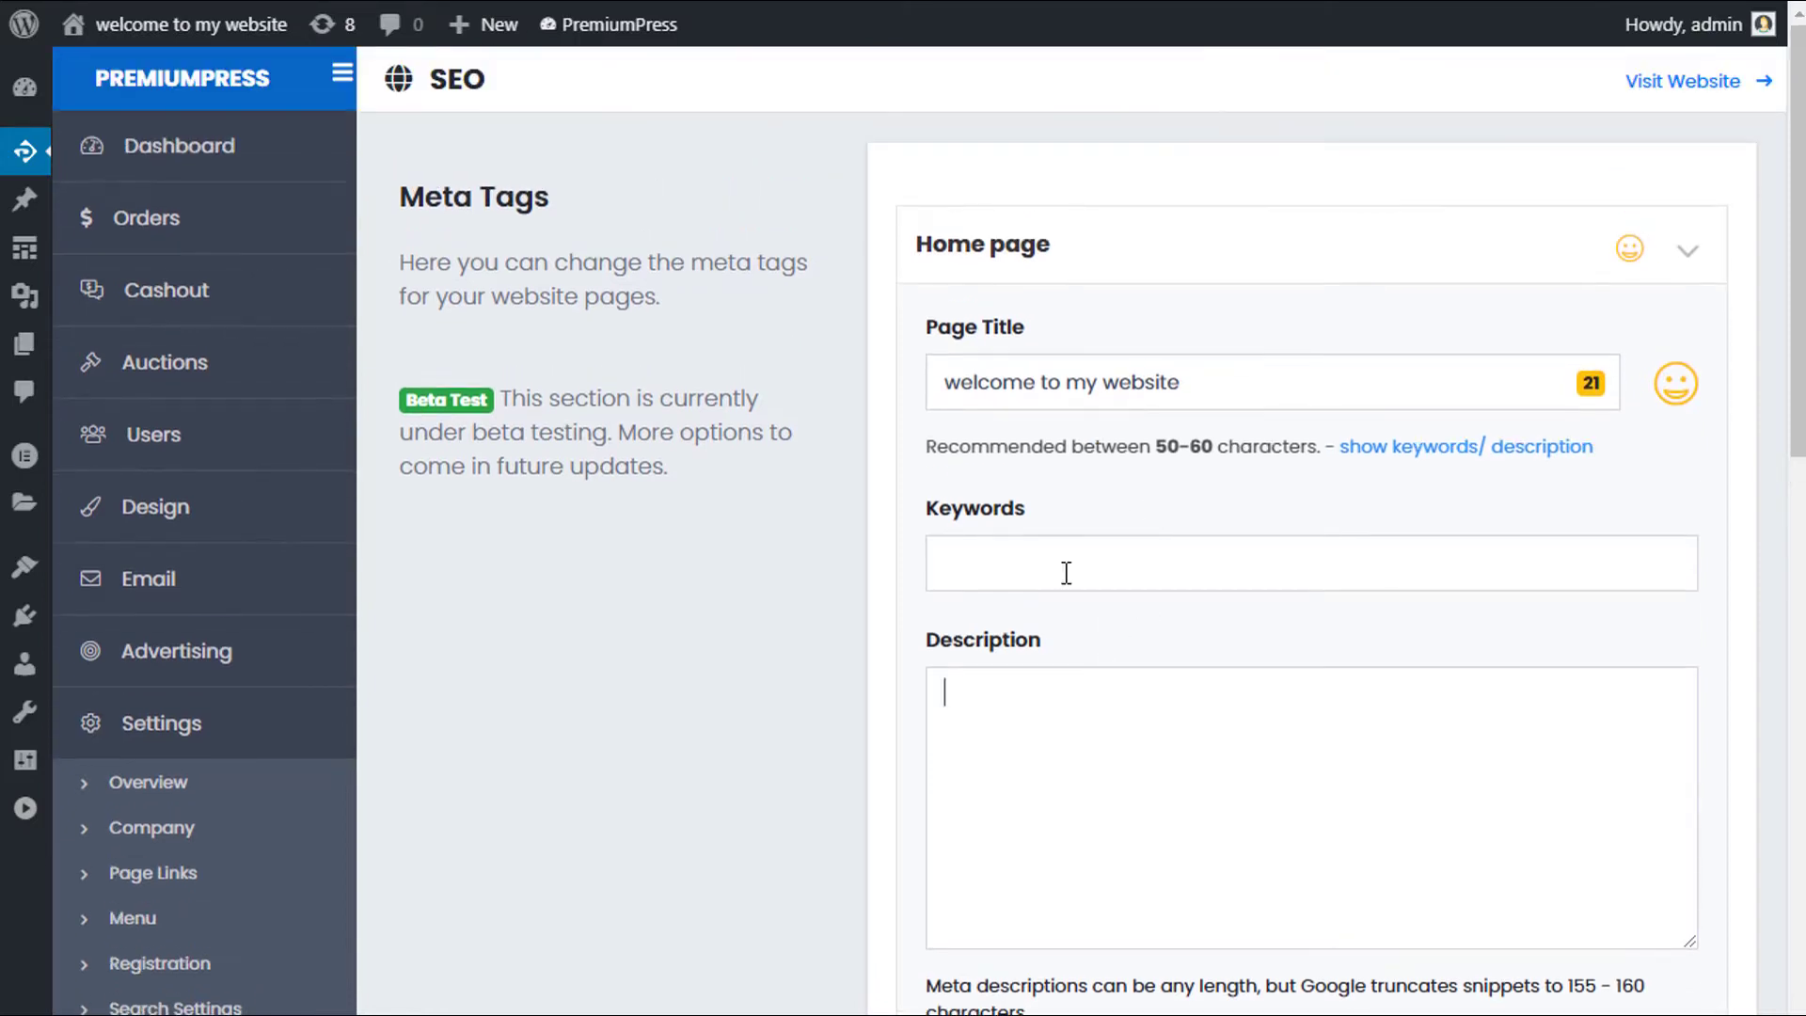
pyautogui.click(1439, 450)
pyautogui.click(1432, 452)
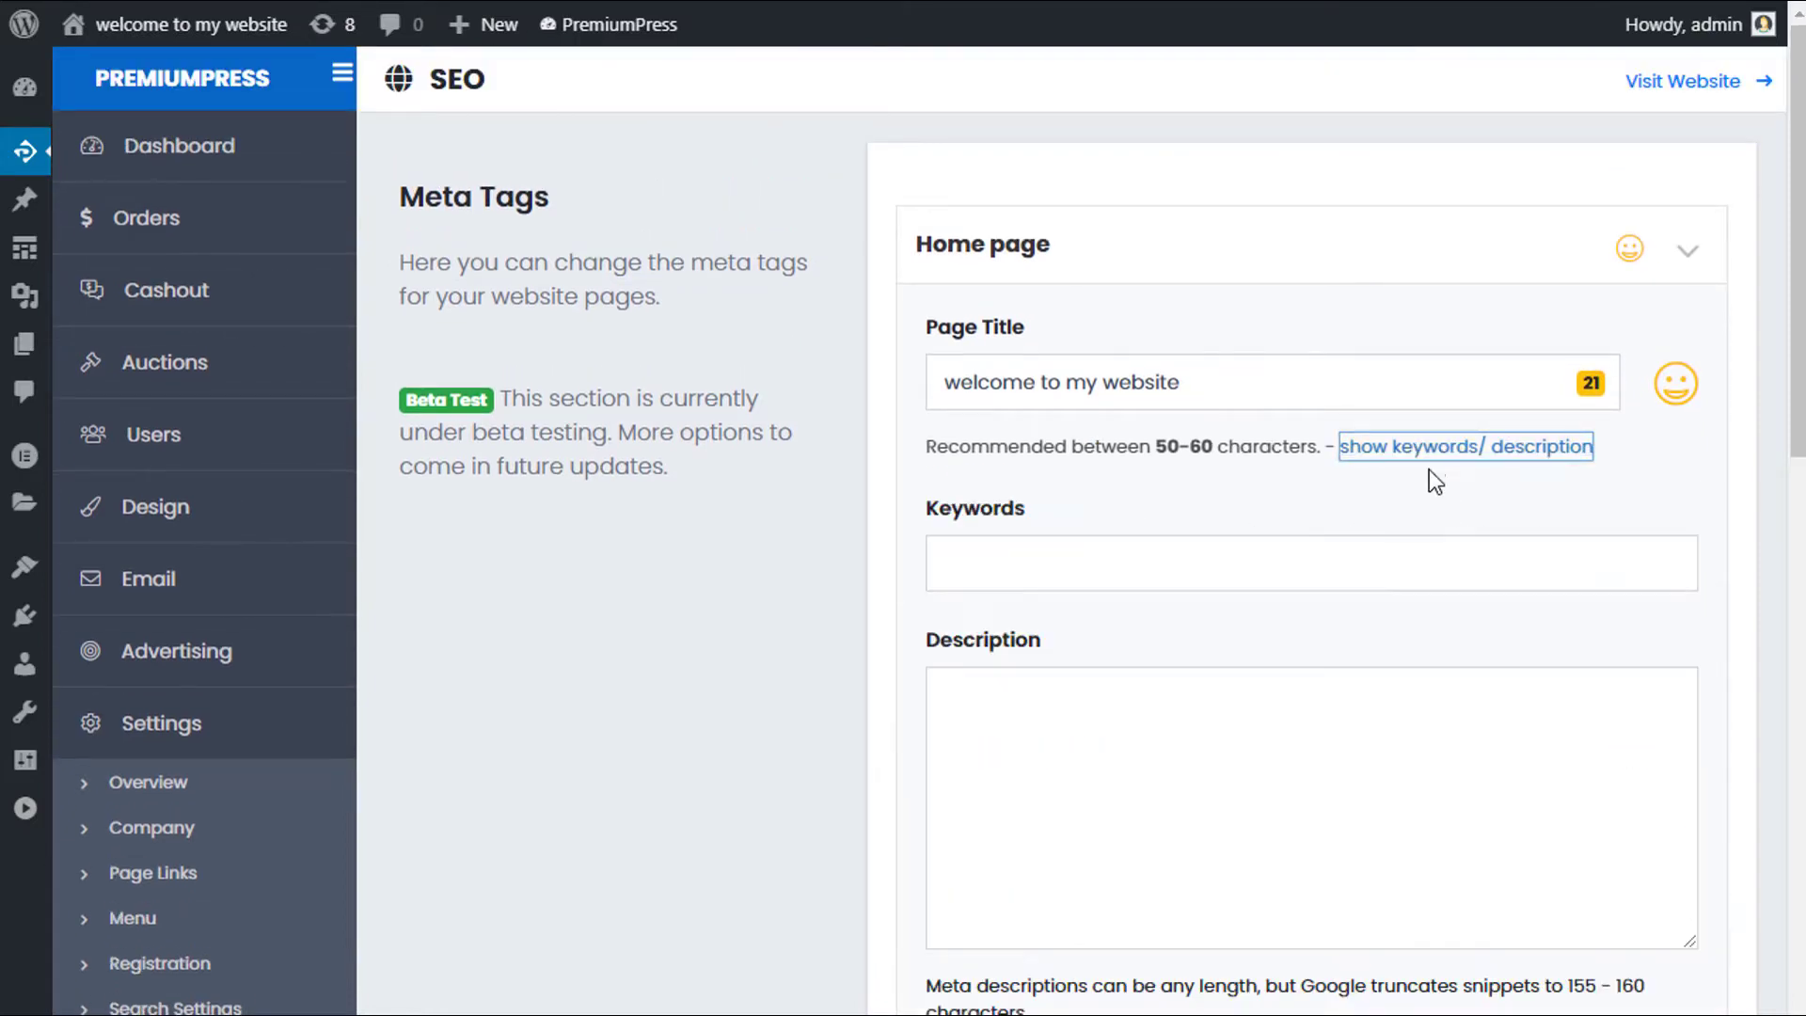
pyautogui.click(1432, 450)
pyautogui.click(1431, 457)
pyautogui.click(1465, 448)
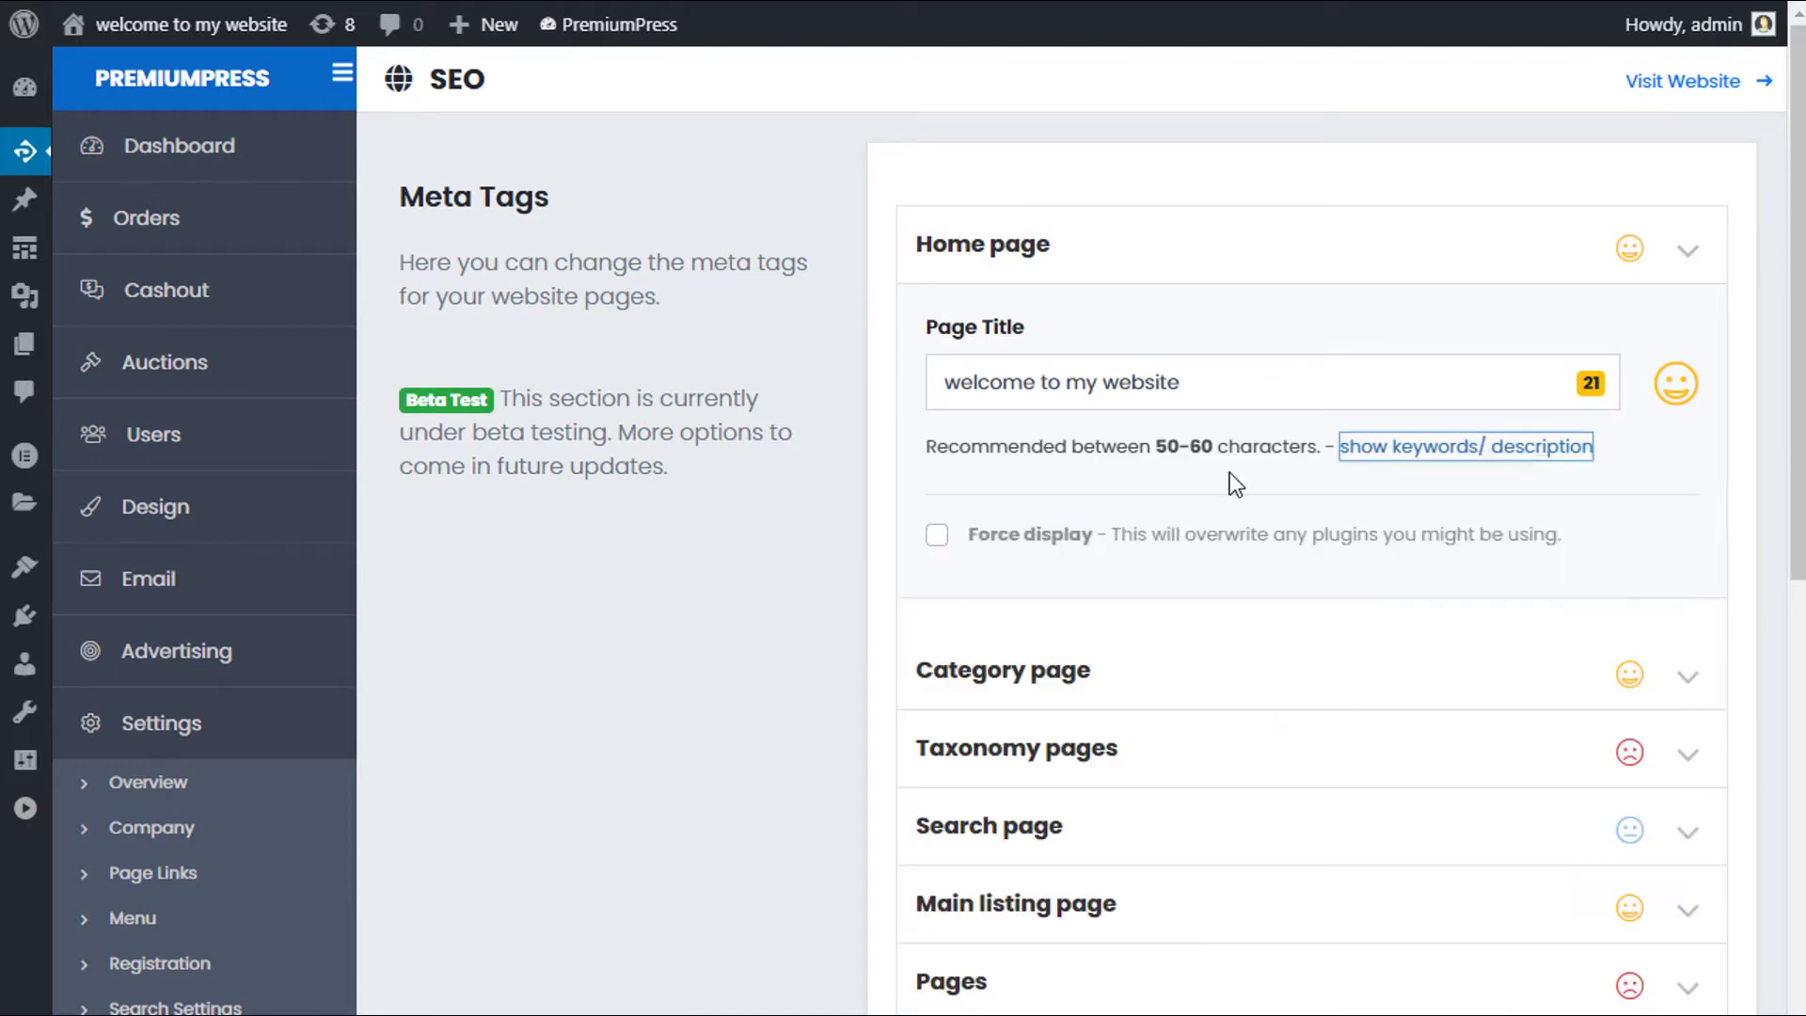
# Scroll over the Home page entry to review its 21-character title and Force display option
pyautogui.scroll(-1, 1431, 399)
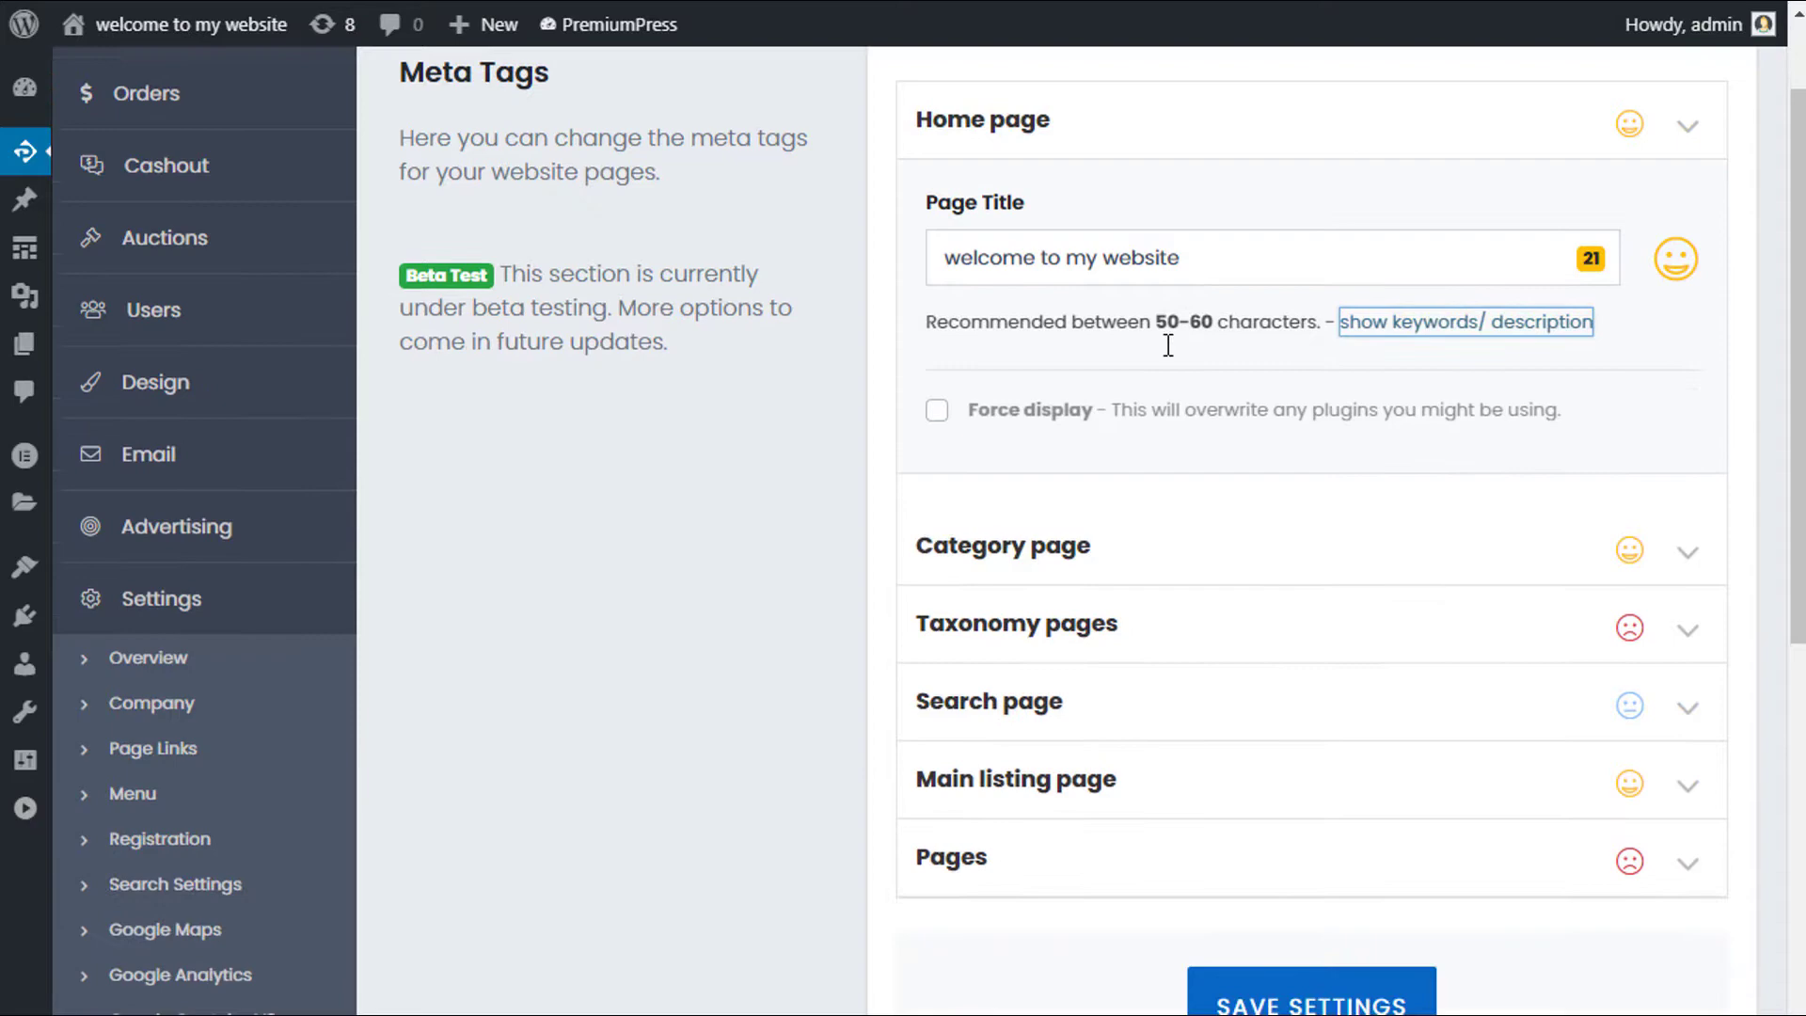
pyautogui.scroll(1, 1171, 357)
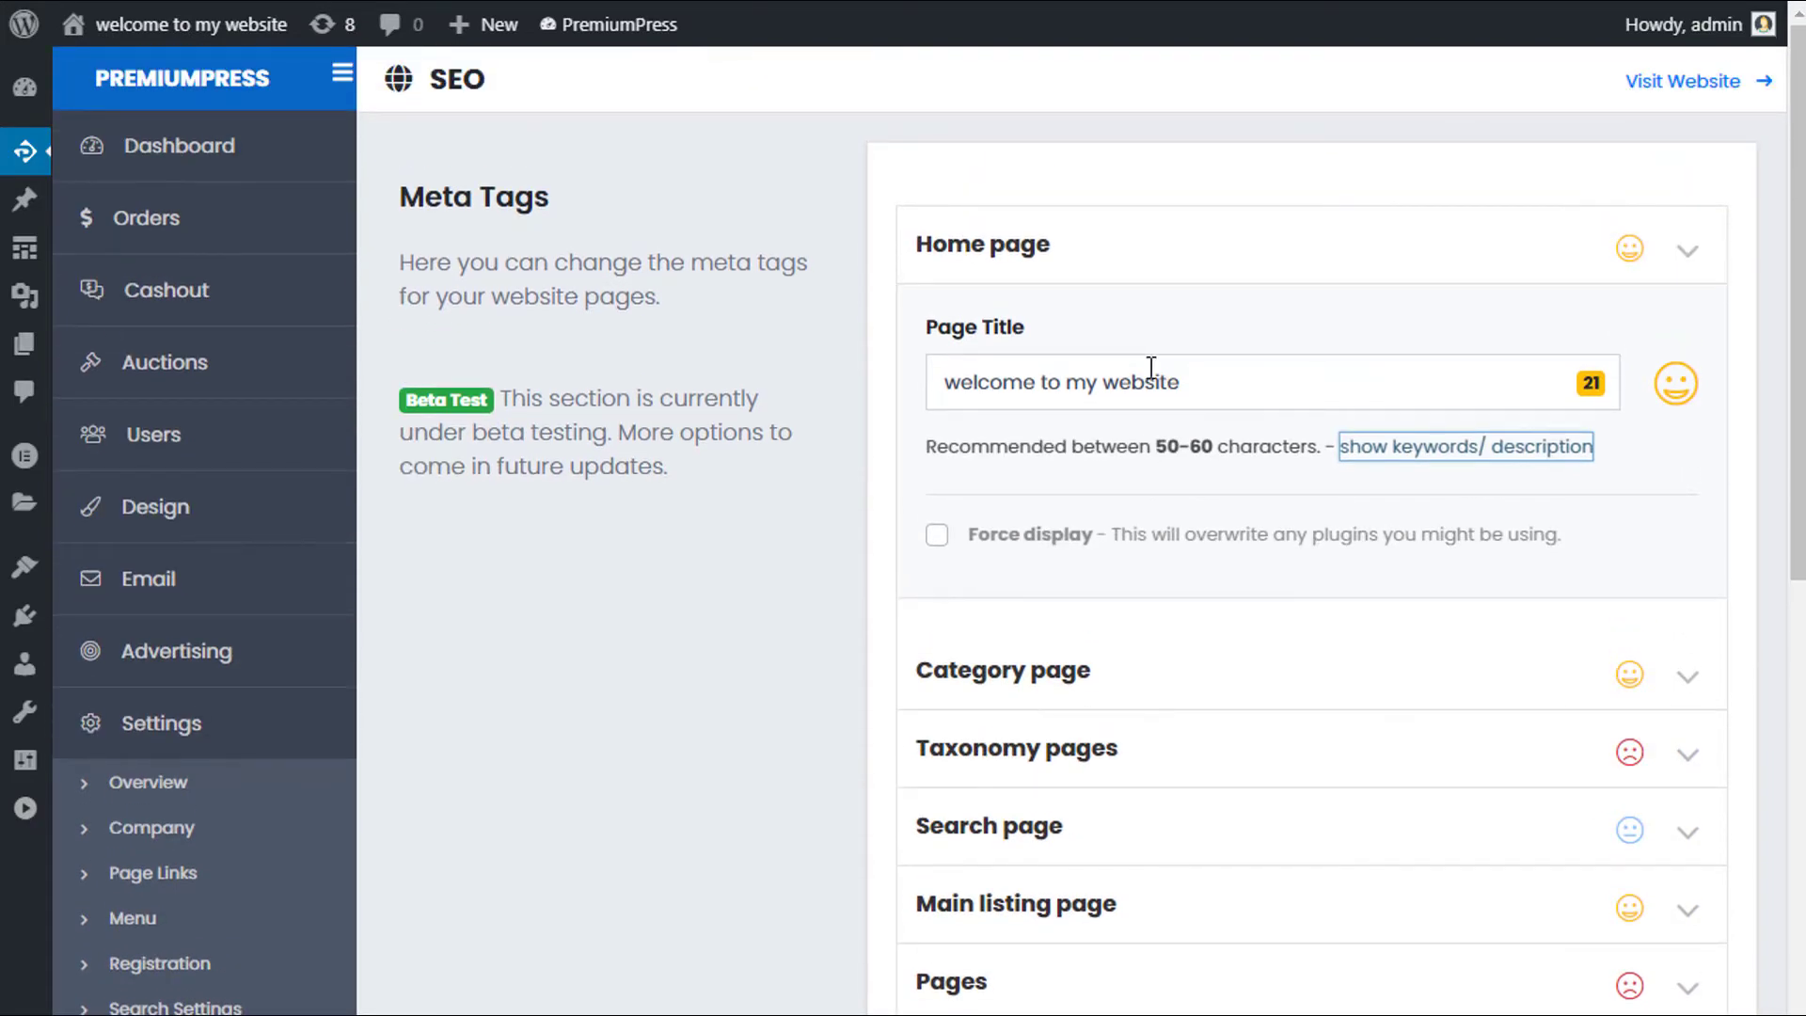
pyautogui.scroll(-7, 1151, 367)
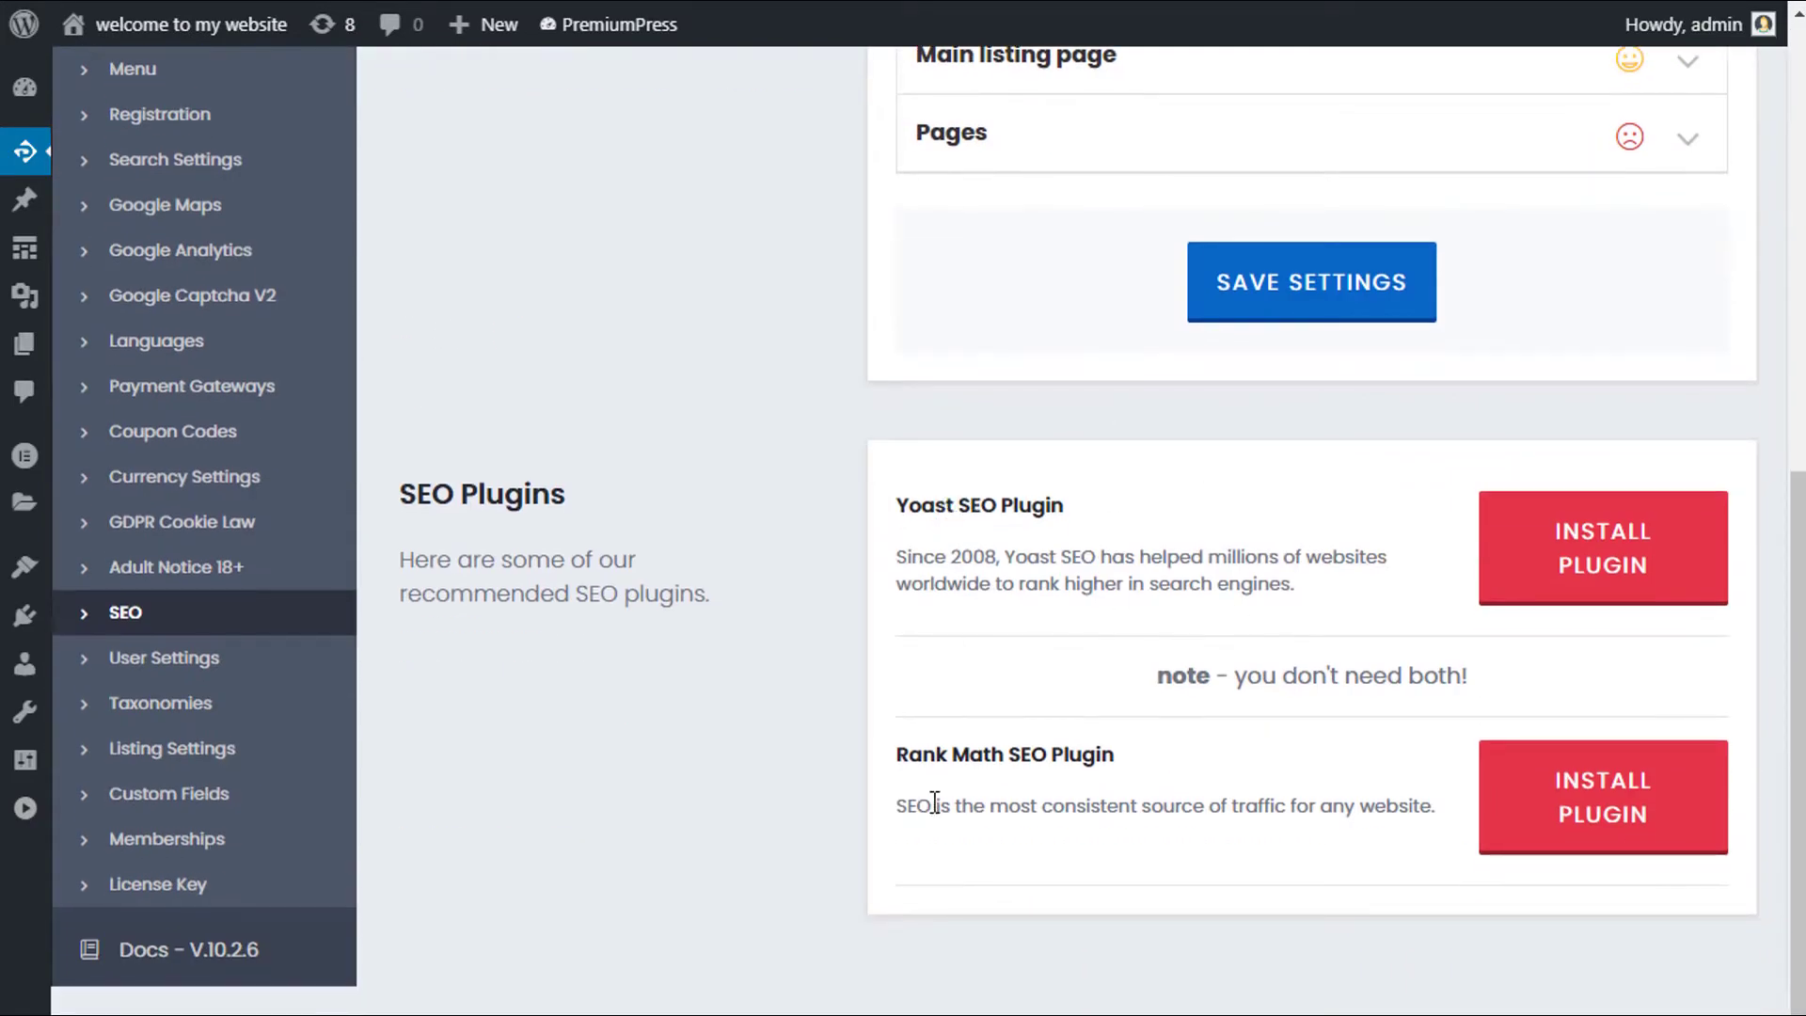
pyautogui.scroll(5, 1087, 726)
pyautogui.scroll(2, 1138, 709)
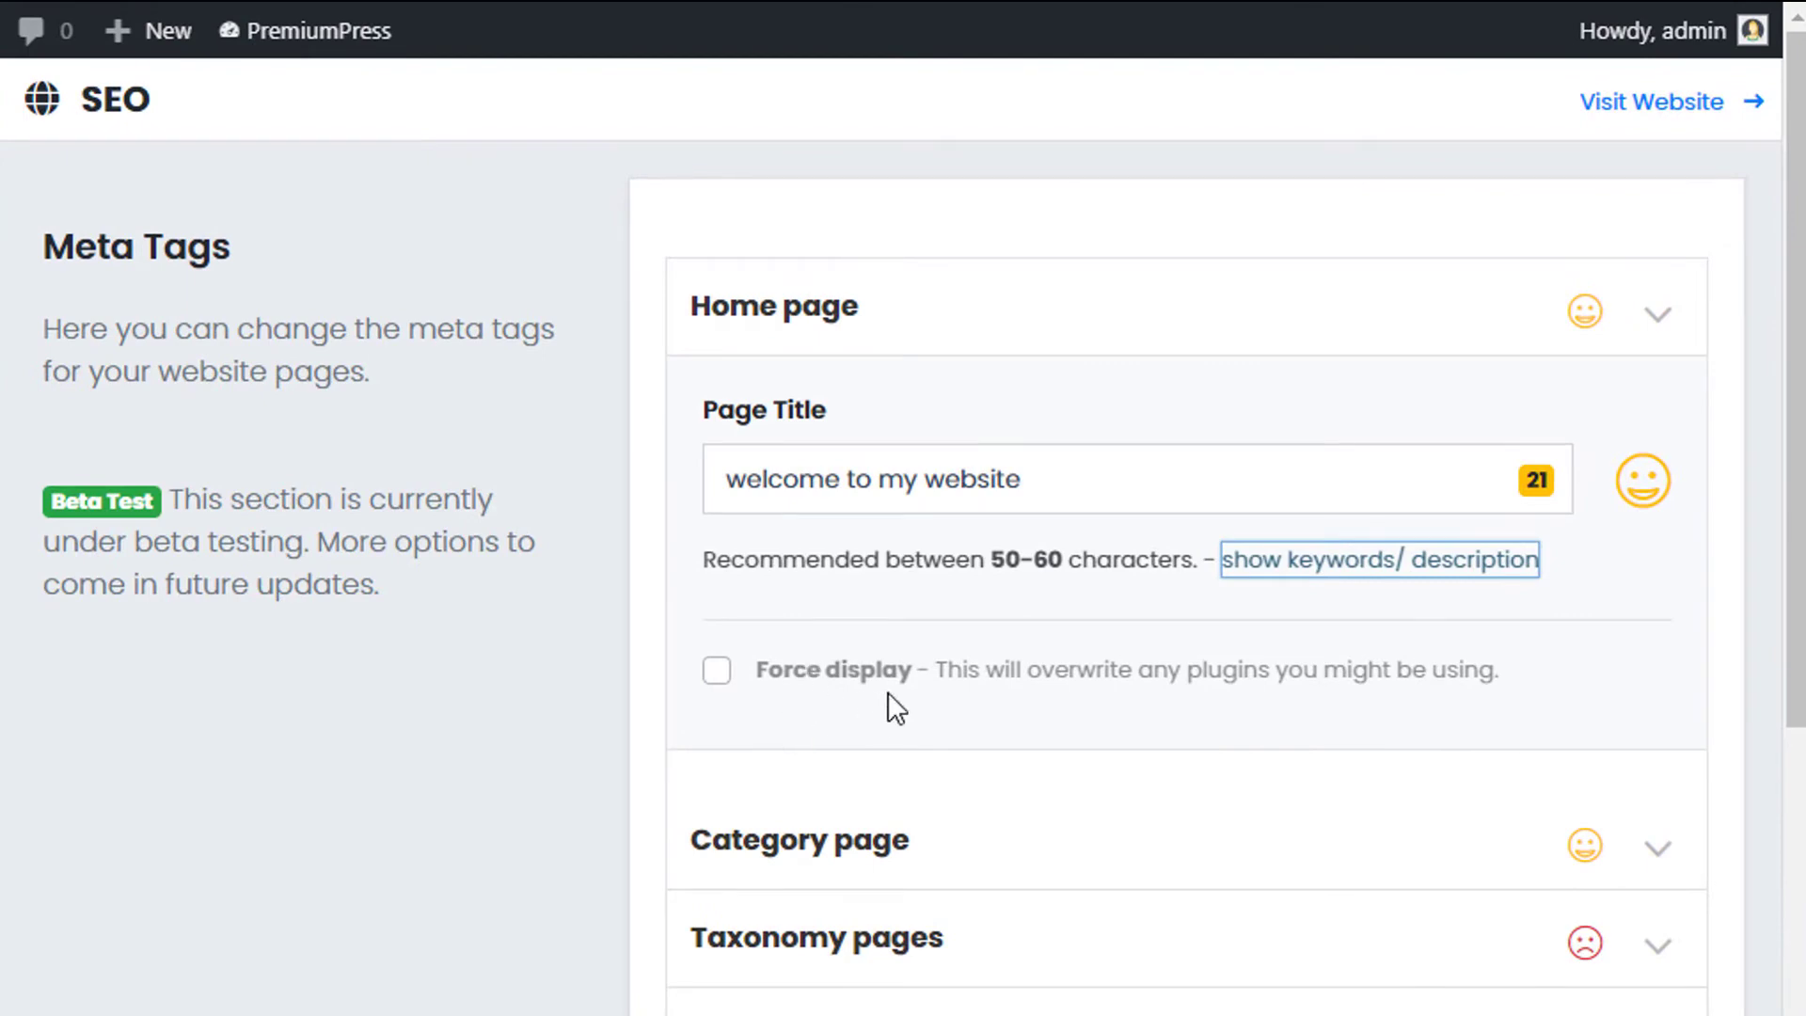
pyautogui.scroll(-5, 792, 775)
pyautogui.scroll(-4, 792, 775)
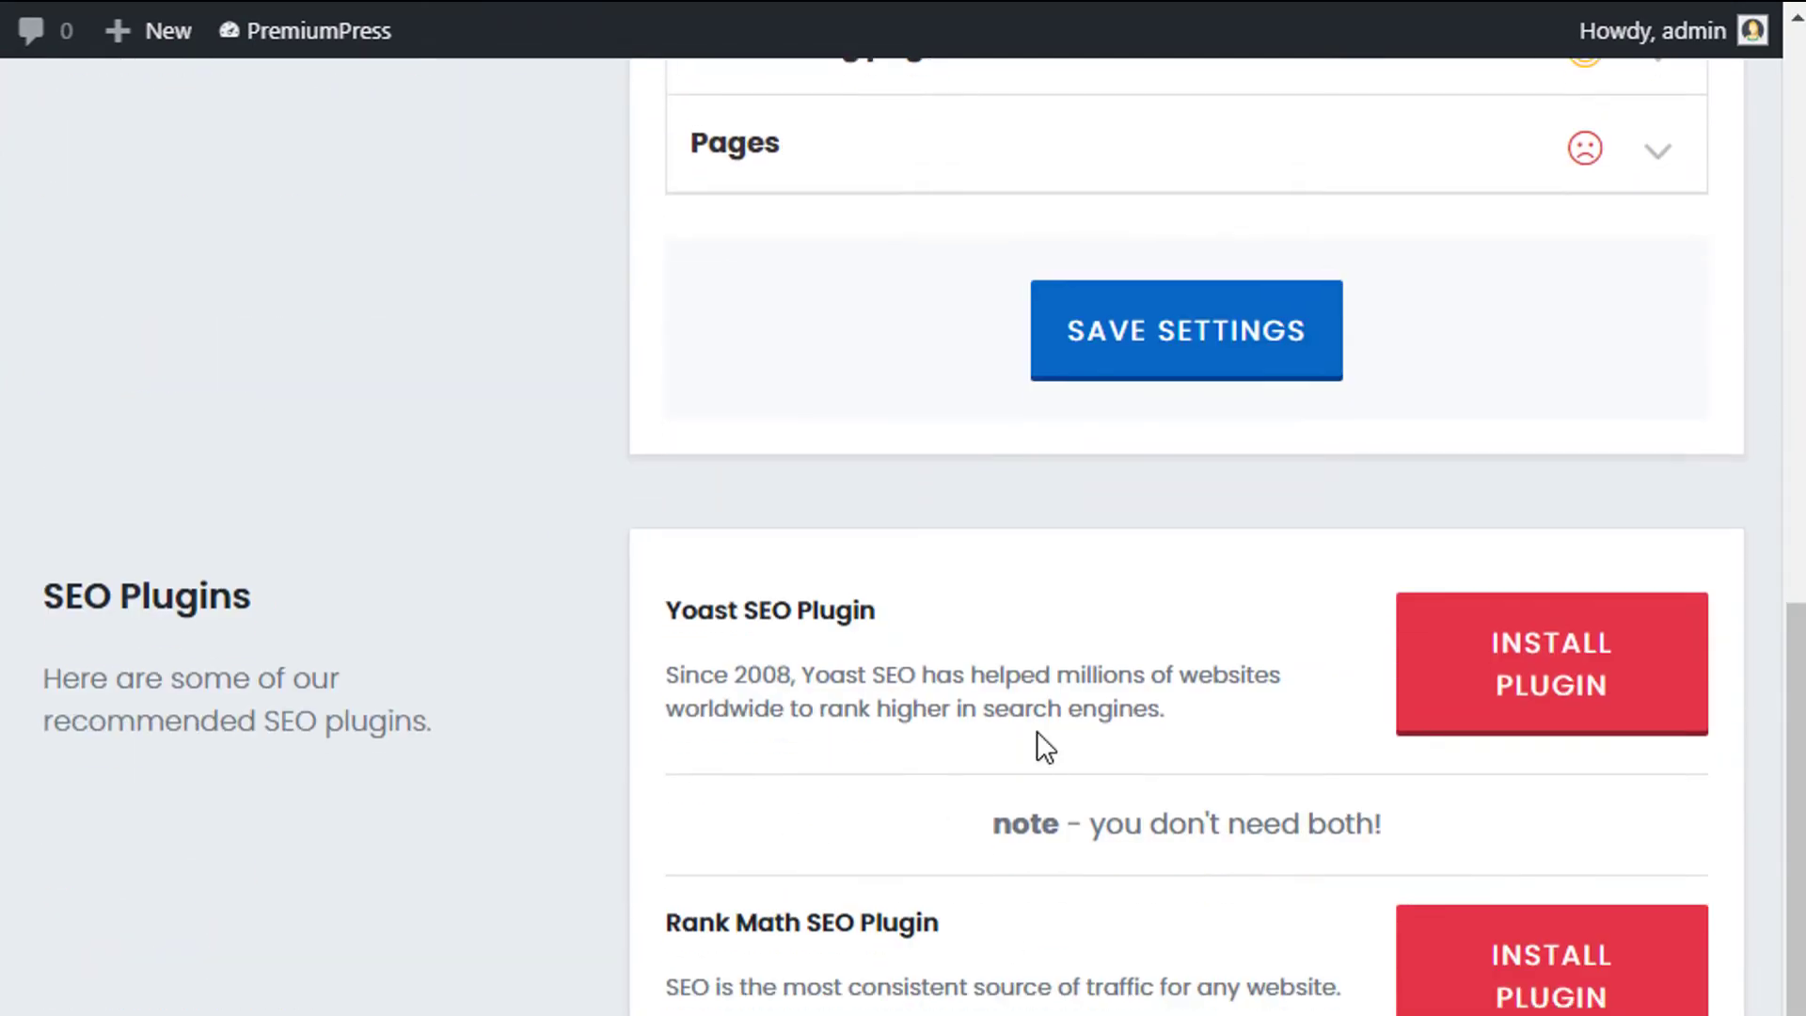
pyautogui.scroll(10, 1037, 731)
pyautogui.scroll(-10, 867, 715)
pyautogui.scroll(8, 991, 888)
pyautogui.scroll(3, 1063, 858)
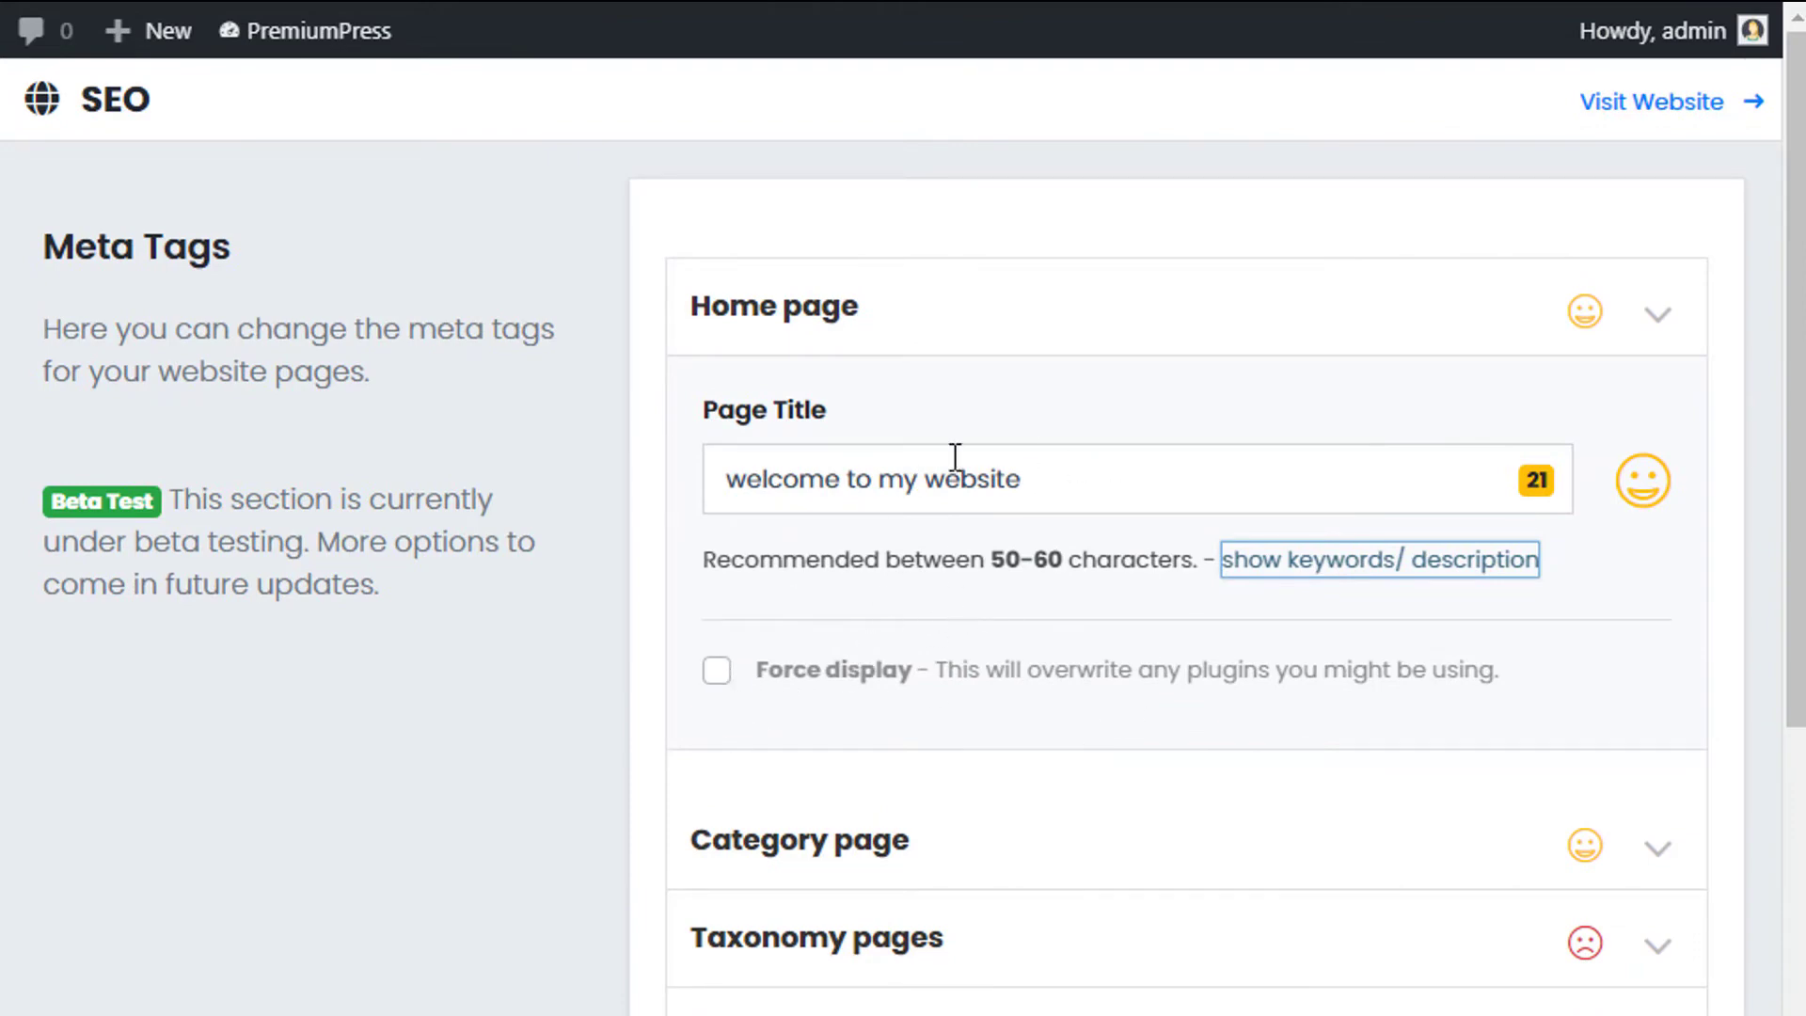
# Append '123' to the Home Page Title, then enter keywords 'testing 1,testing2' and 'this is a test description'
pyautogui.click(1071, 499)
pyautogui.write('123')
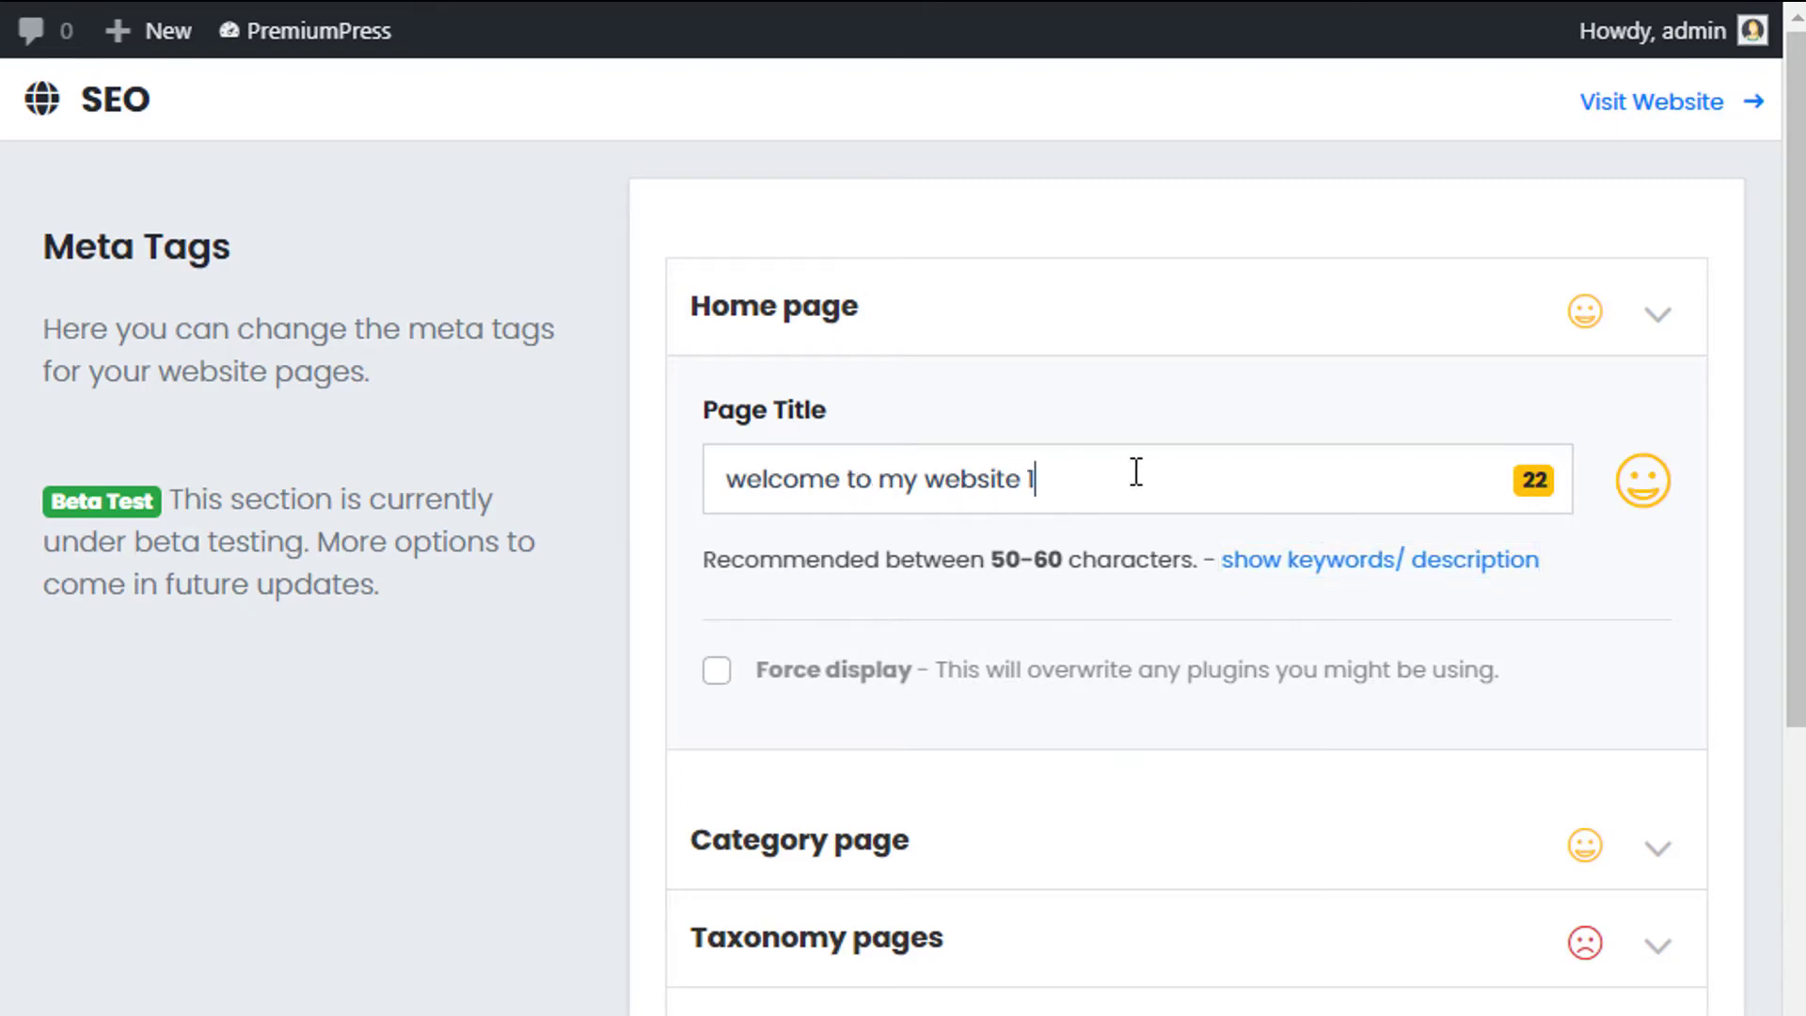
pyautogui.click(1339, 561)
pyautogui.click(917, 706)
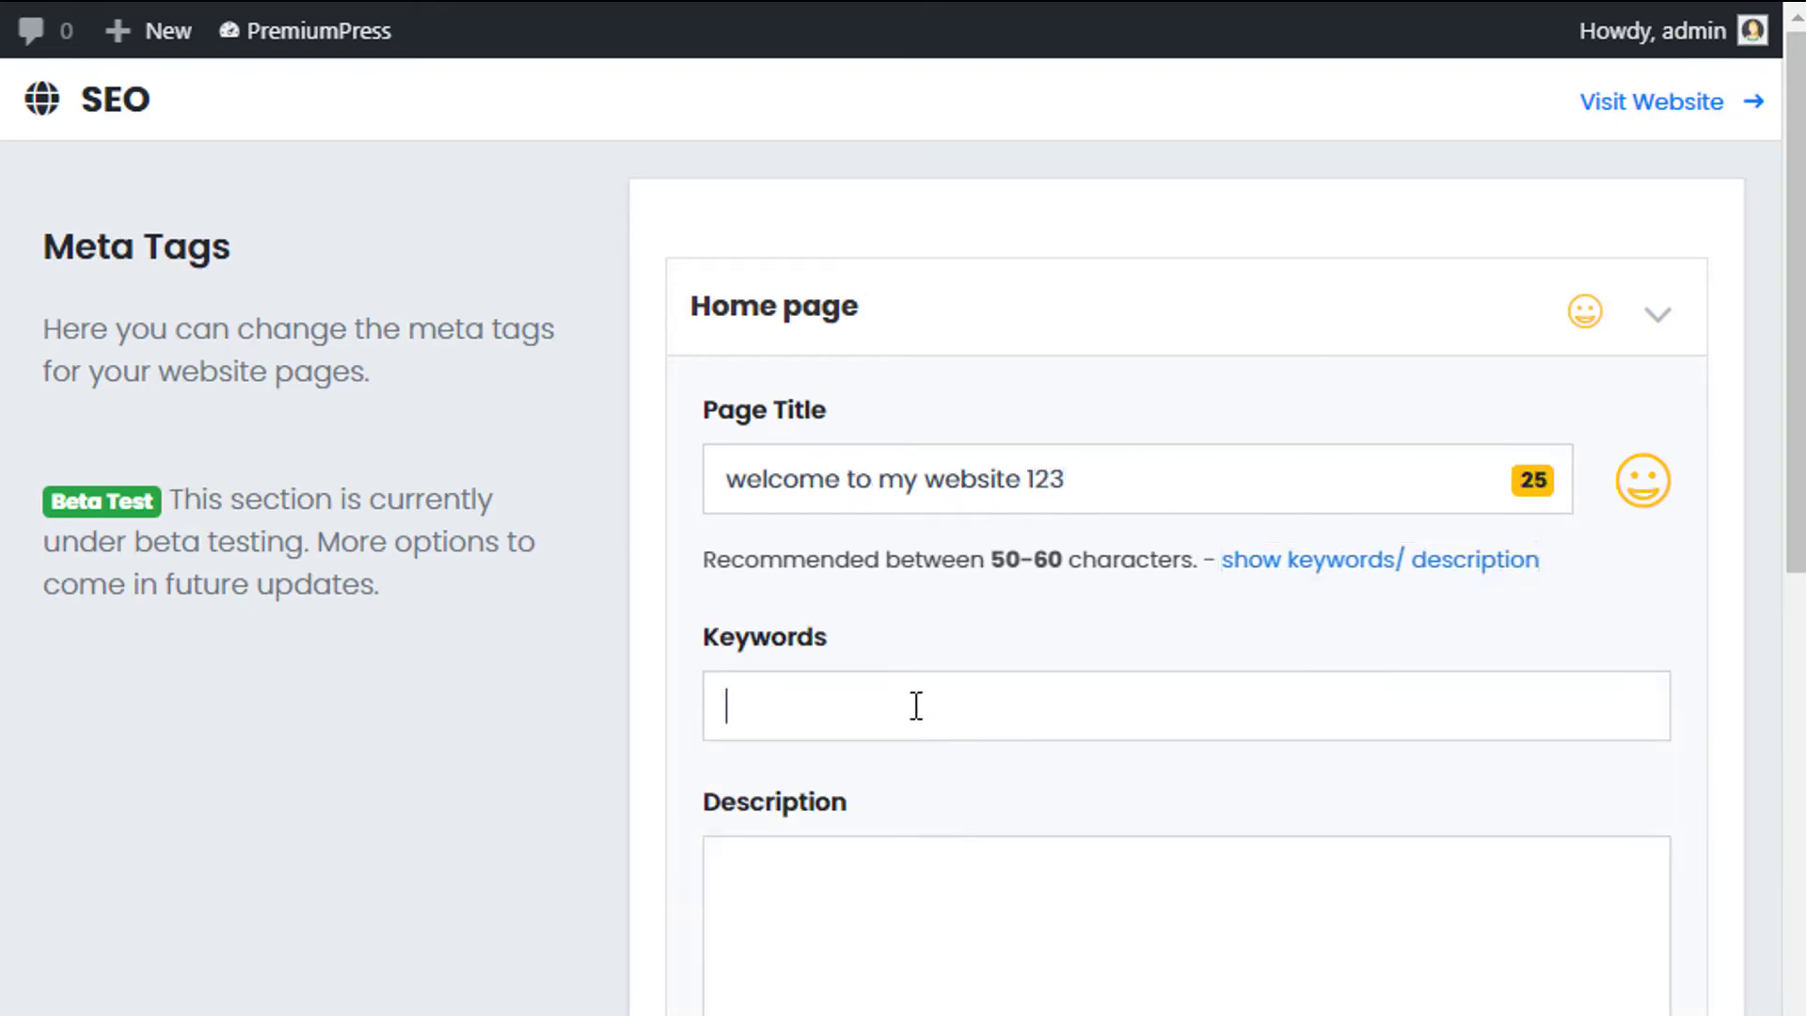
pyautogui.write('TESTN')
pyautogui.press('BackSpace')
pyautogui.hotkey('ctrl', 'a')
pyautogui.write('testing 1,testing')
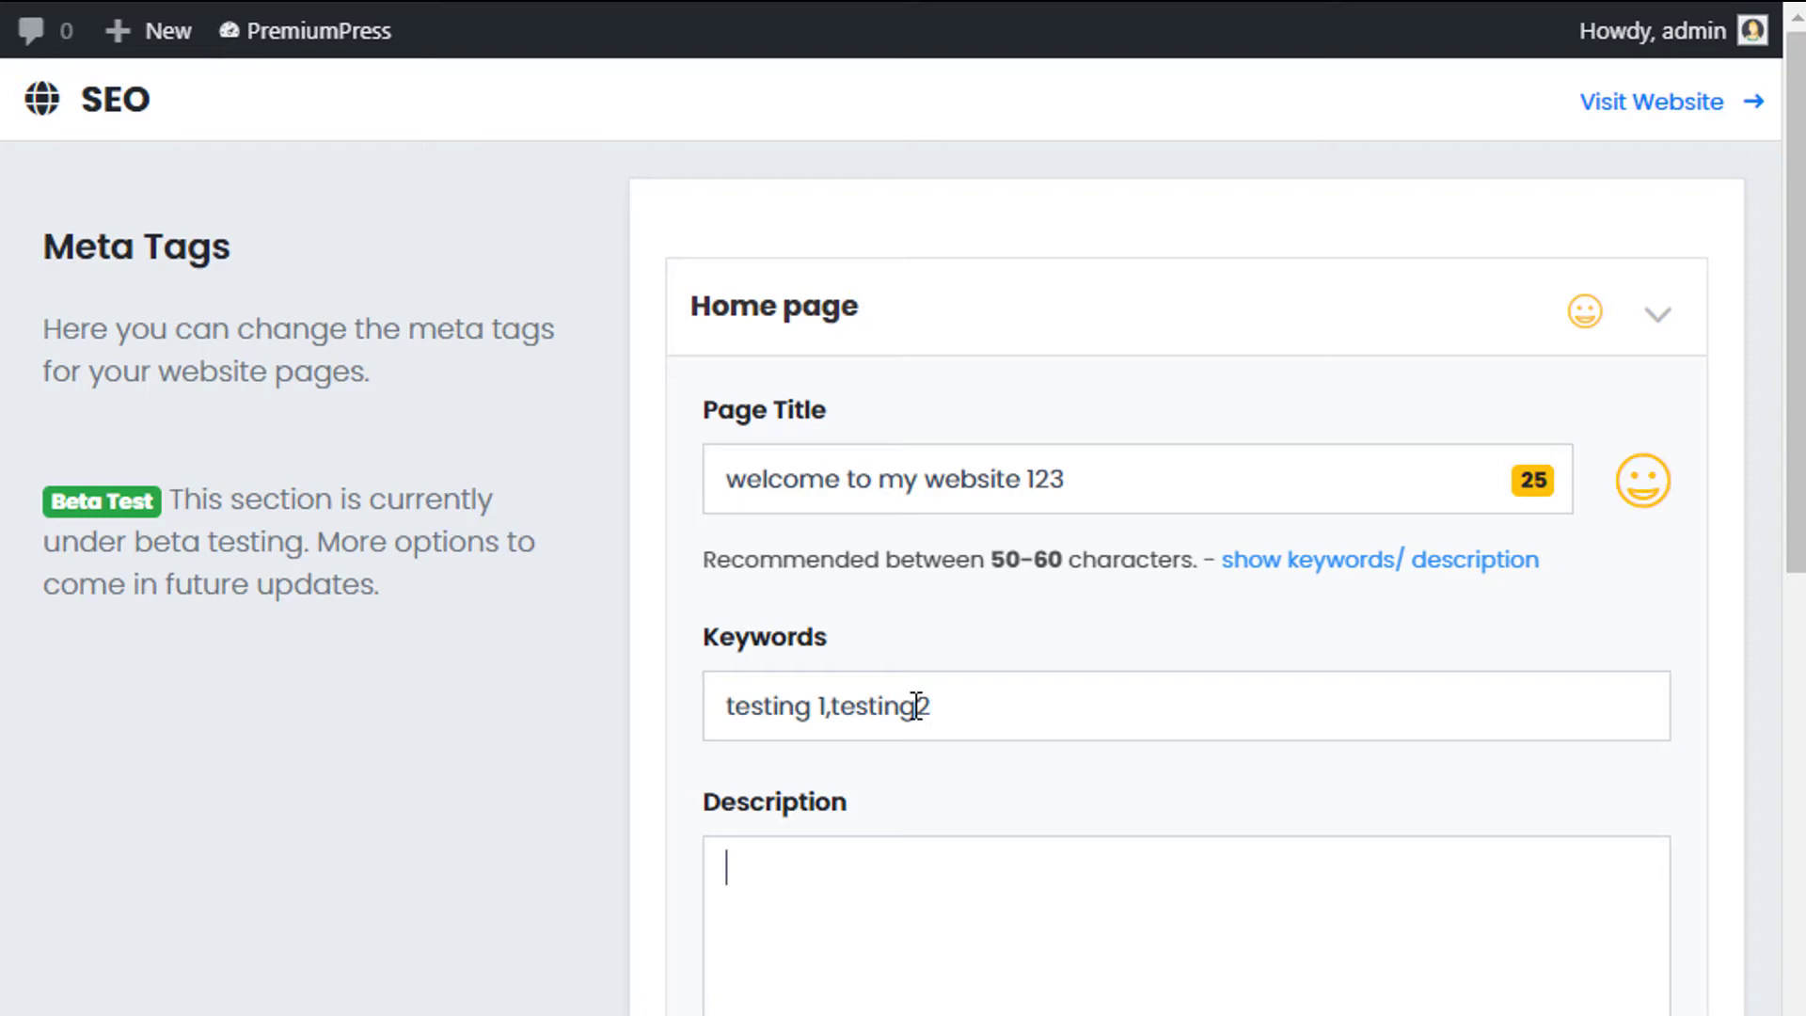
pyautogui.write('this is a test descri')
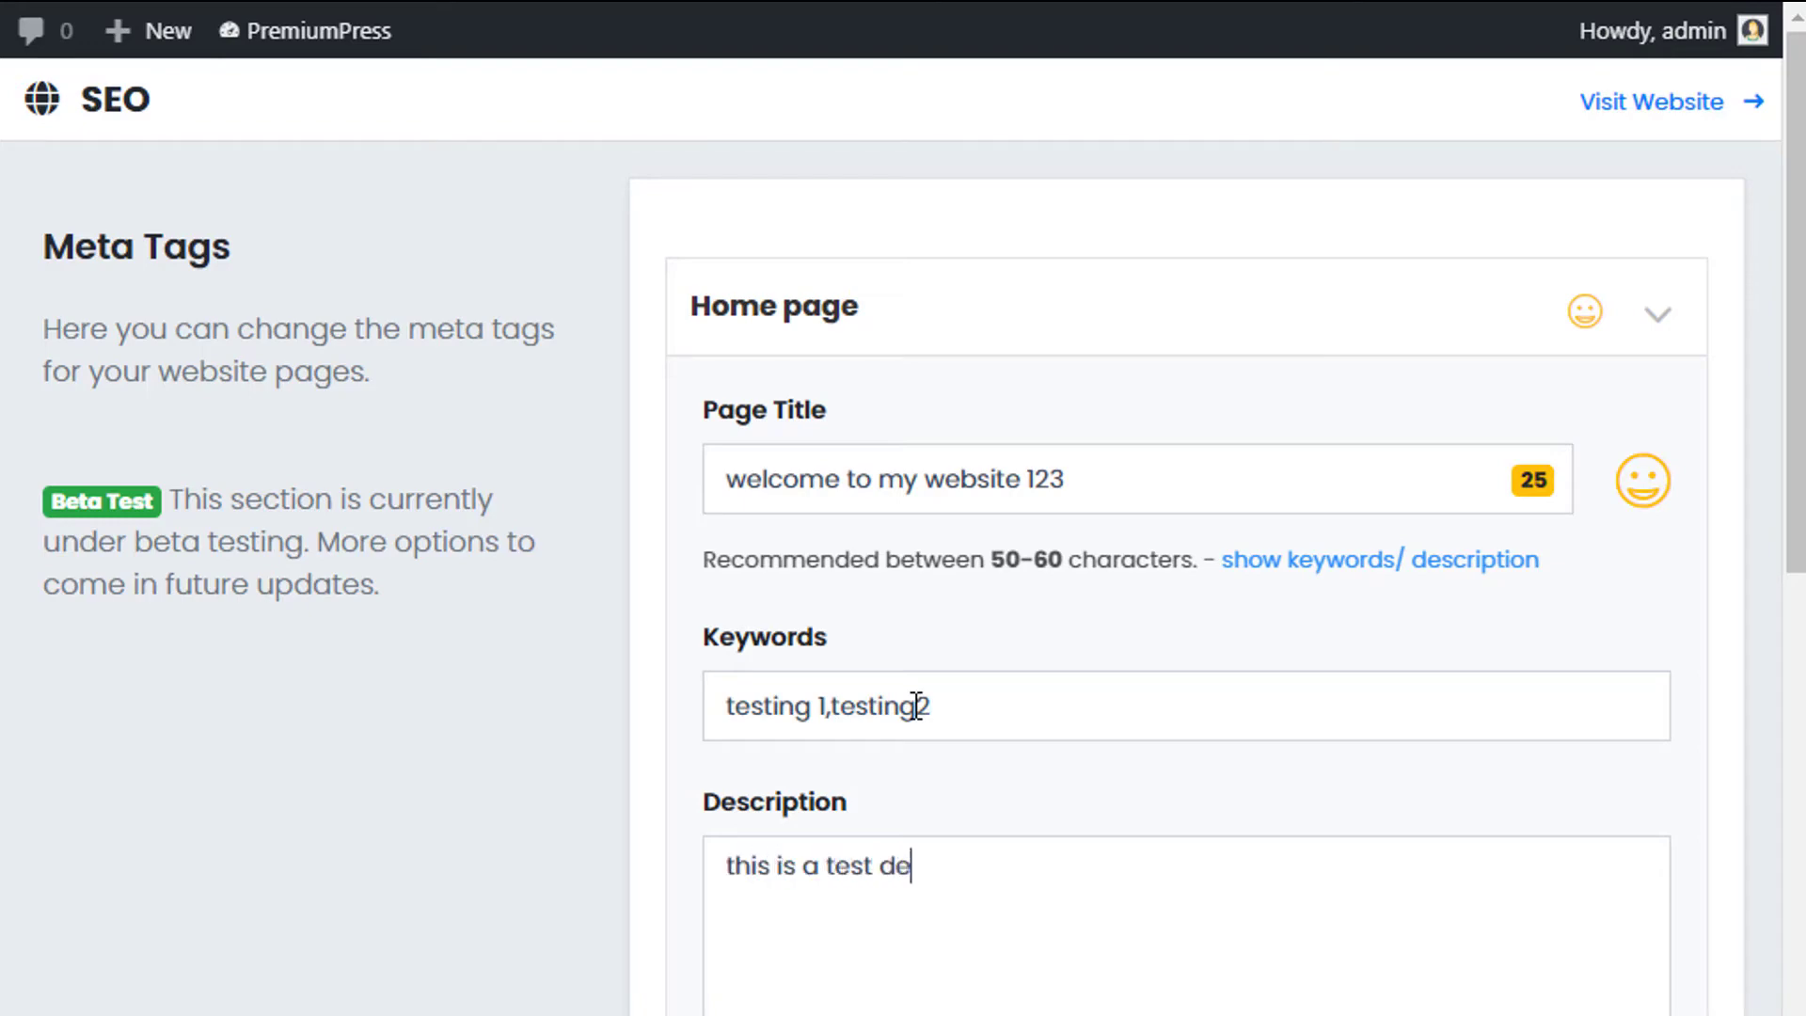
pyautogui.write('ptio')
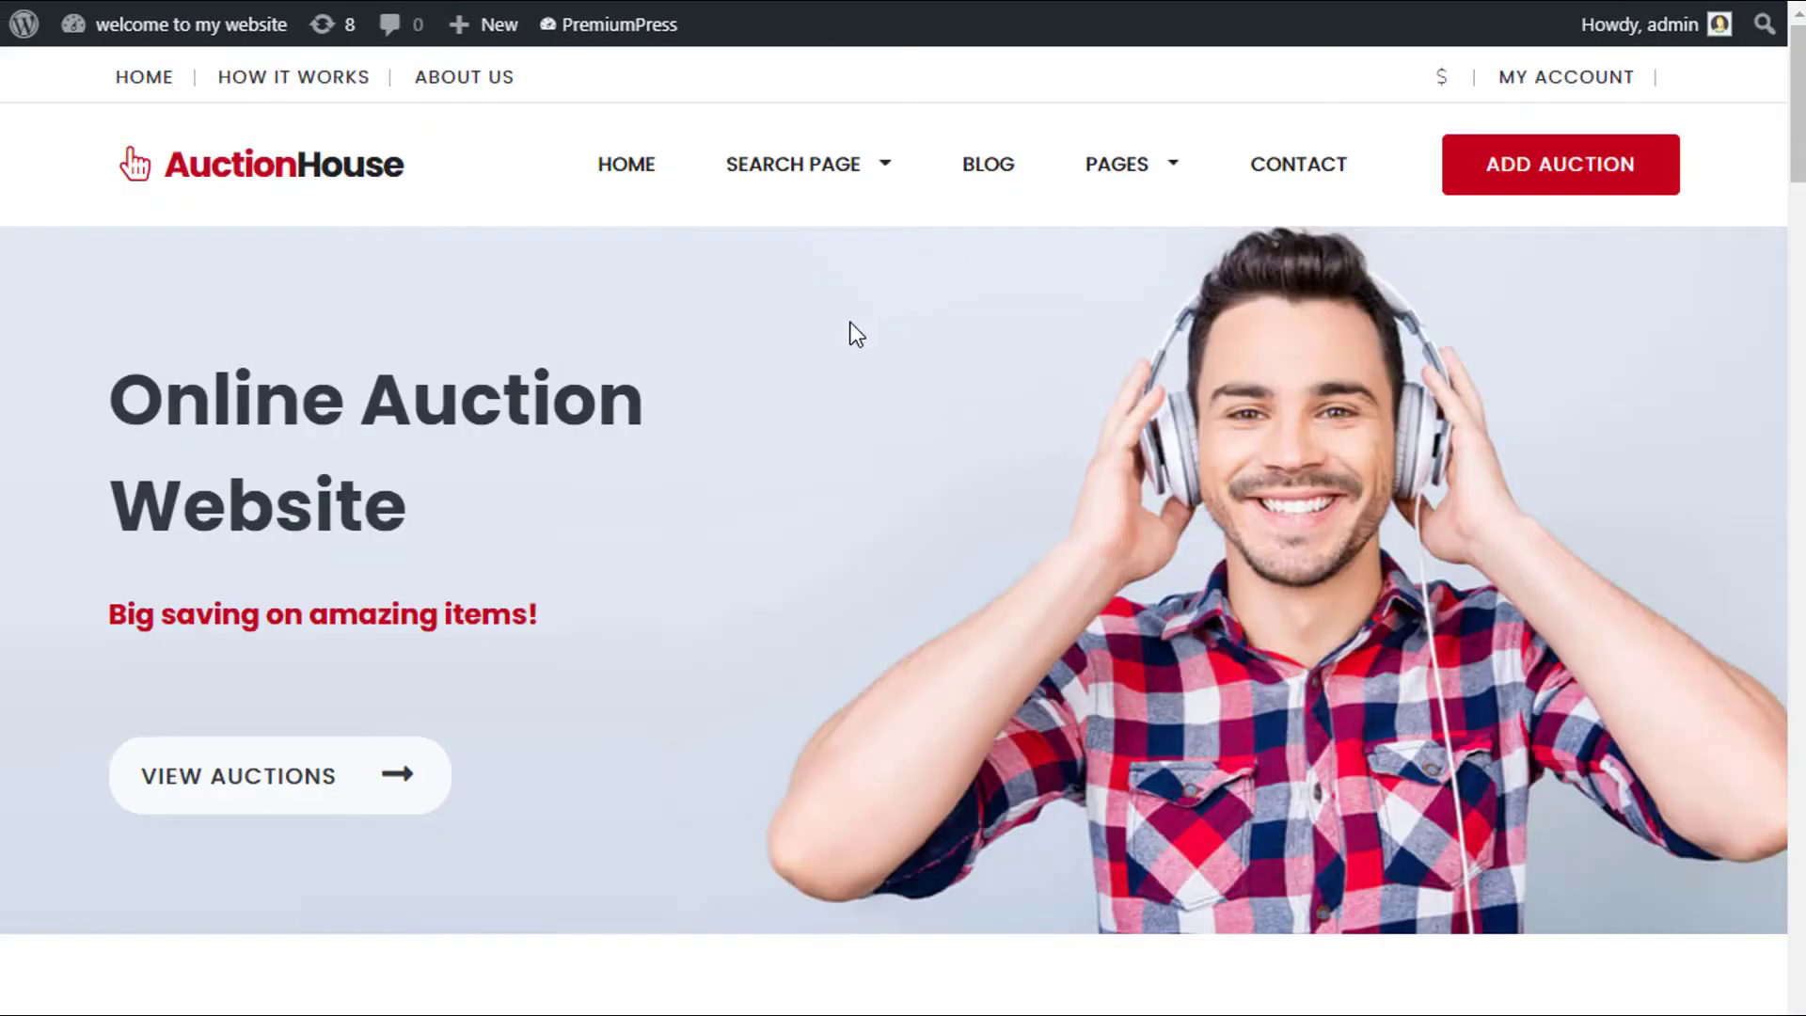
# Reload the home page and view its source to look for the keywords and description tags
pyautogui.press('F5')
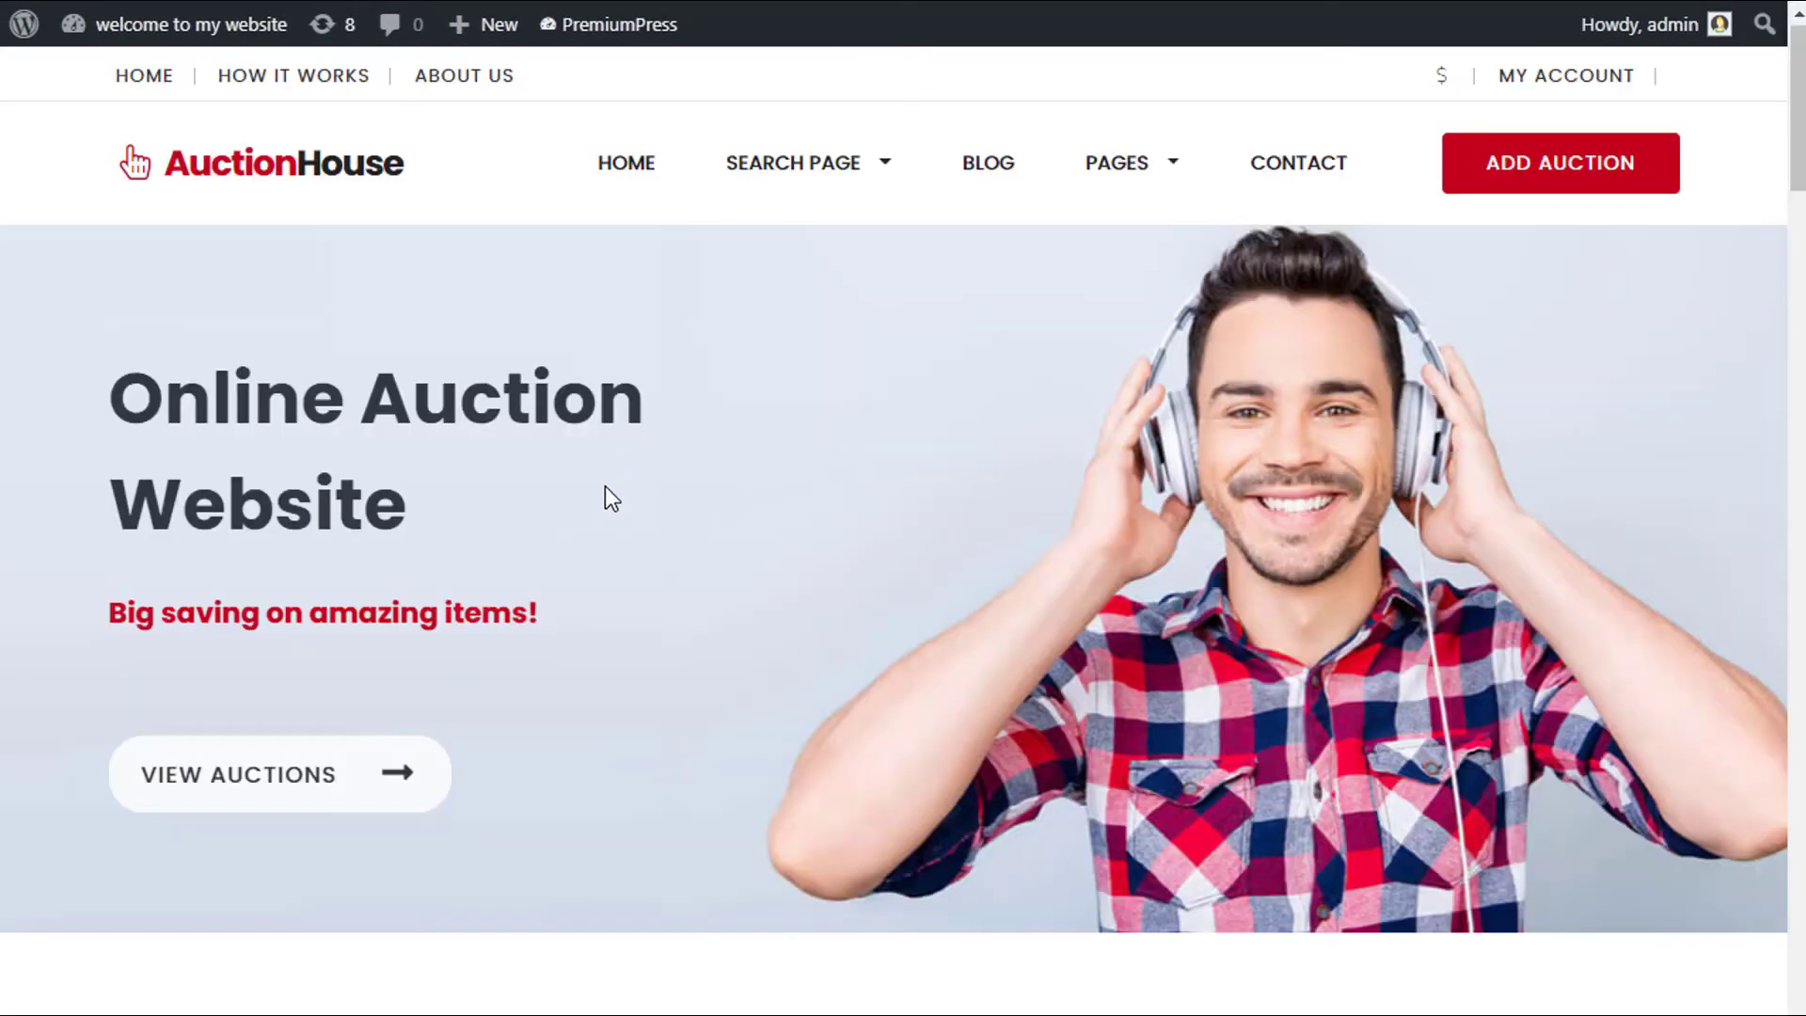
pyautogui.rightClick(600, 498)
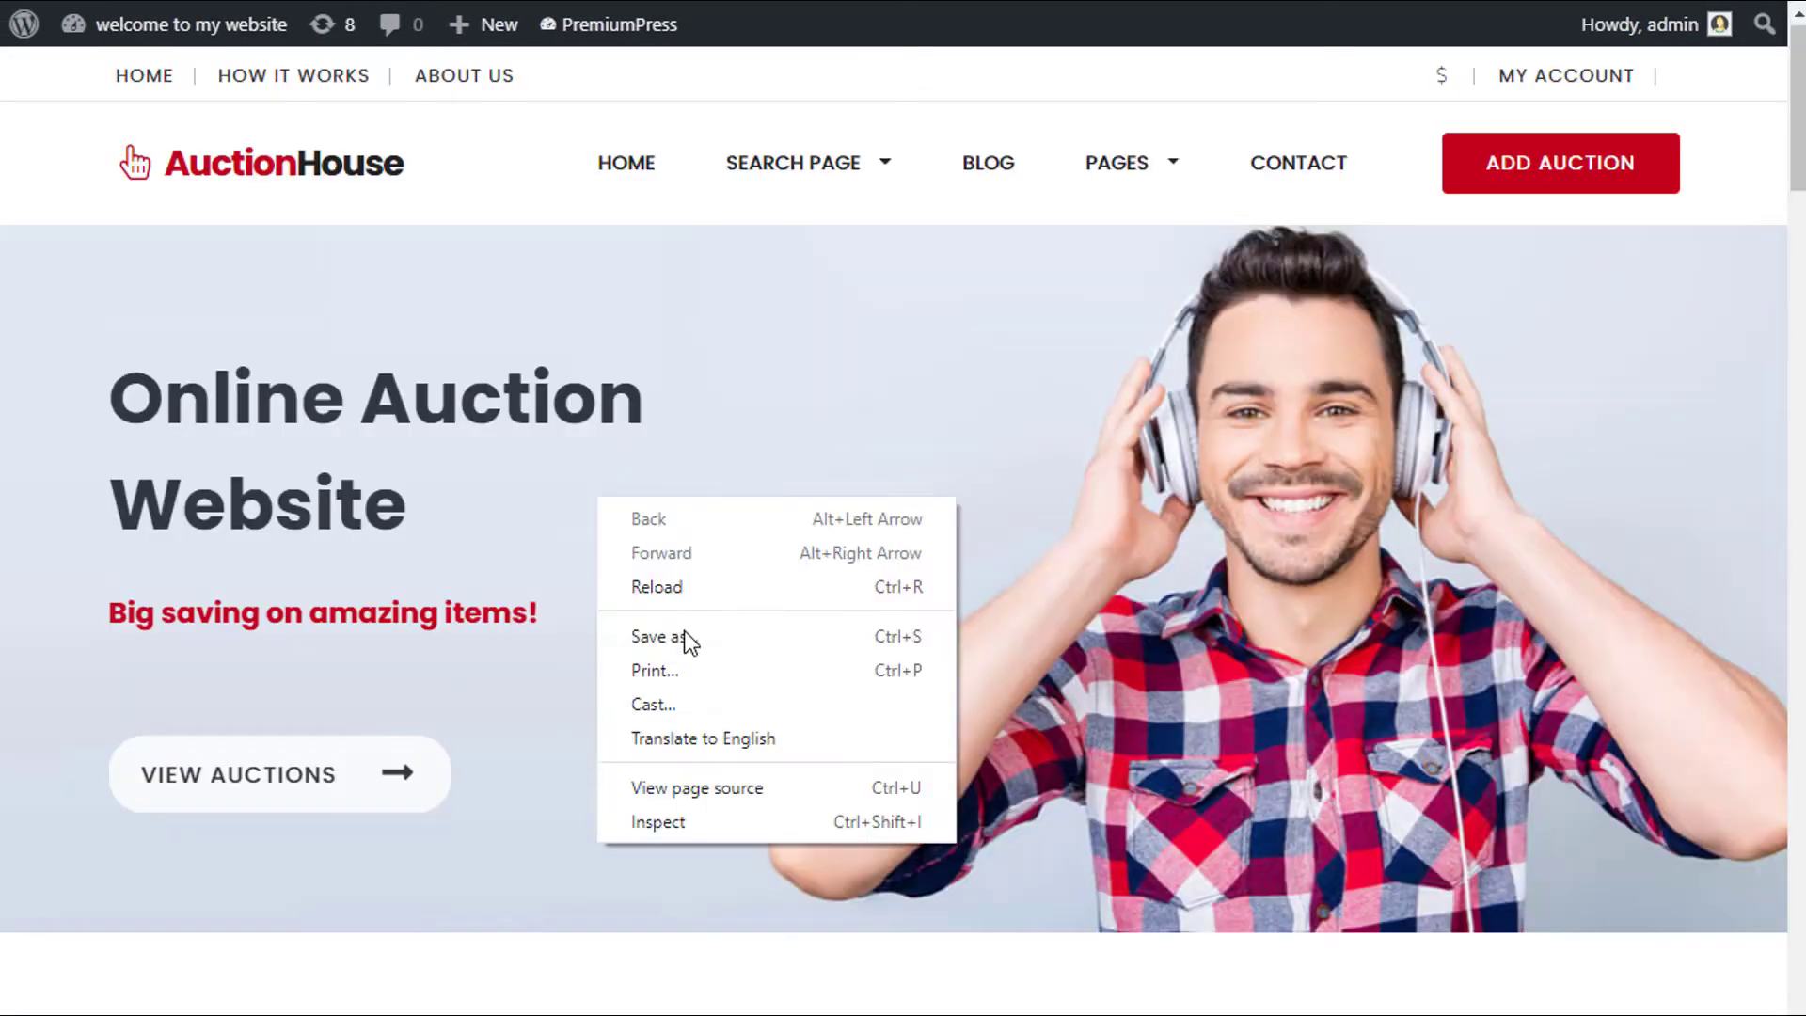
pyautogui.click(762, 790)
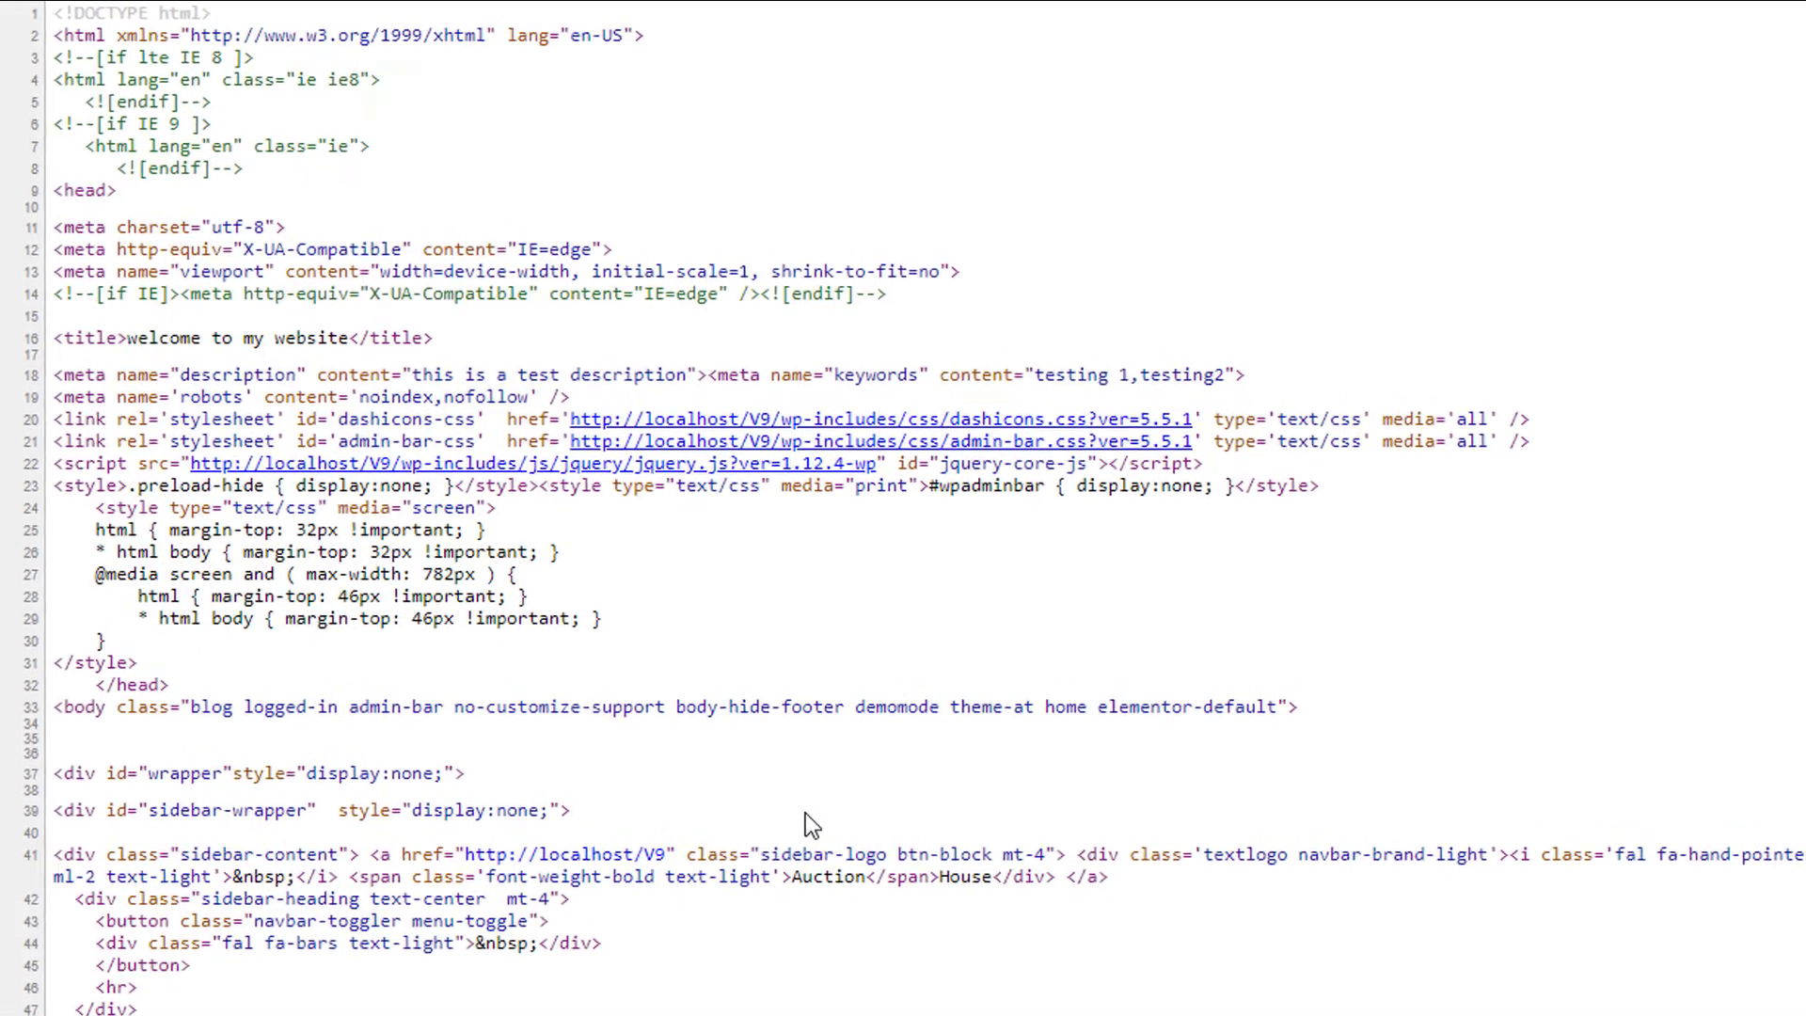
pyautogui.press('F5')
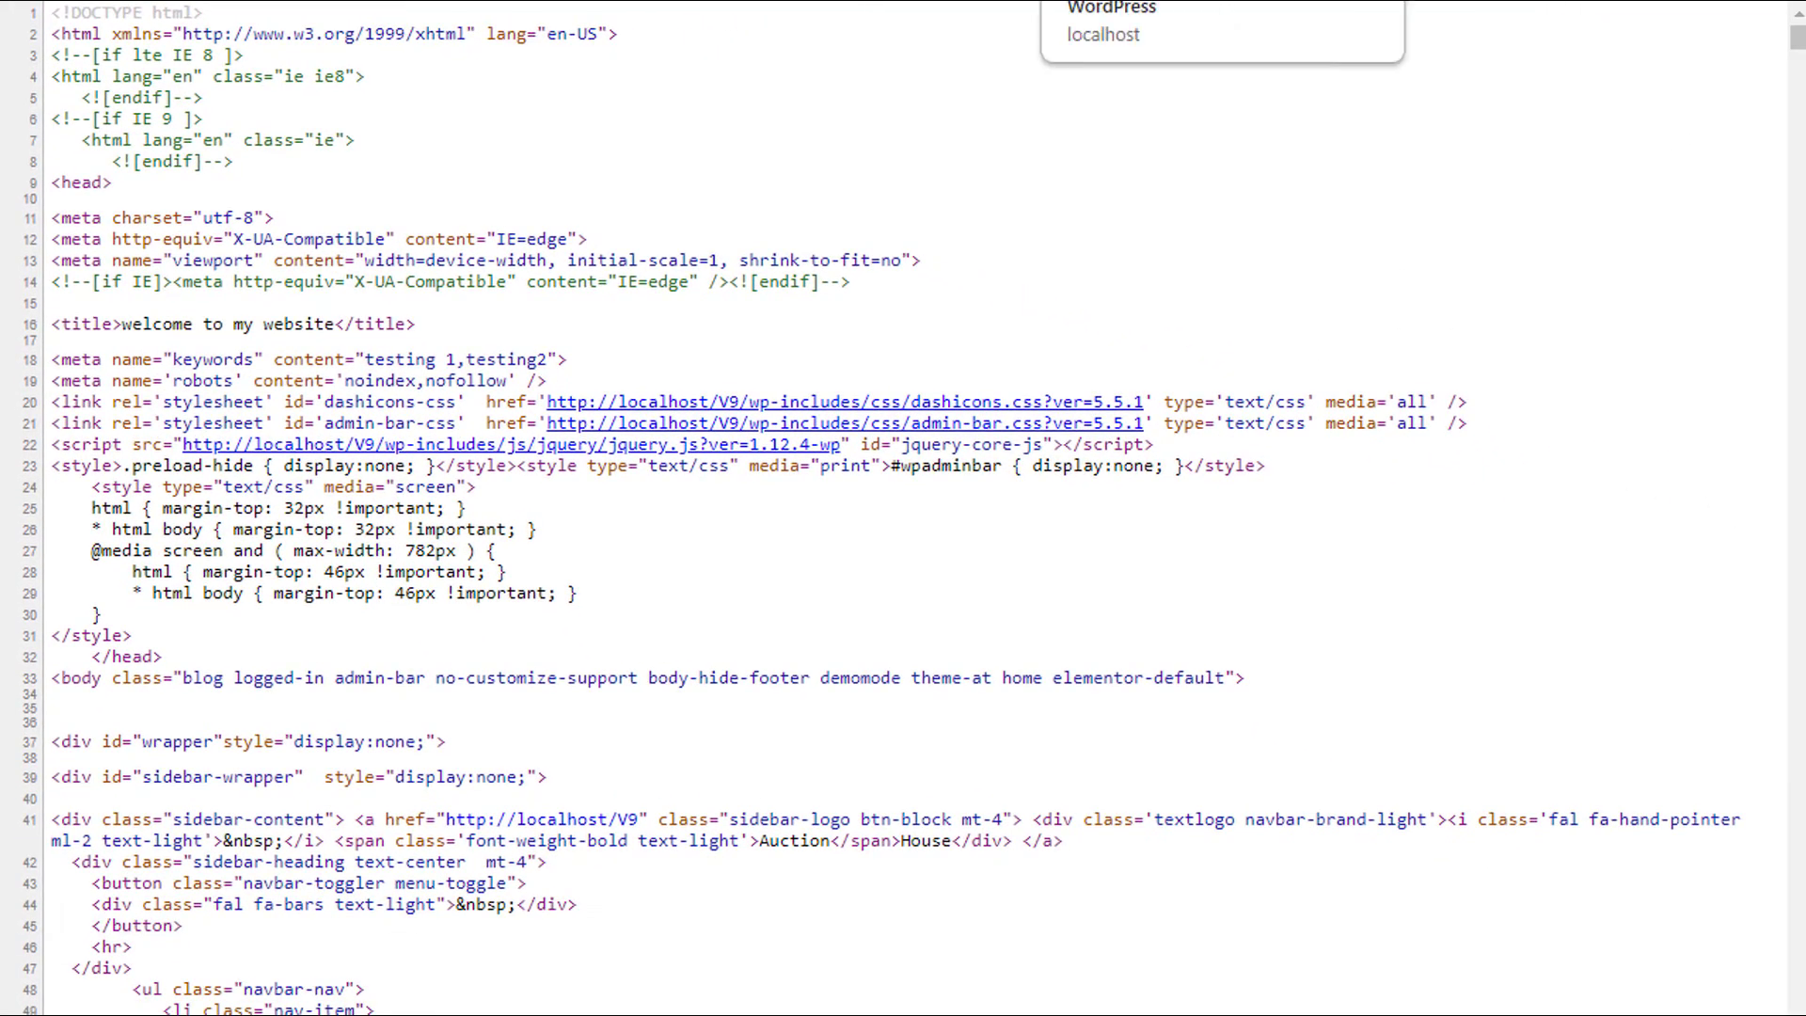
pyautogui.click(1129, 2)
# Tick Force display under the Home page description and click SAVE SETTINGS
pyautogui.scroll(-3, 1012, 666)
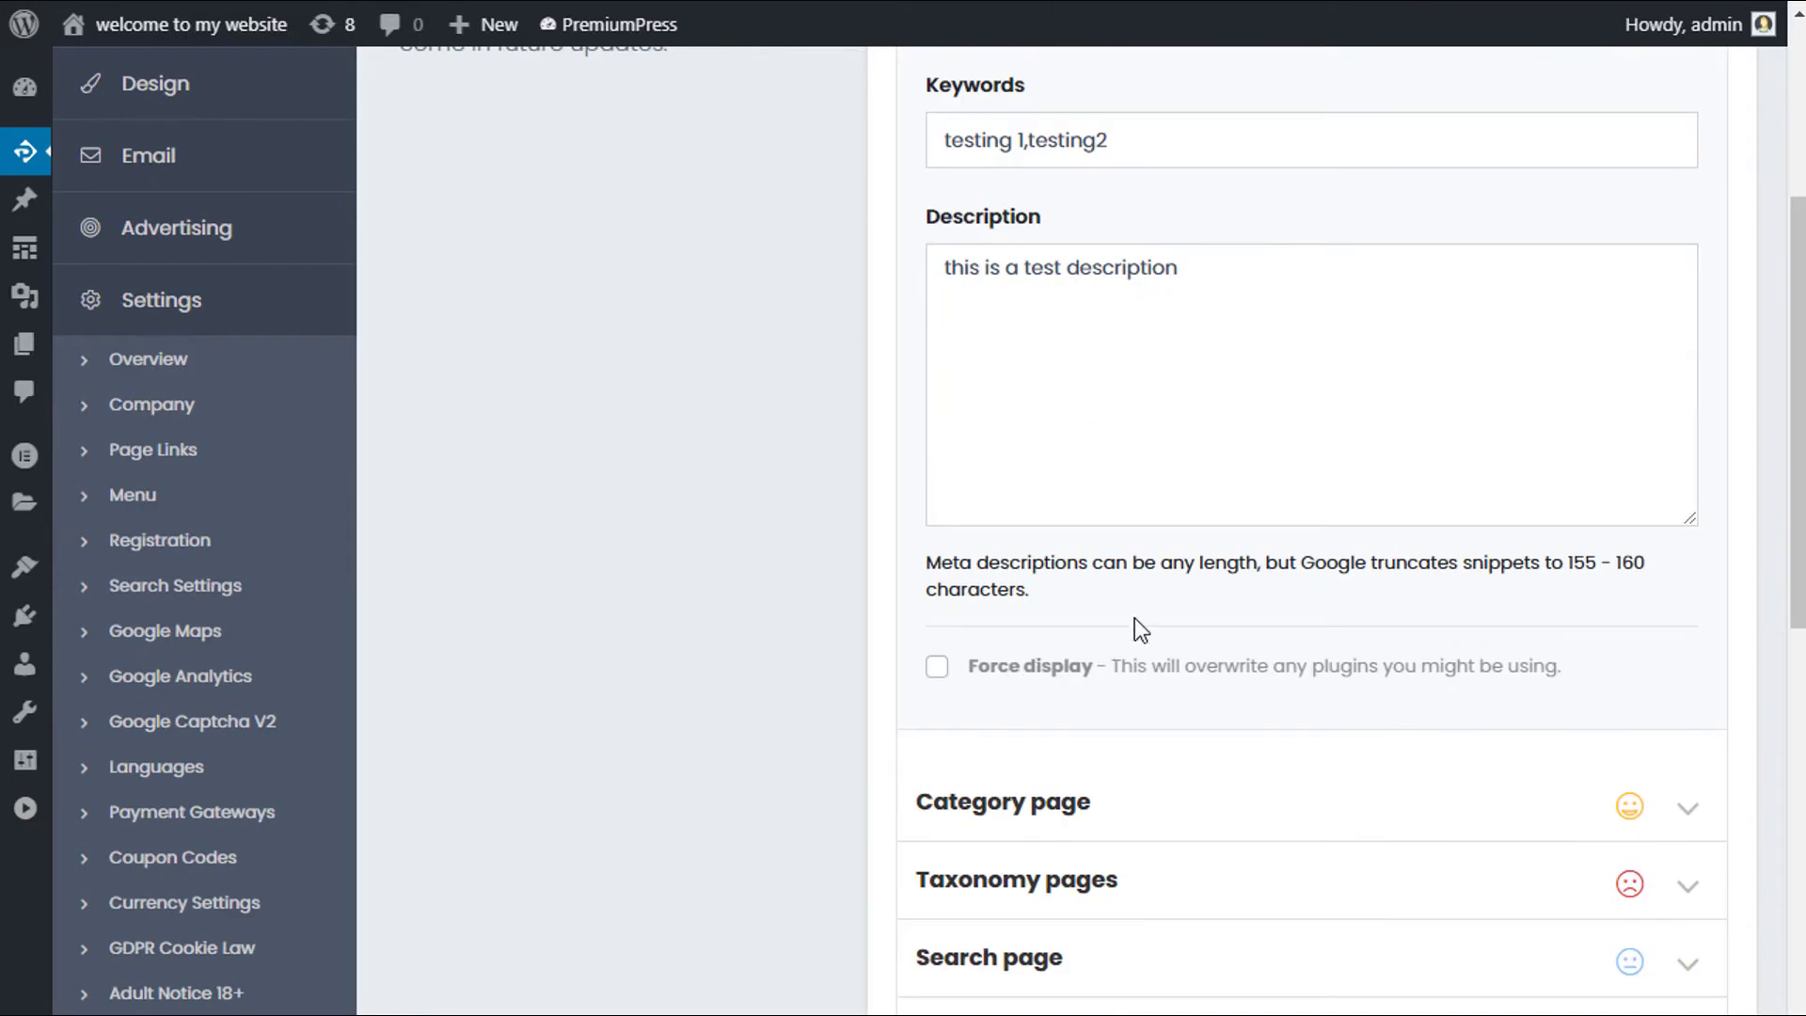
pyautogui.scroll(-2, 1134, 618)
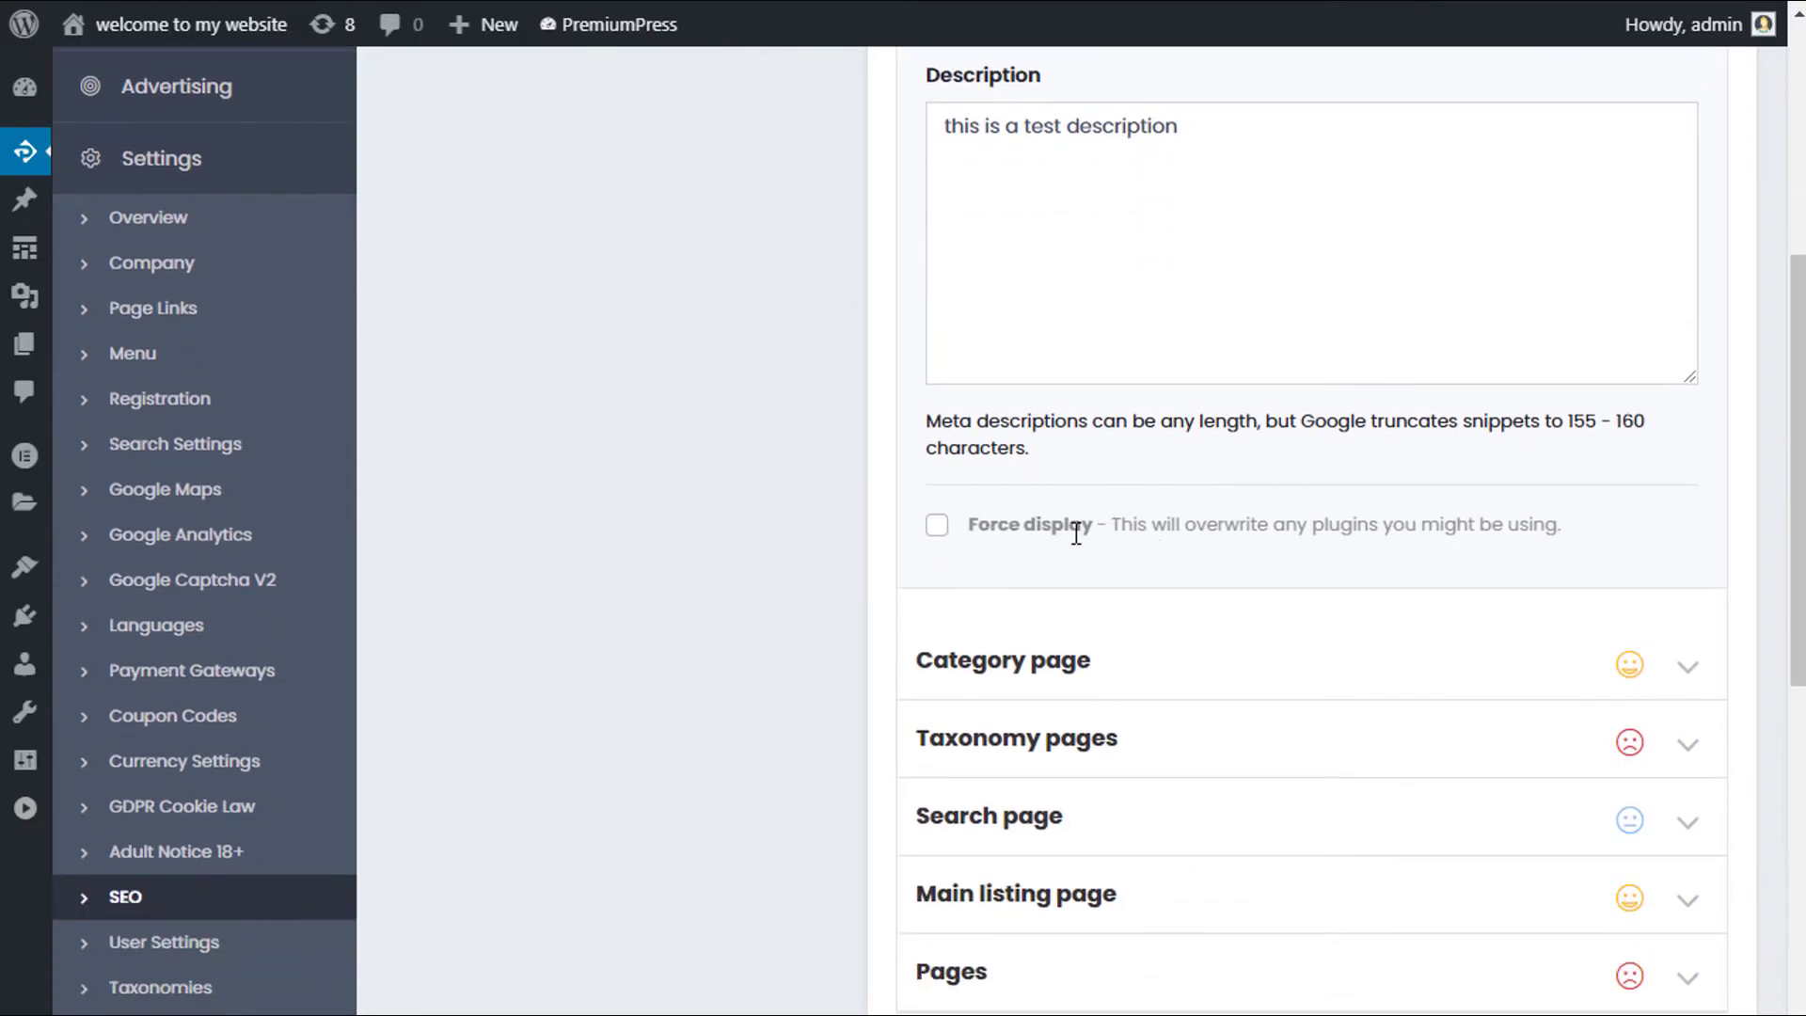
pyautogui.click(937, 525)
pyautogui.scroll(-10, 1129, 489)
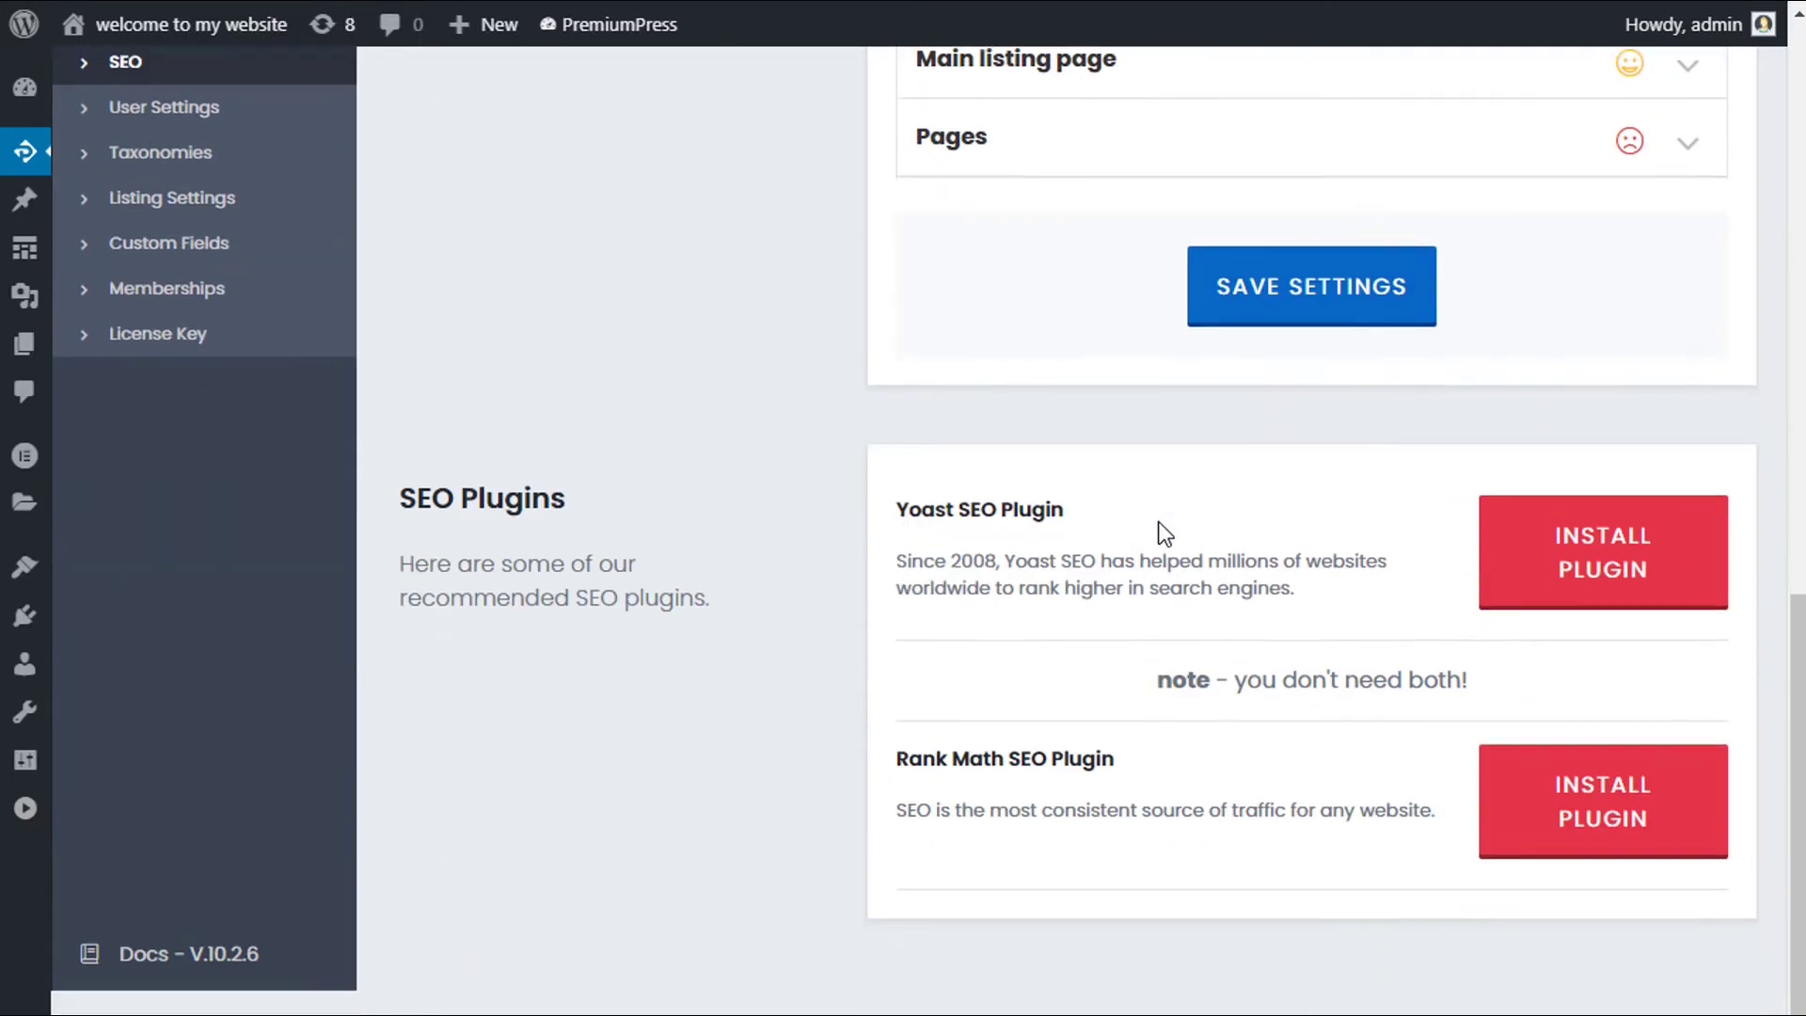
pyautogui.click(1334, 301)
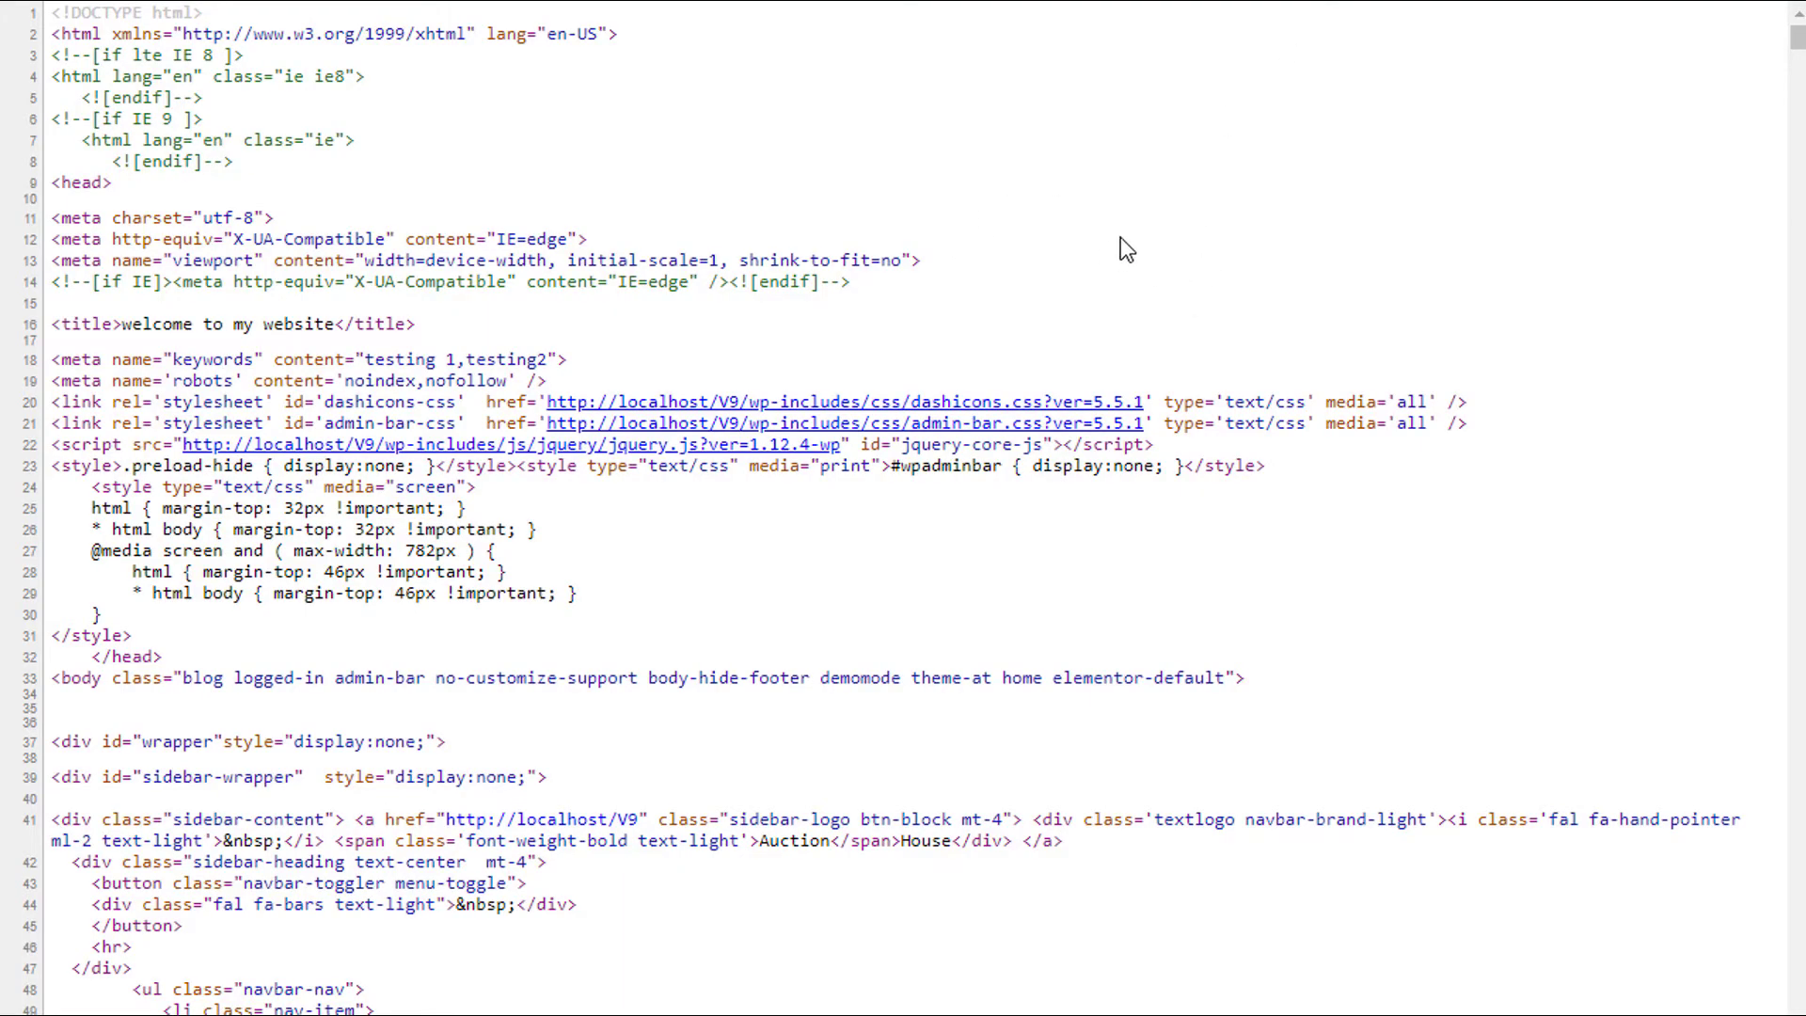
# Refresh the source and check the title 'welcome to my website 123' and line 18's meta tags
pyautogui.press('F5')
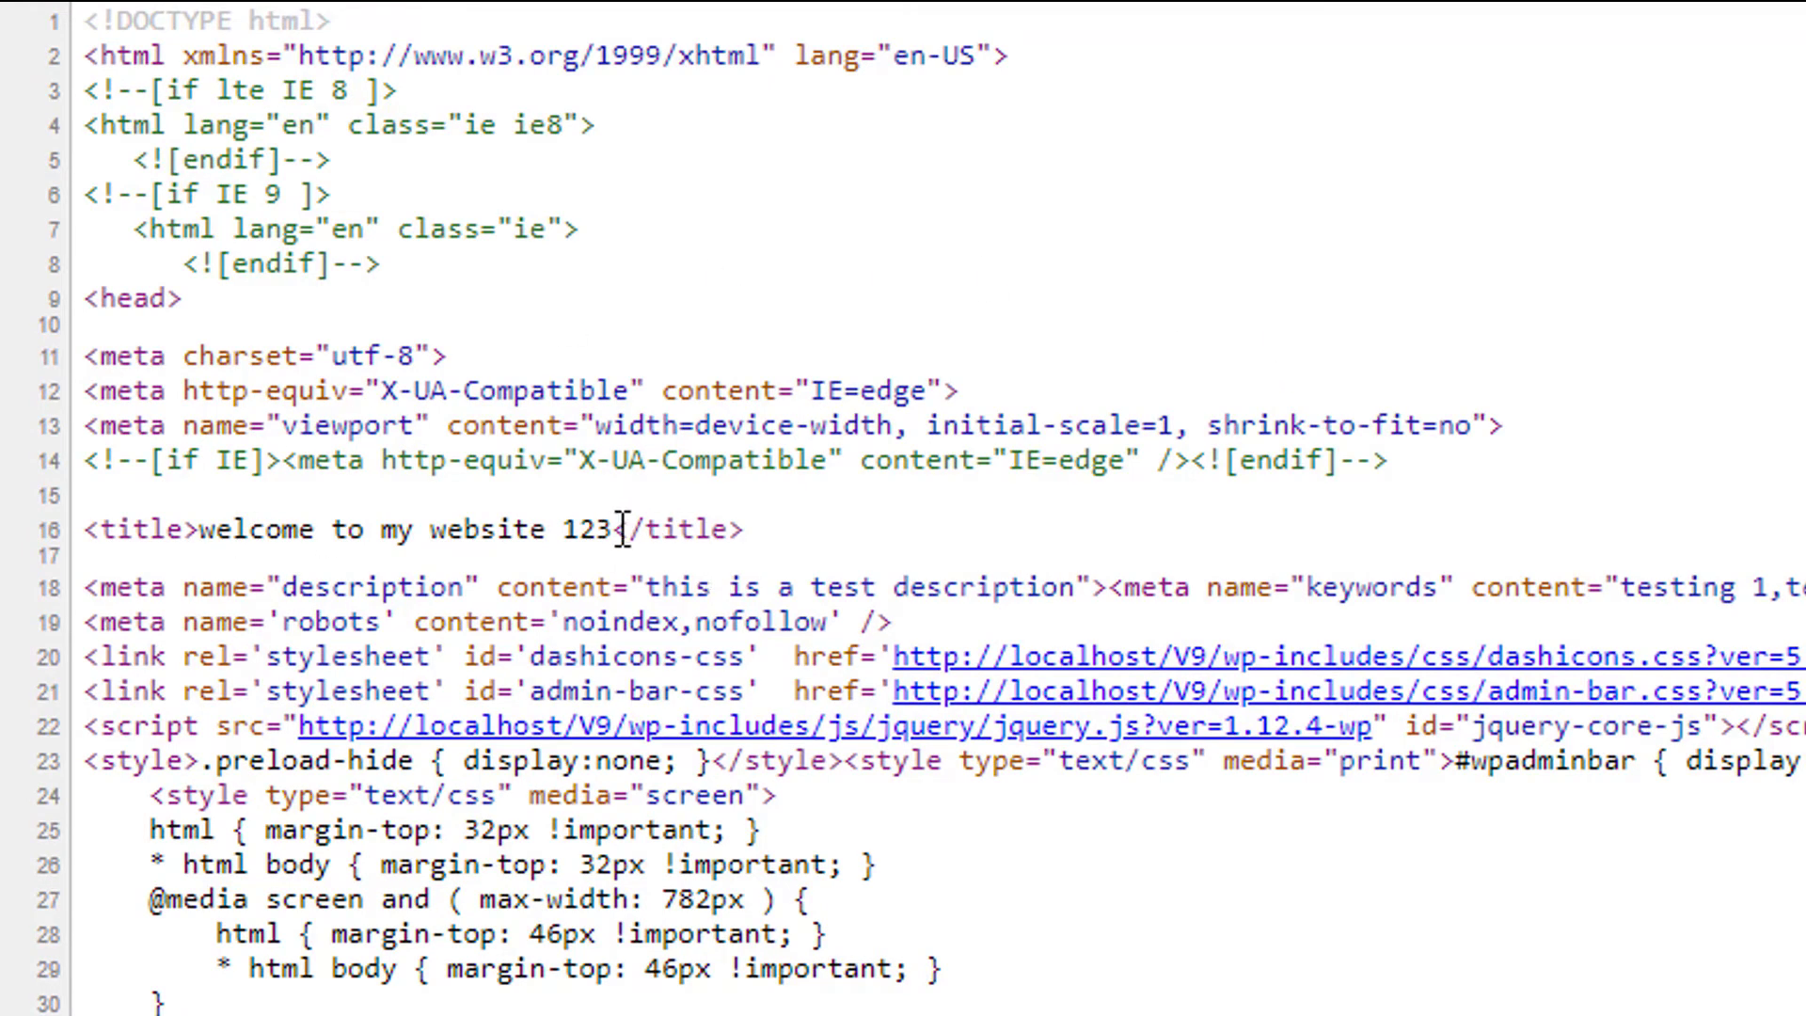
pyautogui.moveTo(614, 529); pyautogui.dragTo(84, 528)
pyautogui.click(1253, 576)
pyautogui.tripleClick(1741, 593)
pyautogui.click(1069, 552)
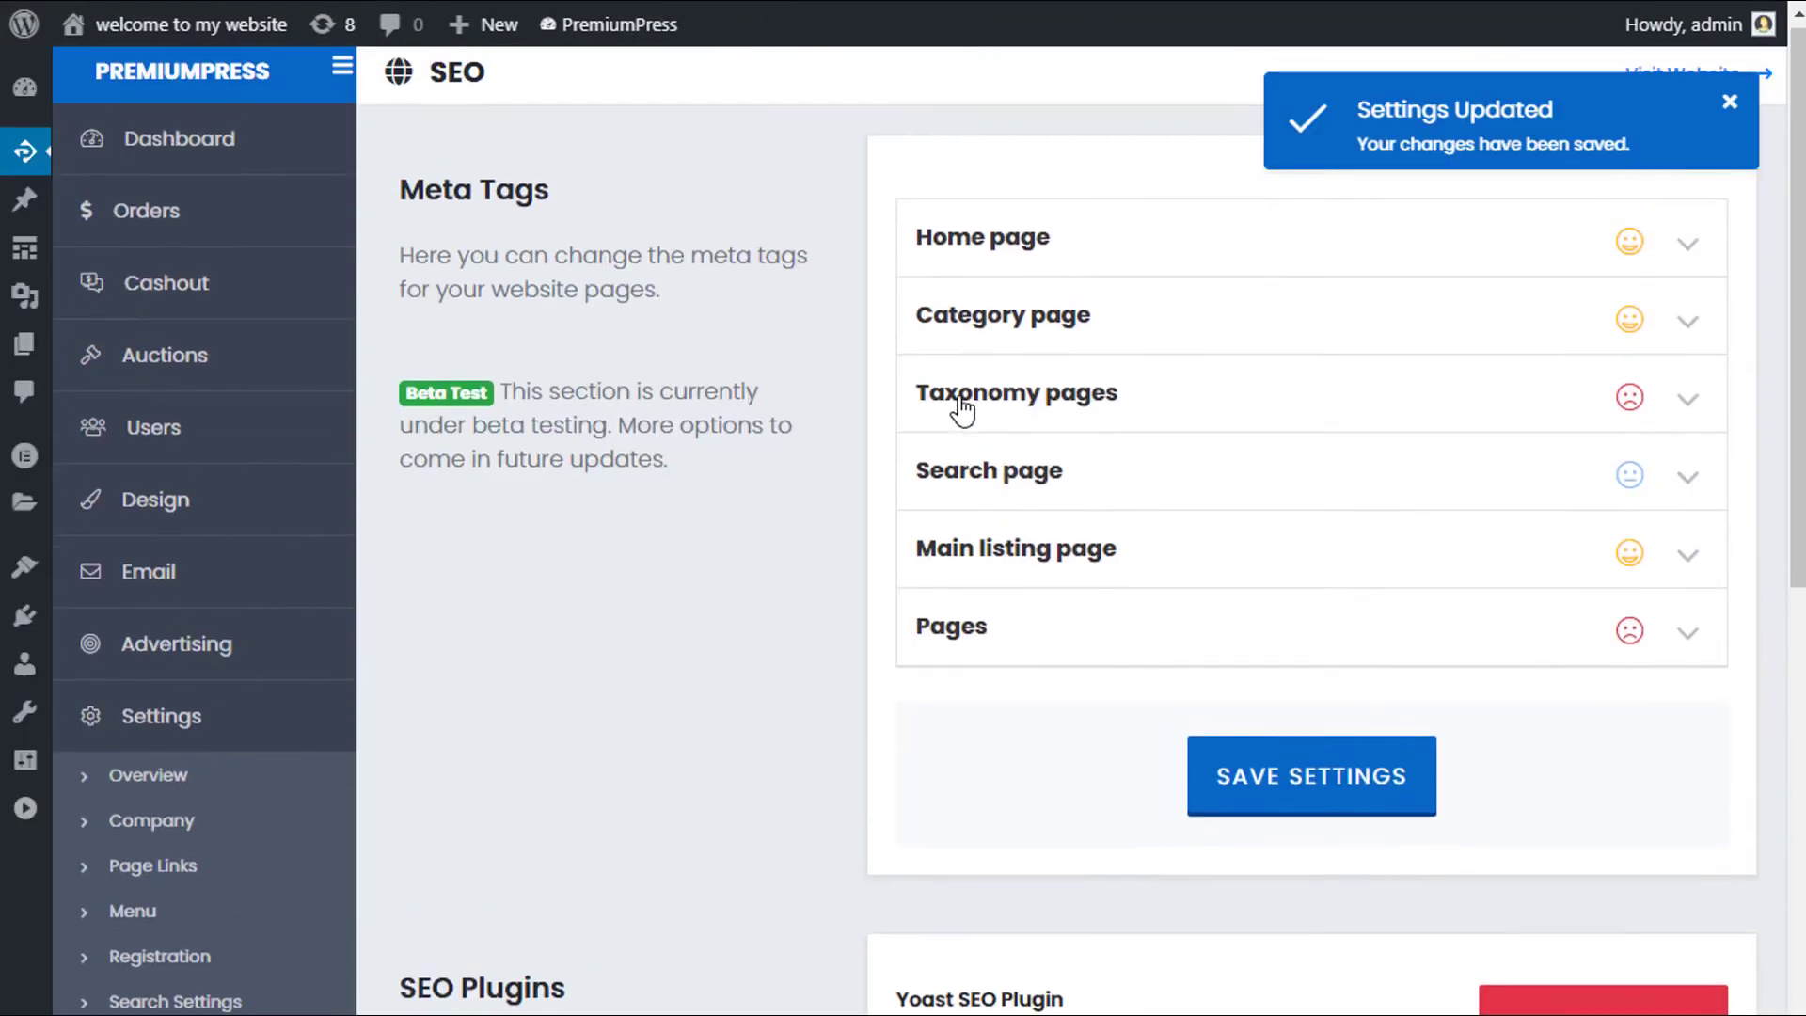
# Dismiss the saved notice, recheck the Home and Category entries, then view source with Ctrl+U
pyautogui.click(1732, 101)
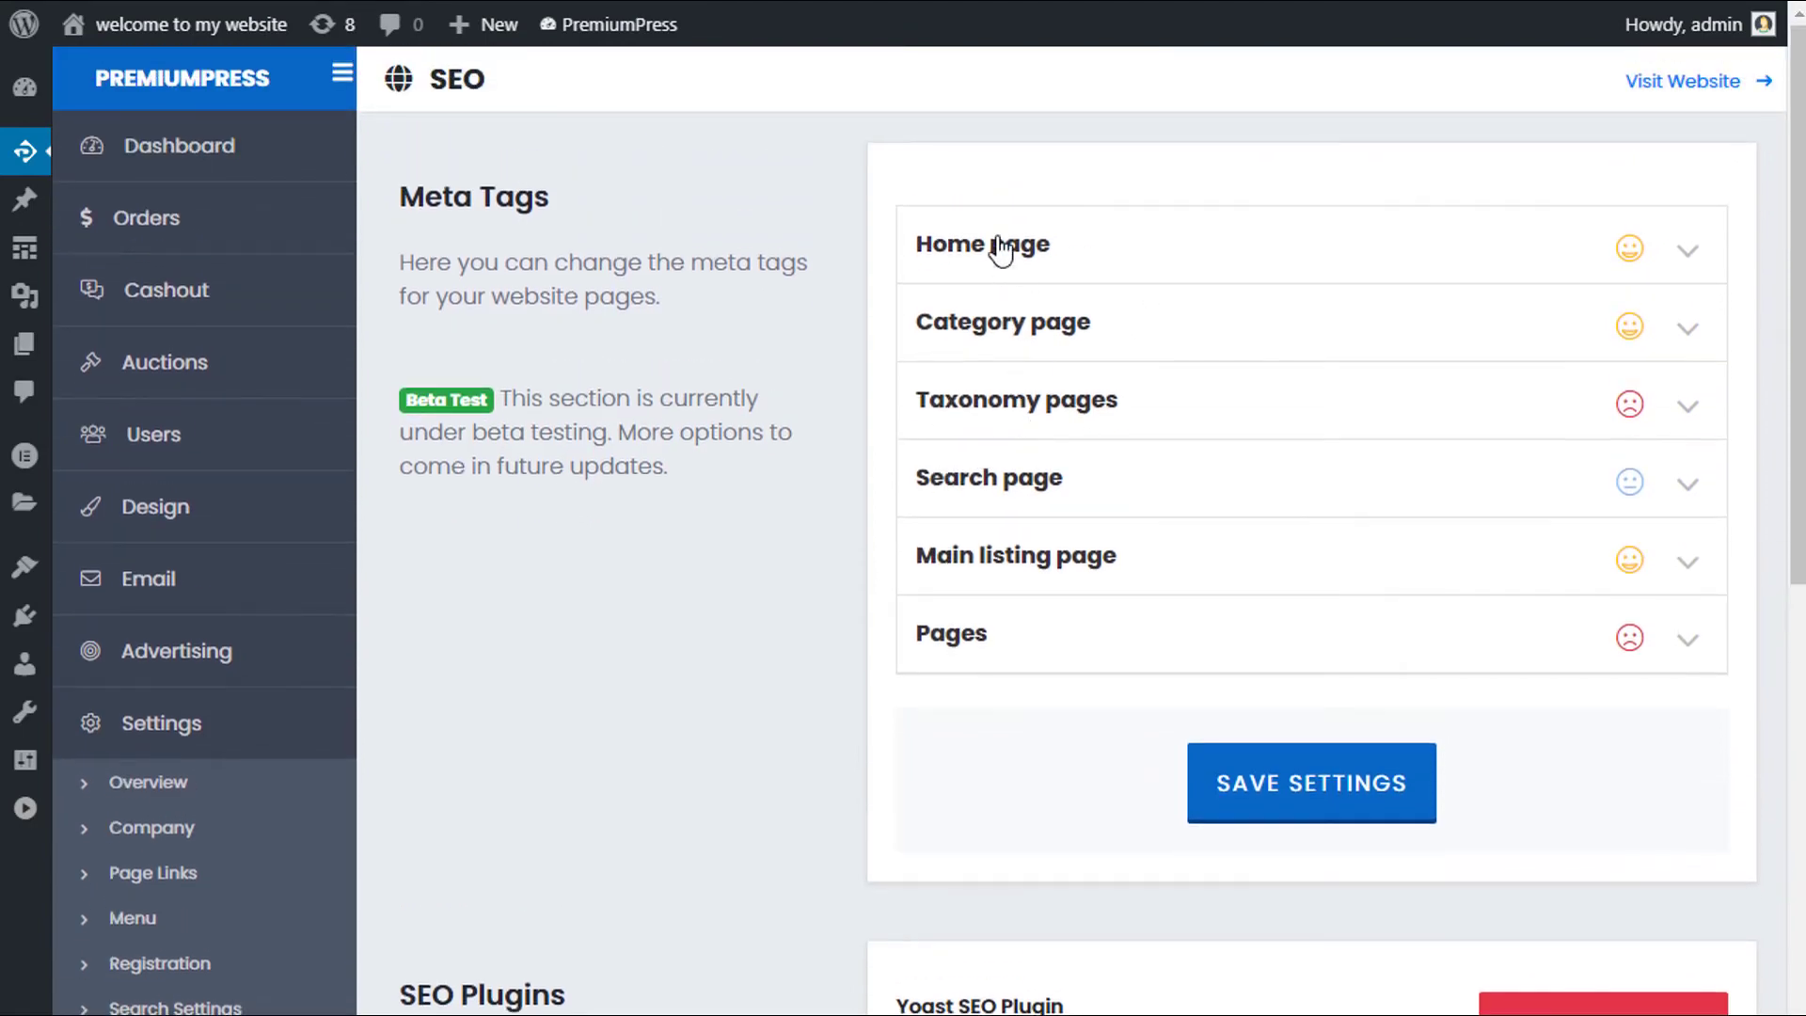
pyautogui.click(1002, 249)
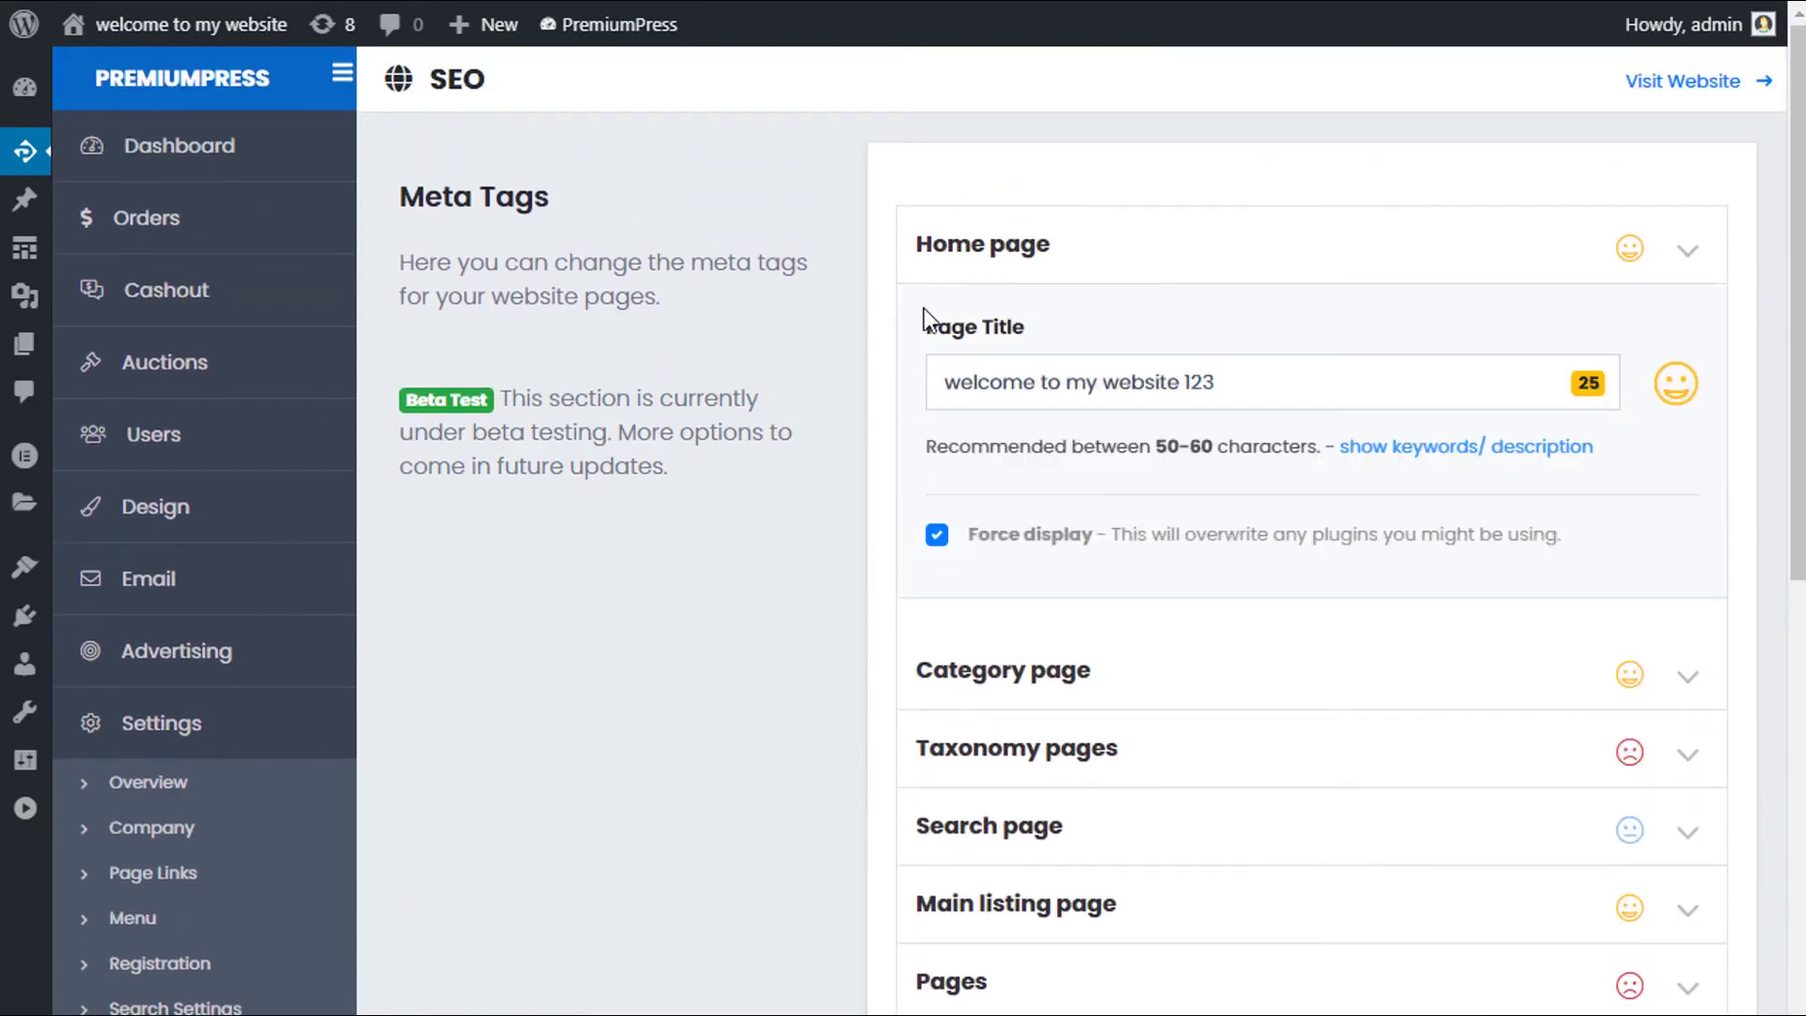
pyautogui.click(1001, 247)
pyautogui.click(1049, 343)
pyautogui.click(1004, 357)
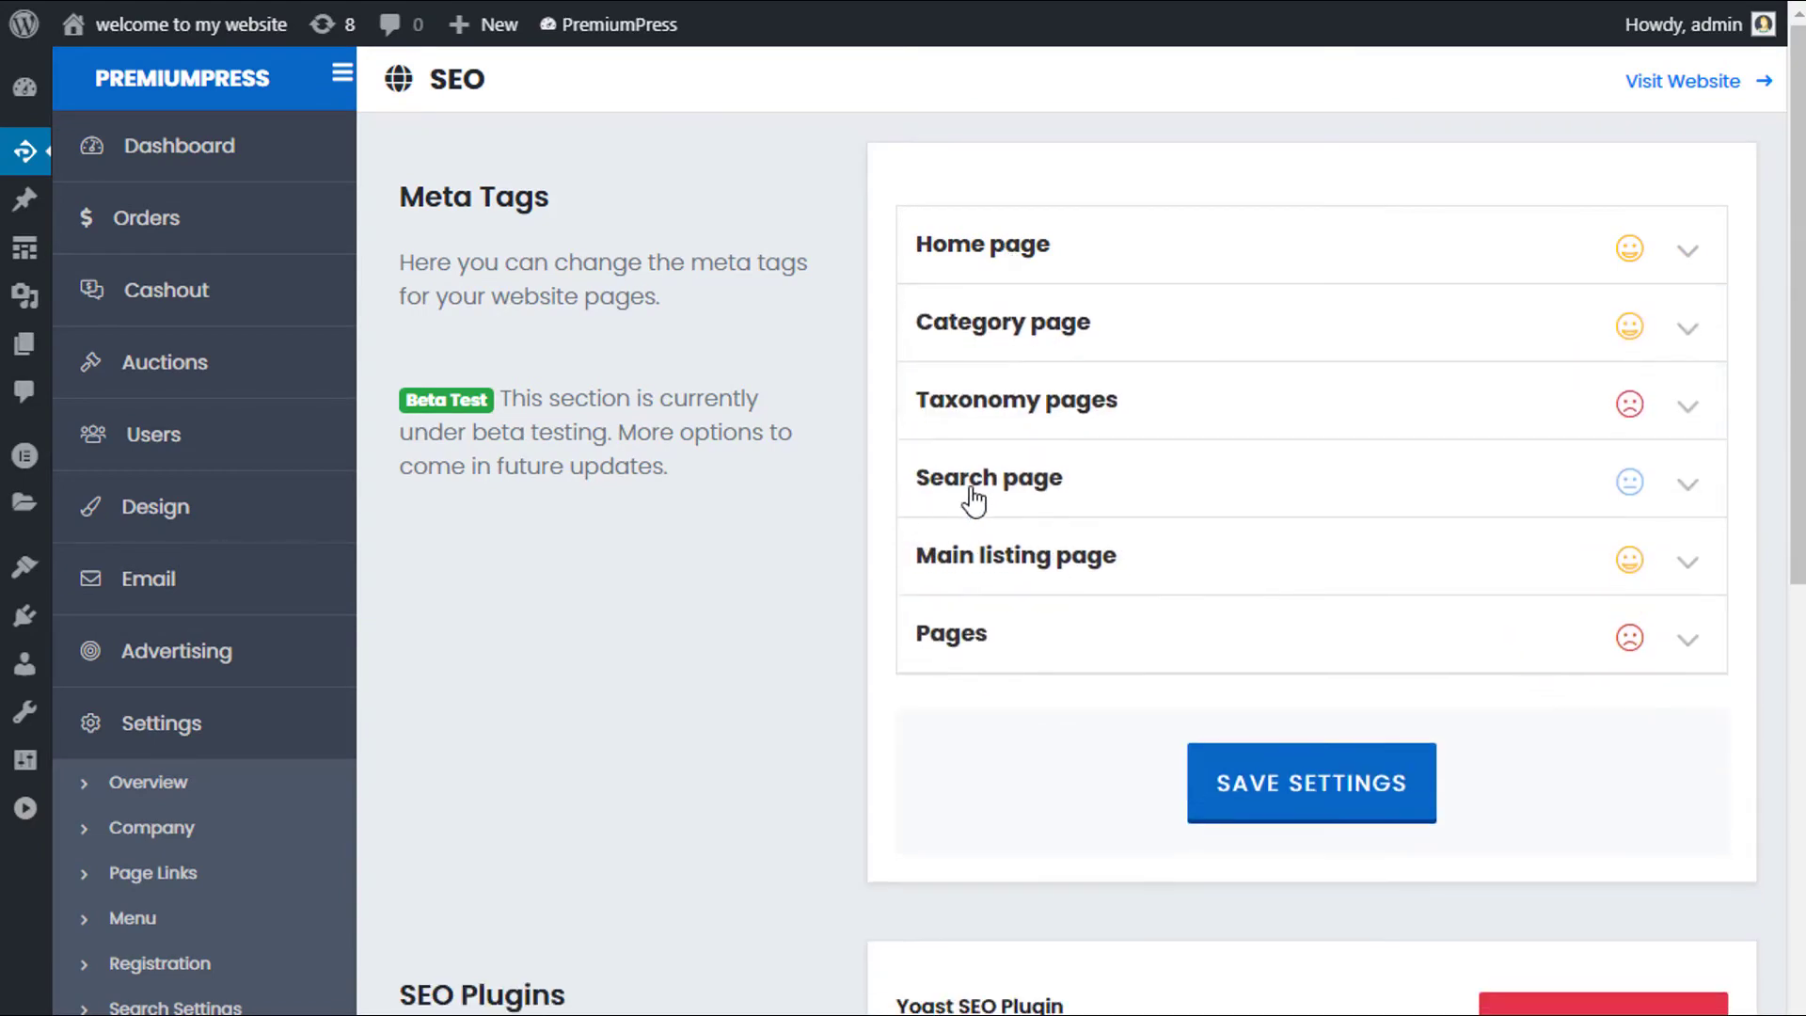
pyautogui.click(1025, 256)
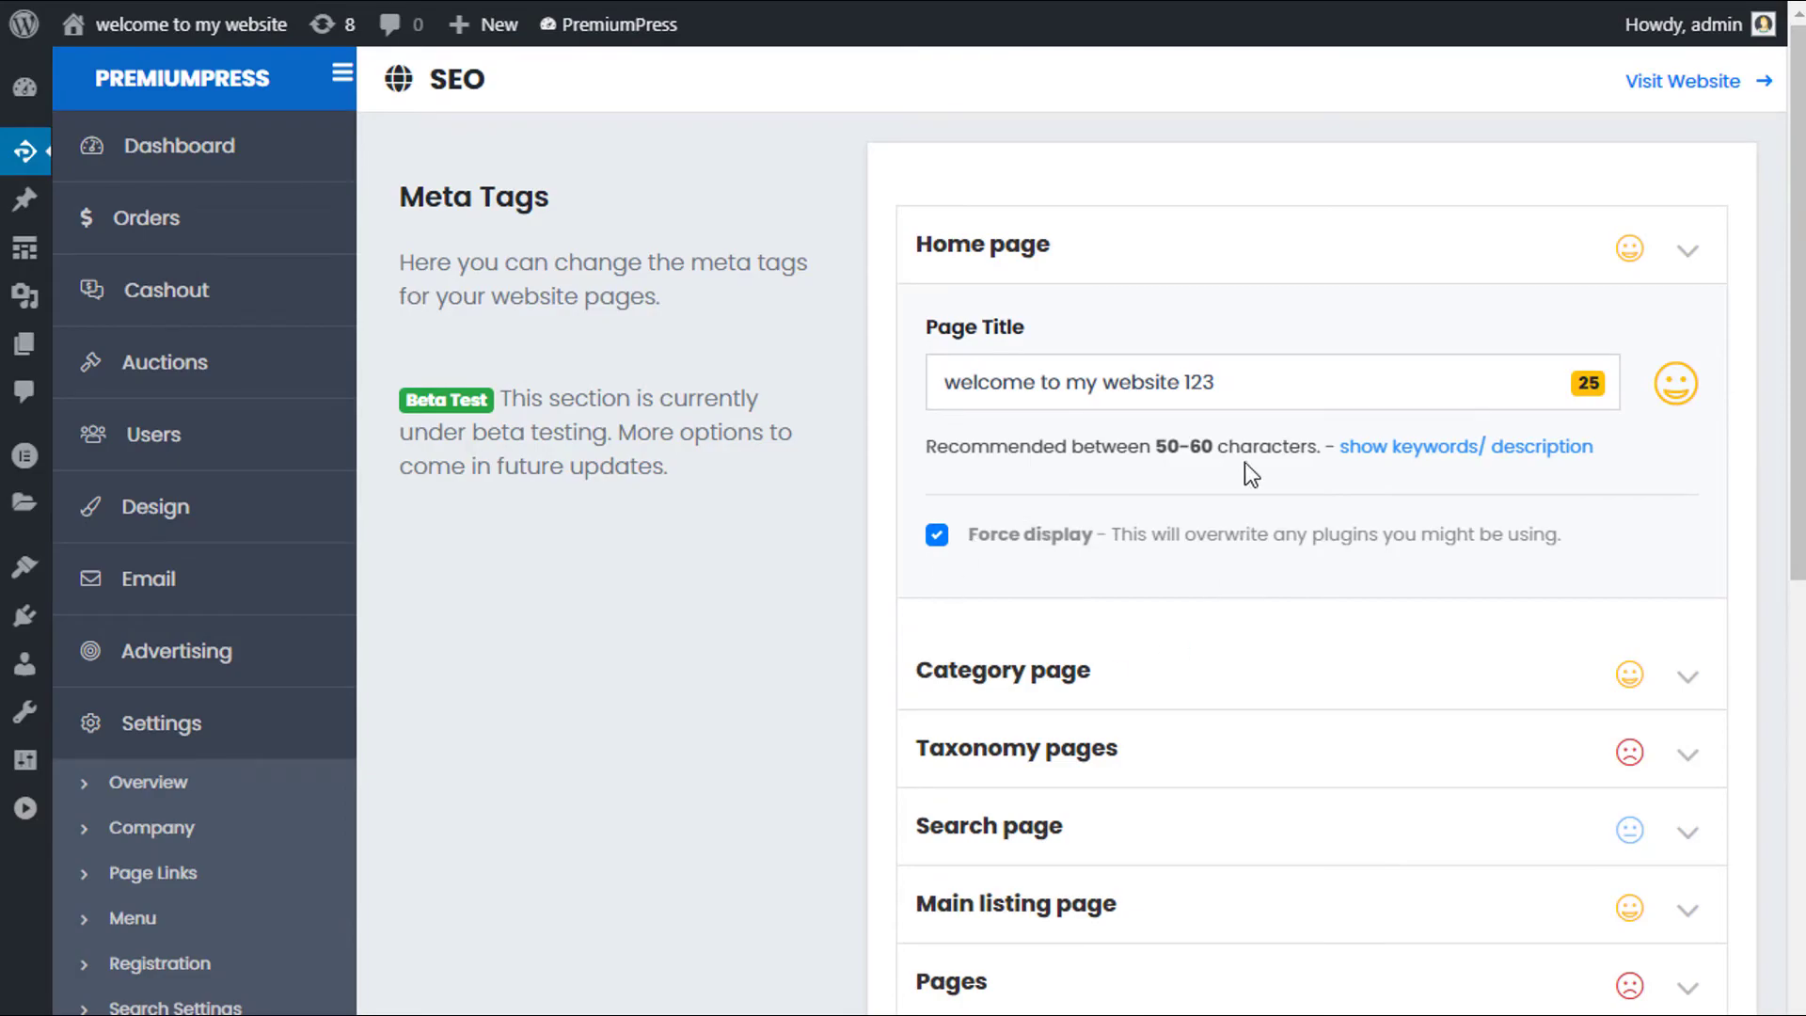
pyautogui.hotkey('ctrl', 'u')
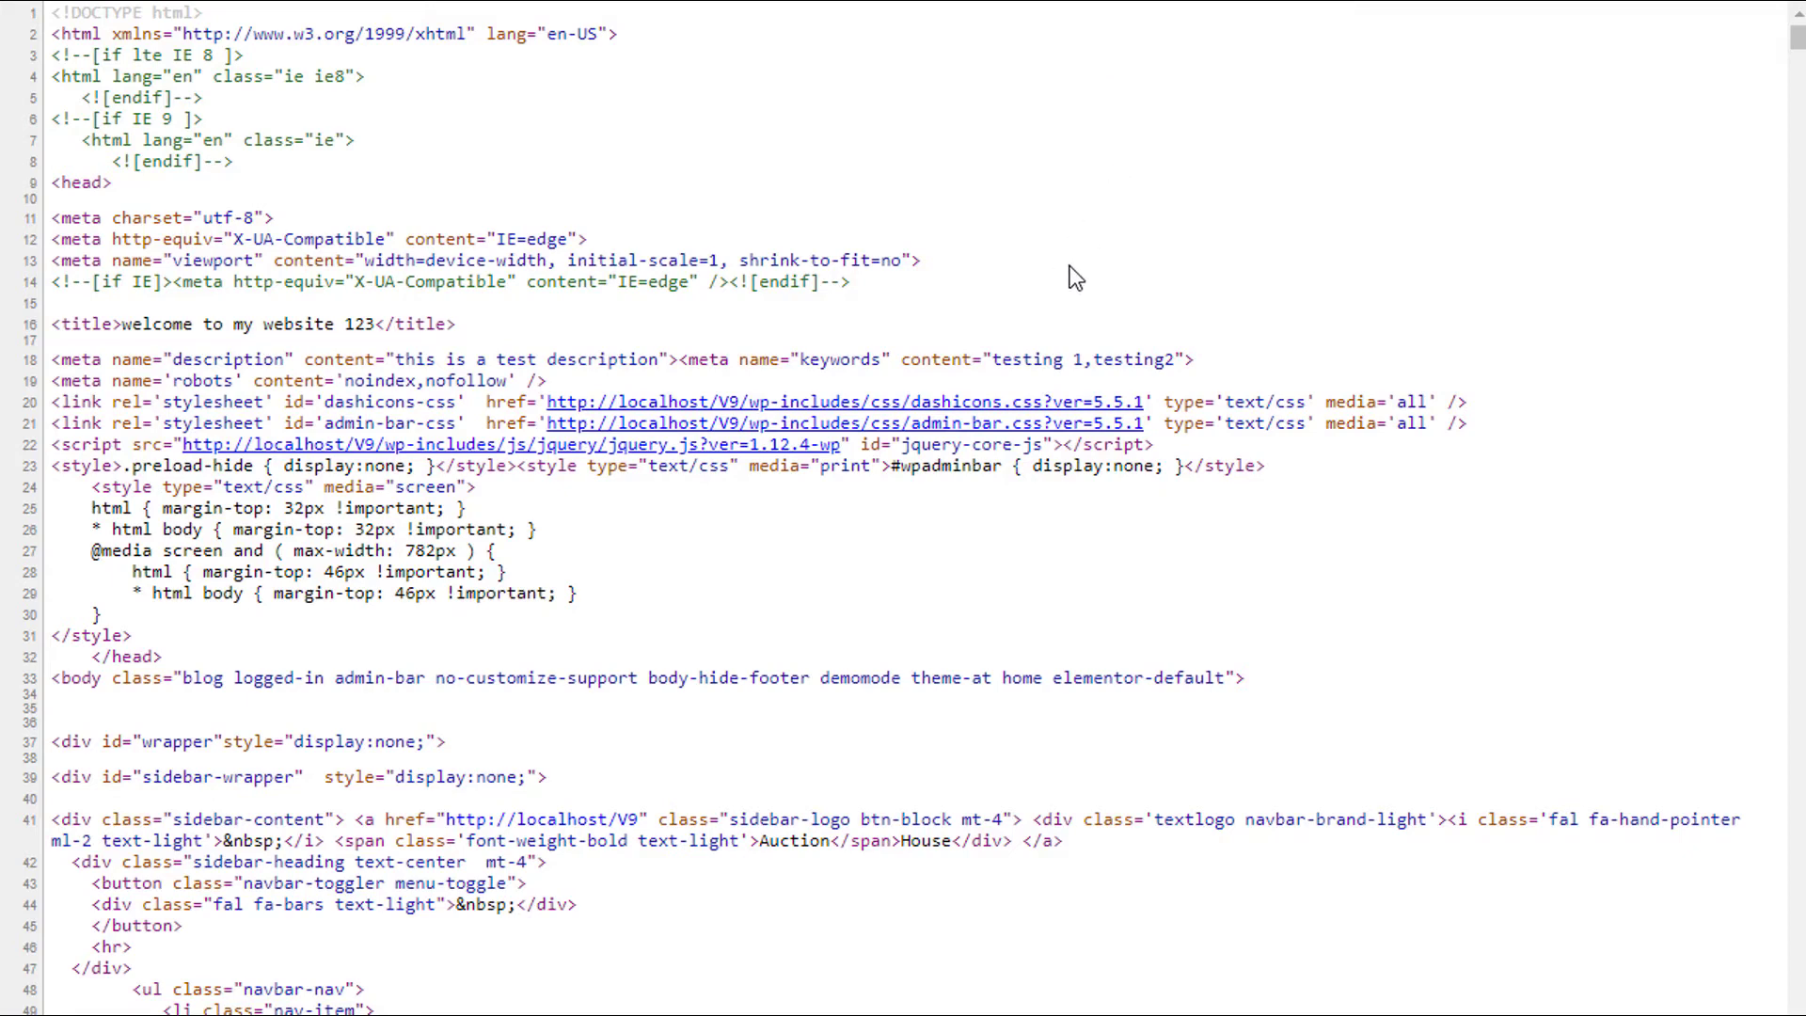
# Highlight the 'welcome to my website 123' title line in the page source
pyautogui.moveTo(376, 325); pyautogui.dragTo(122, 324)
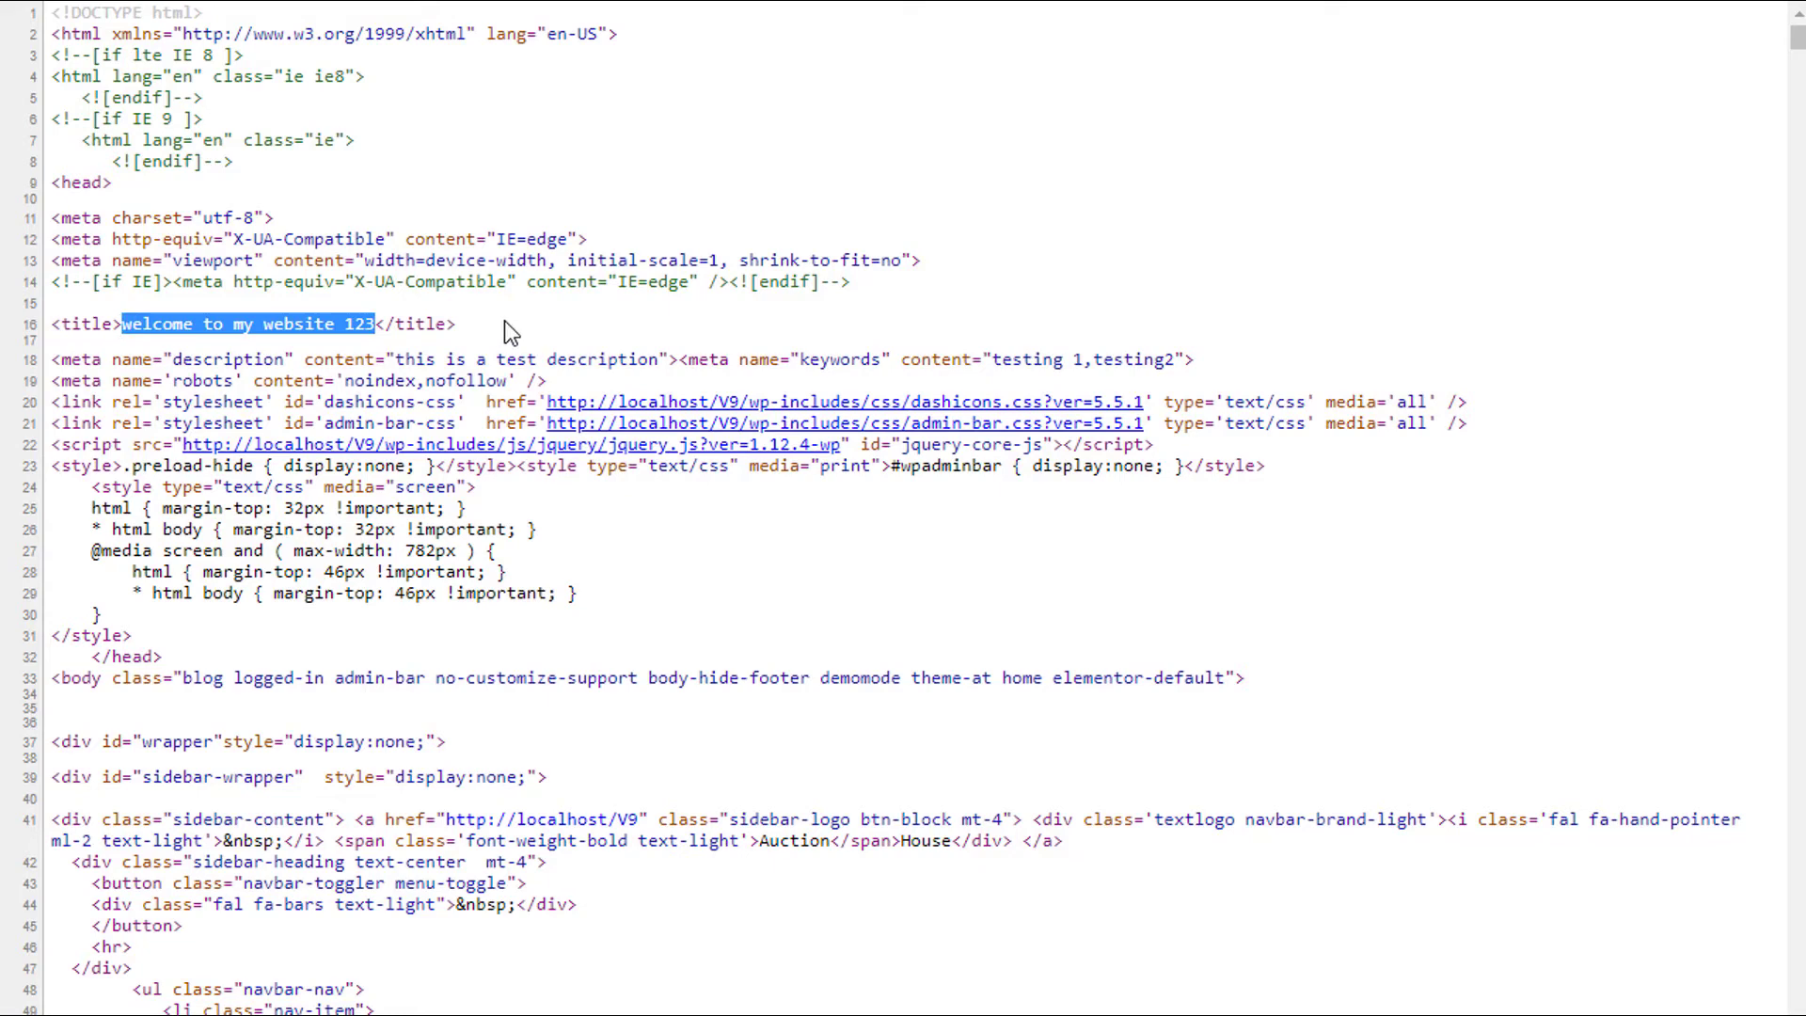
pyautogui.moveTo(505, 322); pyautogui.dragTo(44, 330)
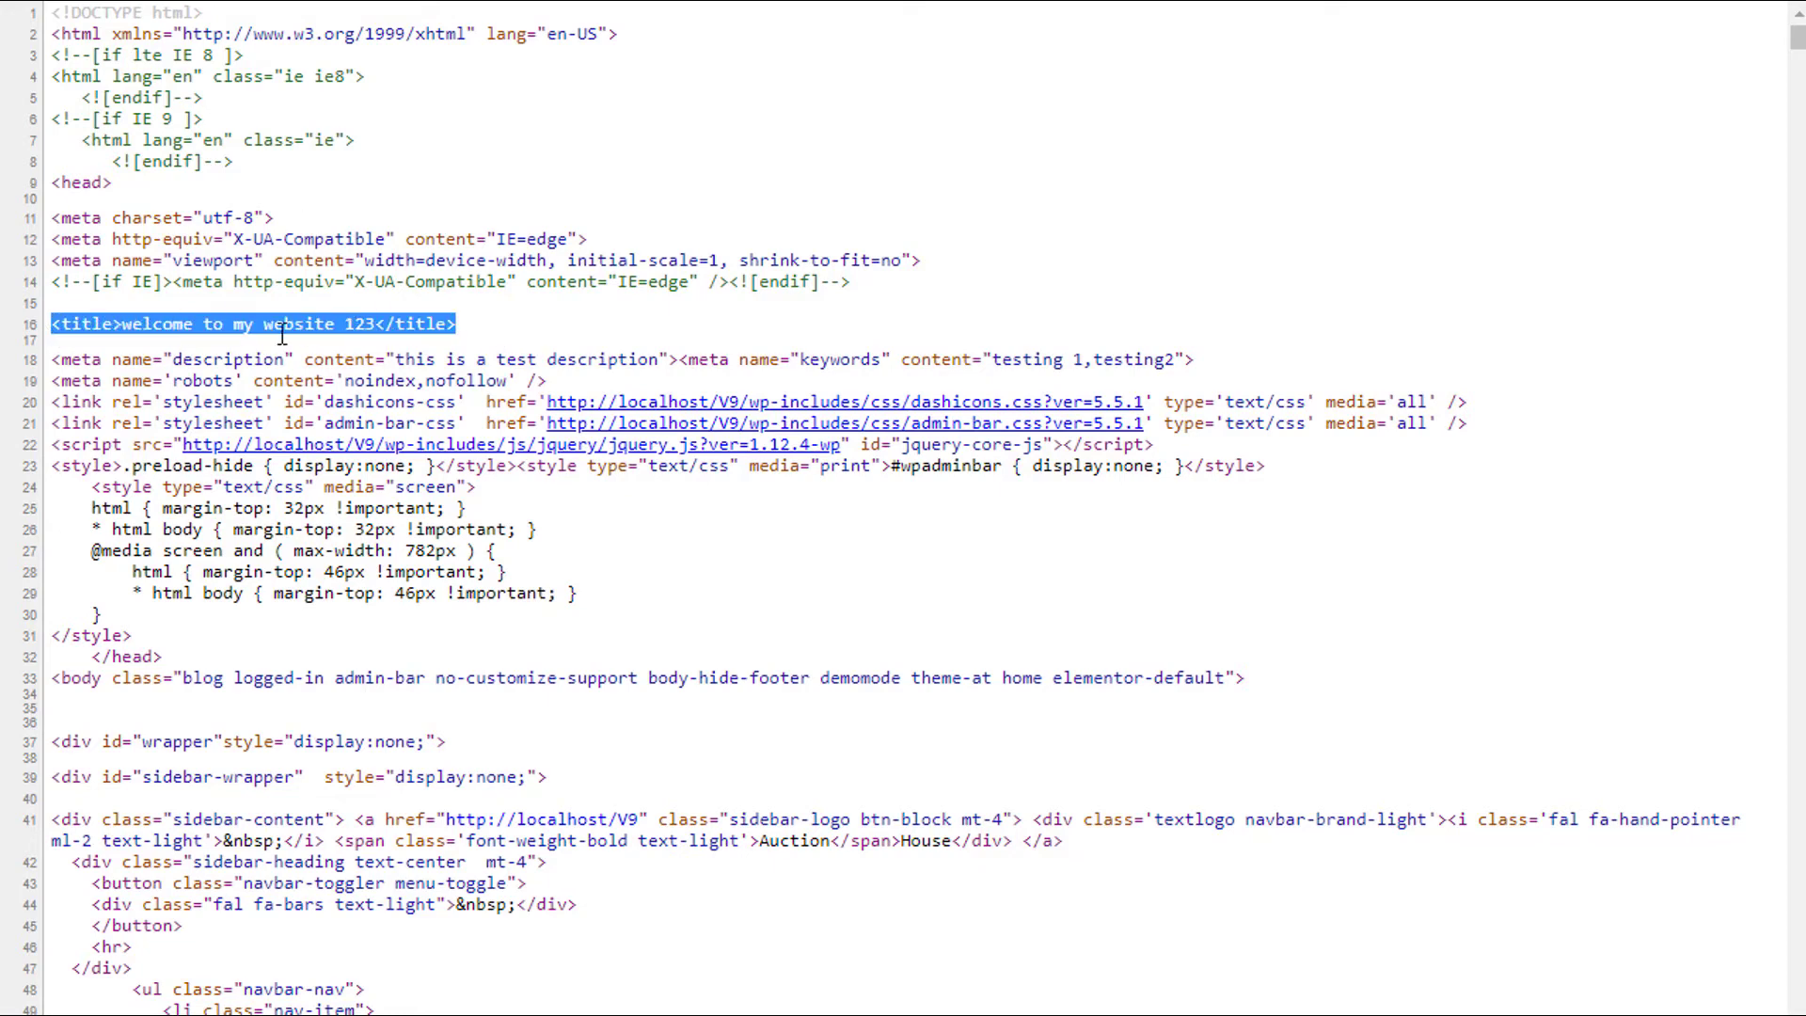
pyautogui.click(340, 306)
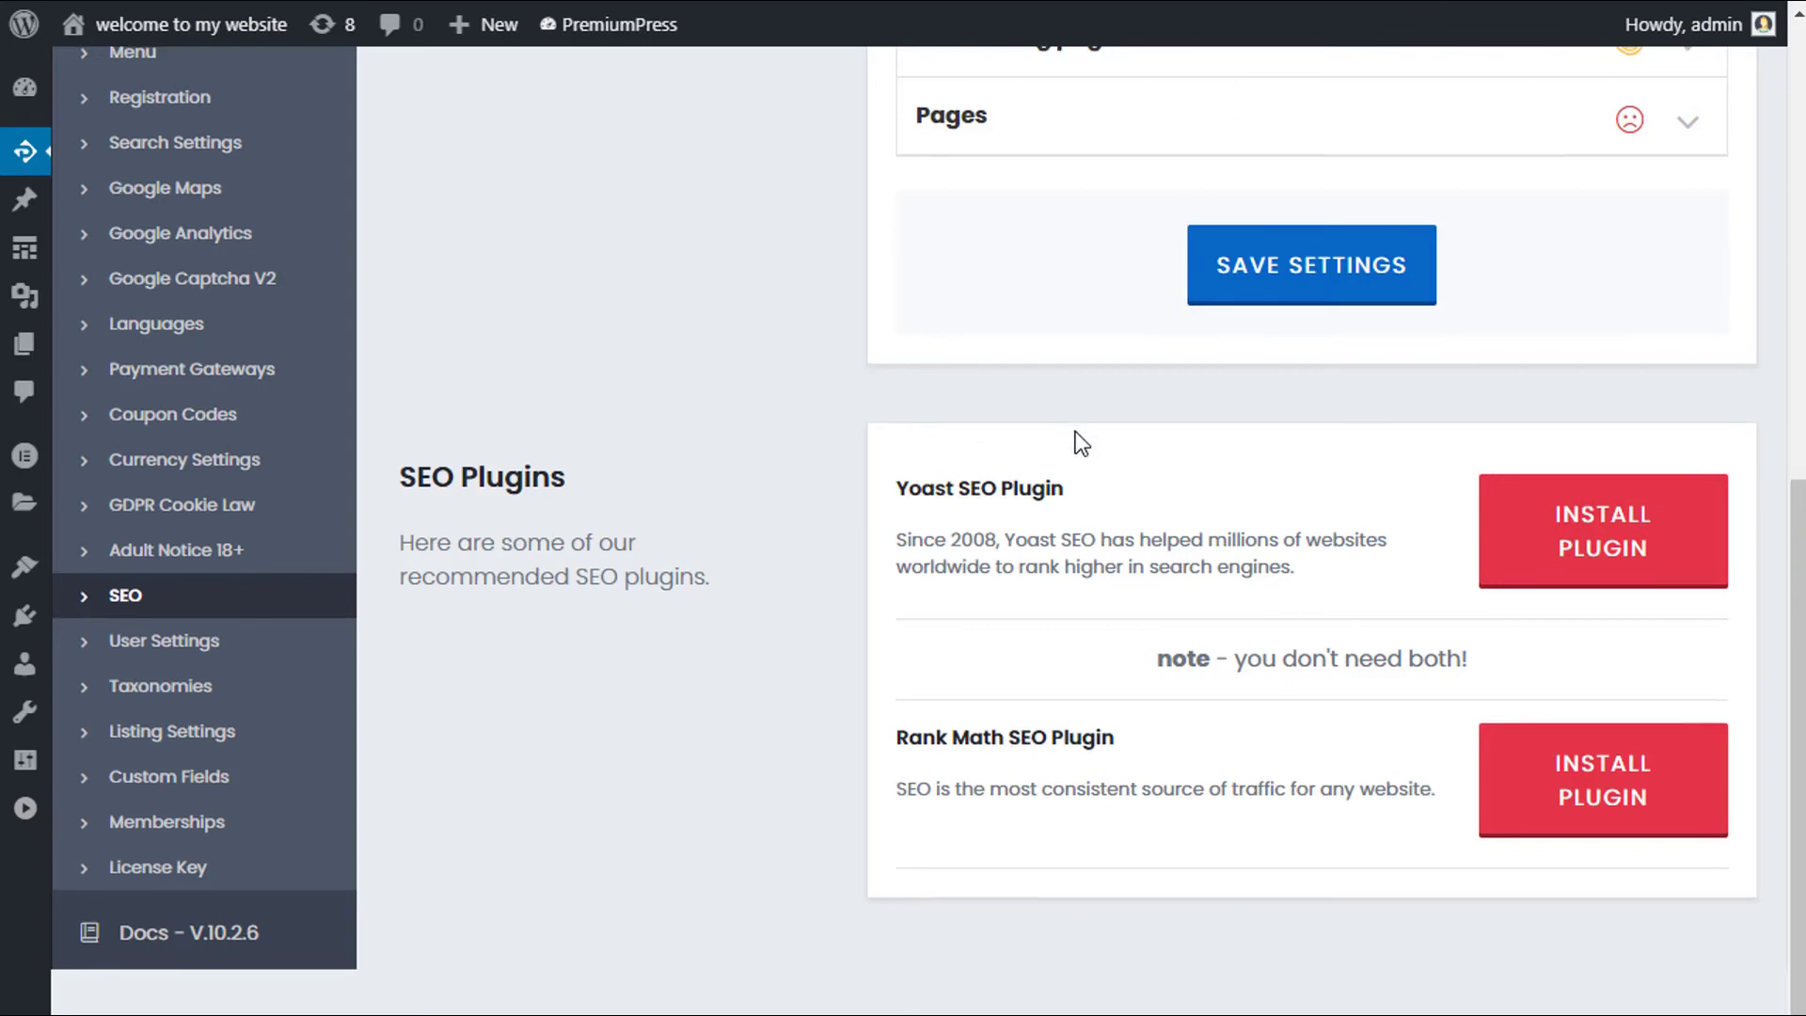
# Collapse the Home page SEO settings and expand the Category page settings
pyautogui.scroll(9, 1072, 433)
pyautogui.click(996, 268)
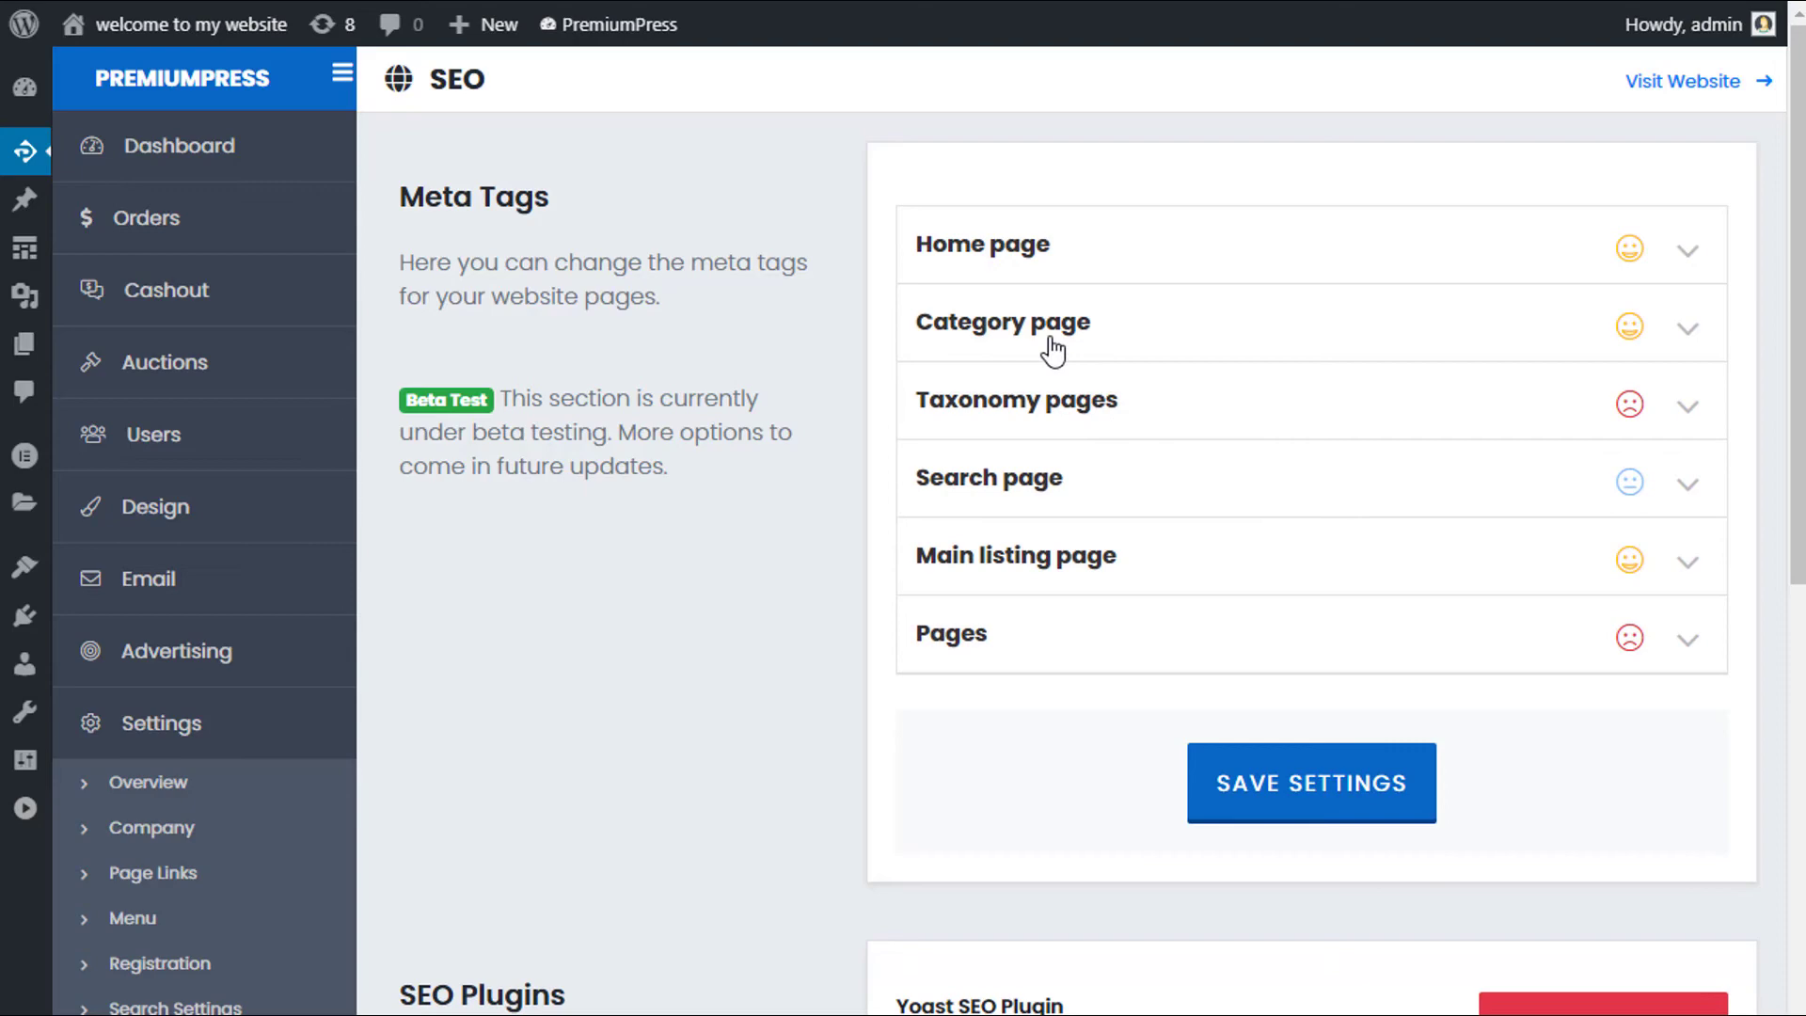
pyautogui.click(1022, 350)
pyautogui.scroll(-2, 1223, 413)
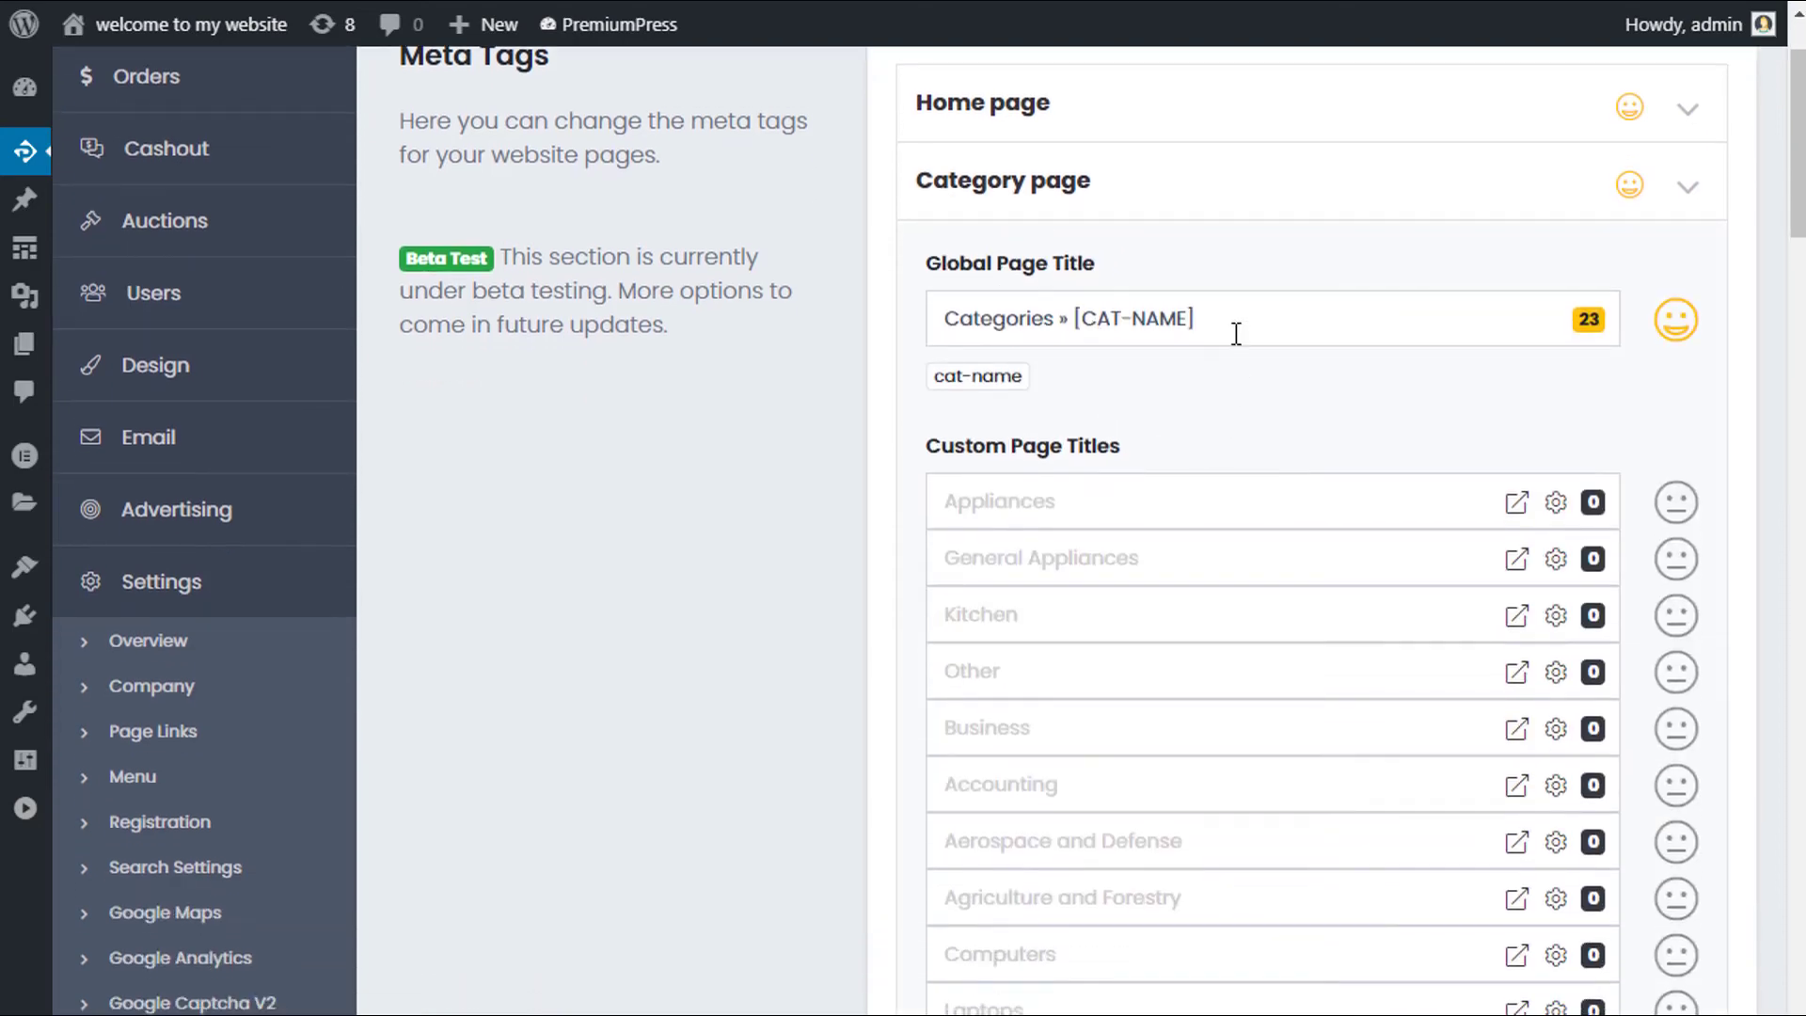
# Insert the cat-name shortcode twice into the Category page global title
pyautogui.moveTo(1236, 334); pyautogui.dragTo(1078, 337)
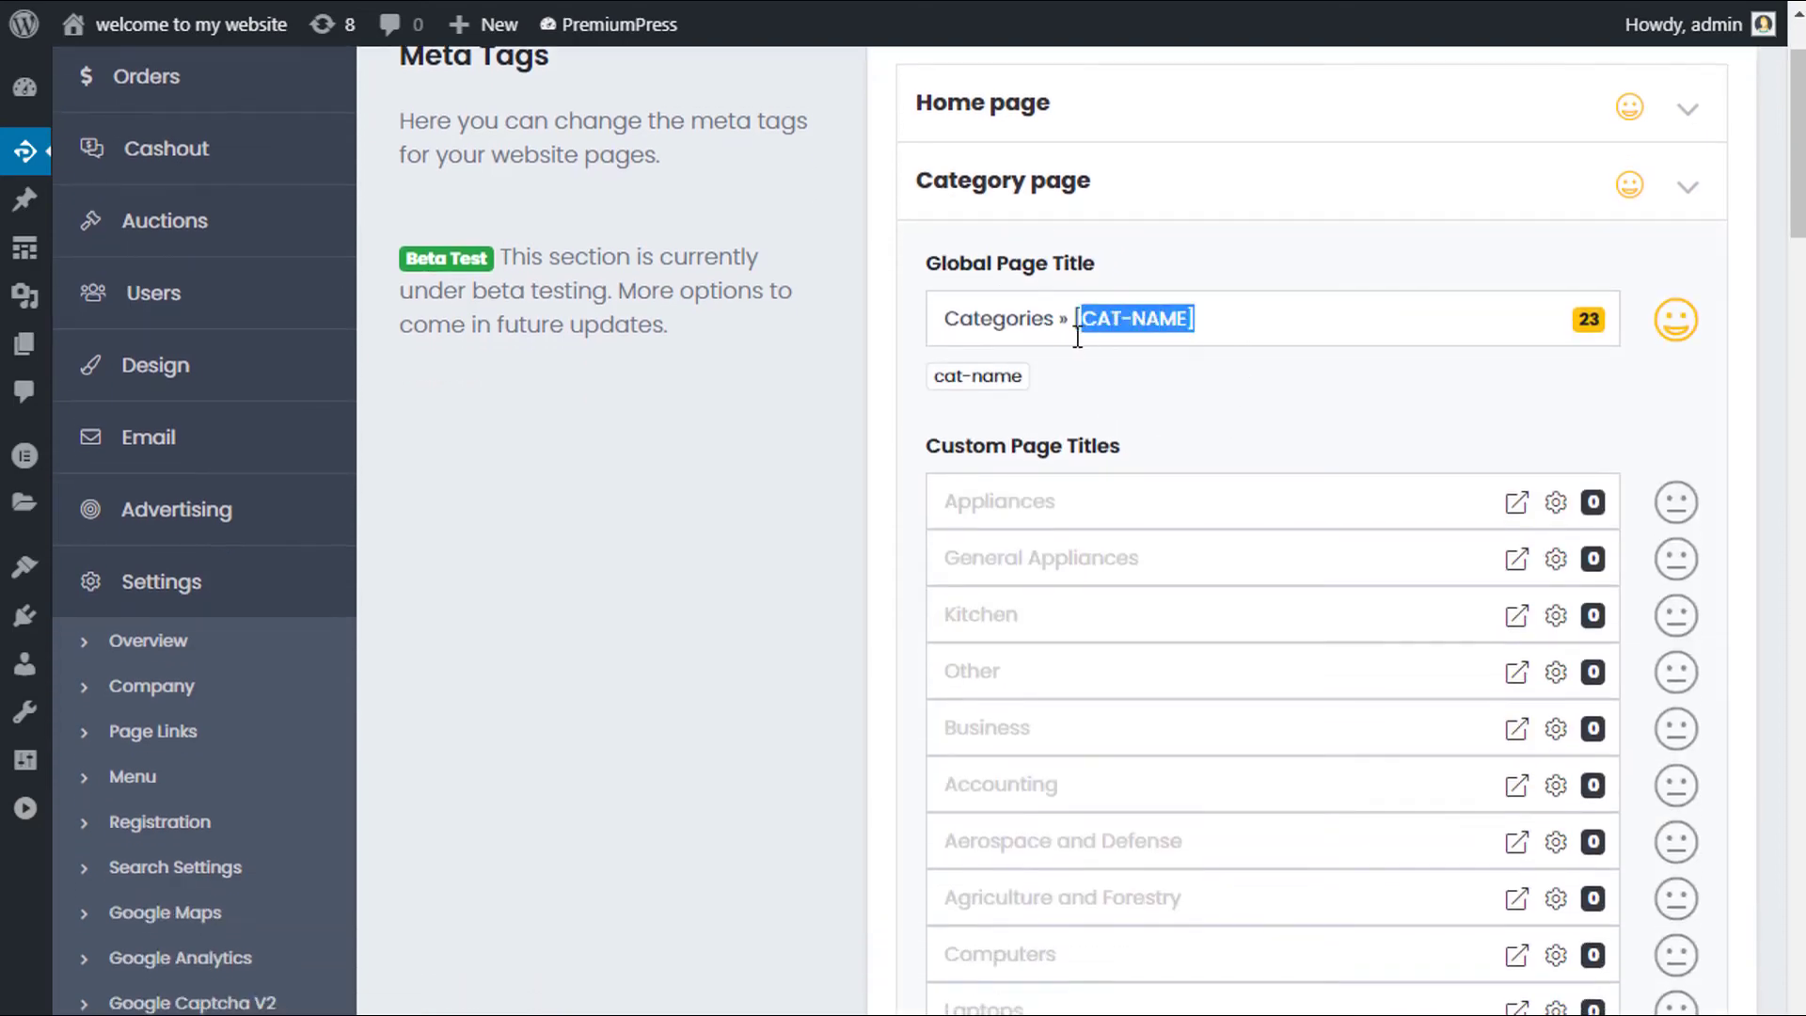
pyautogui.click(1142, 351)
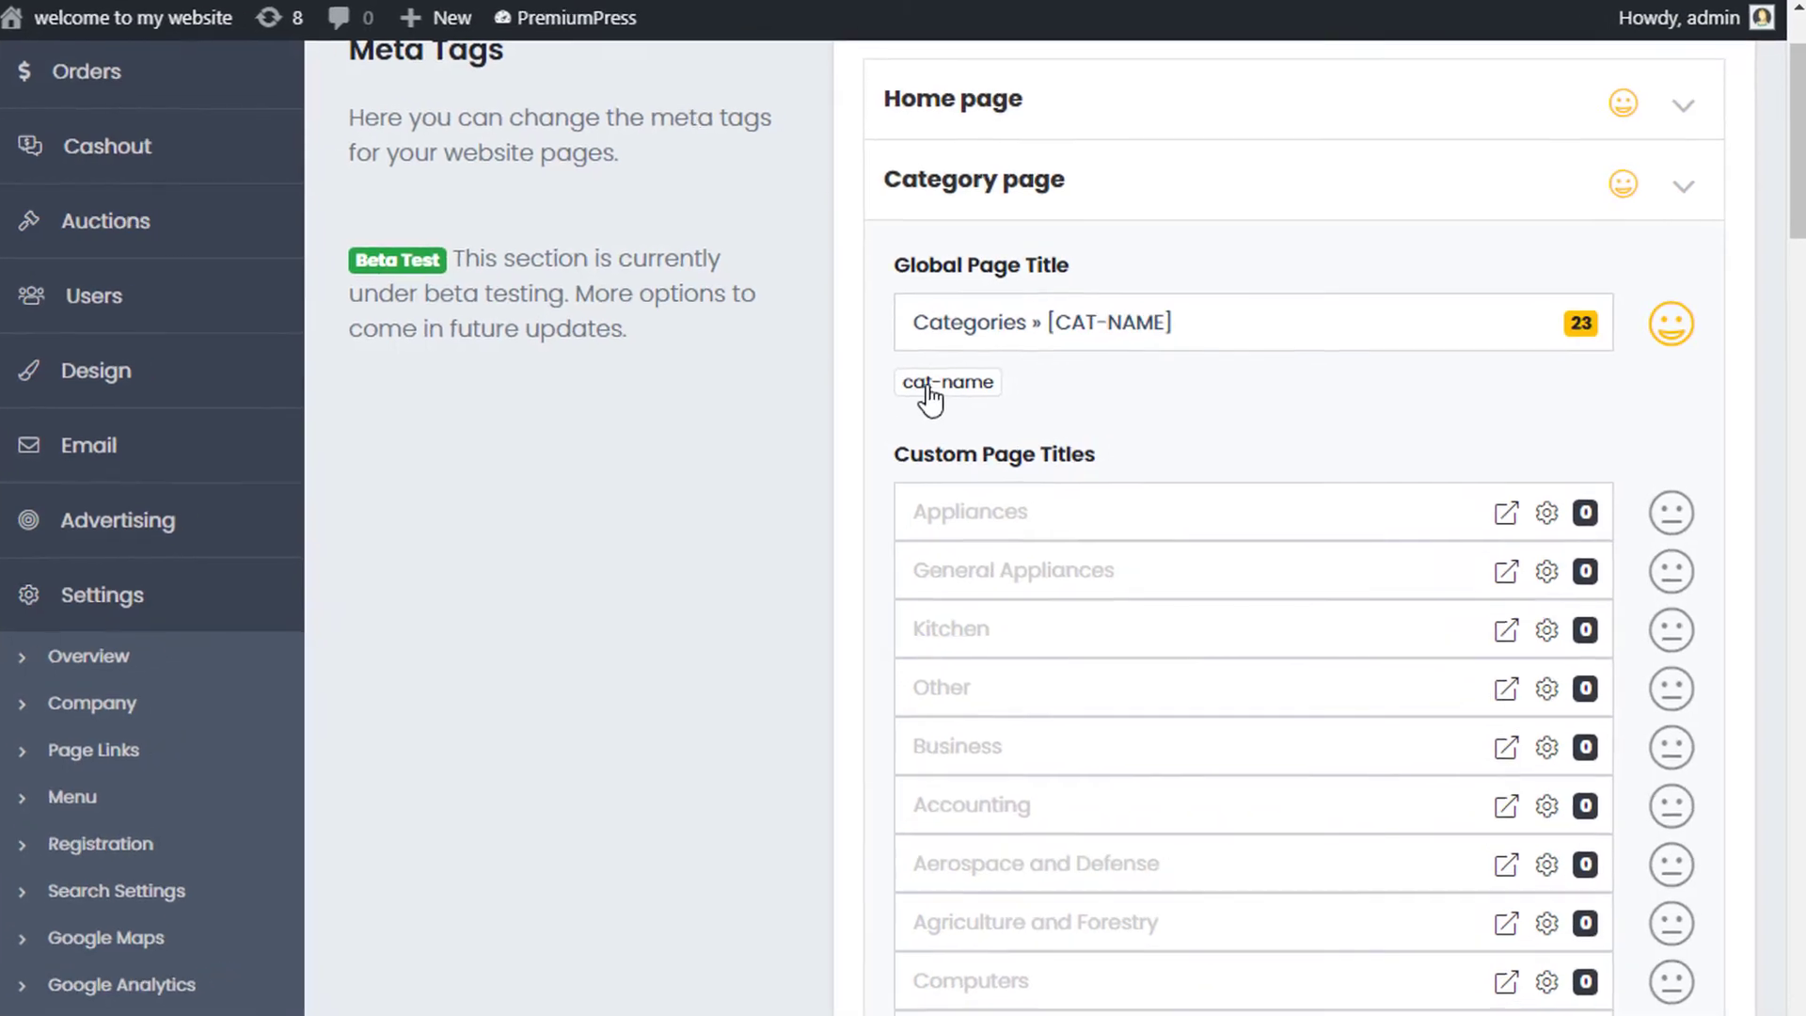
pyautogui.click(993, 376)
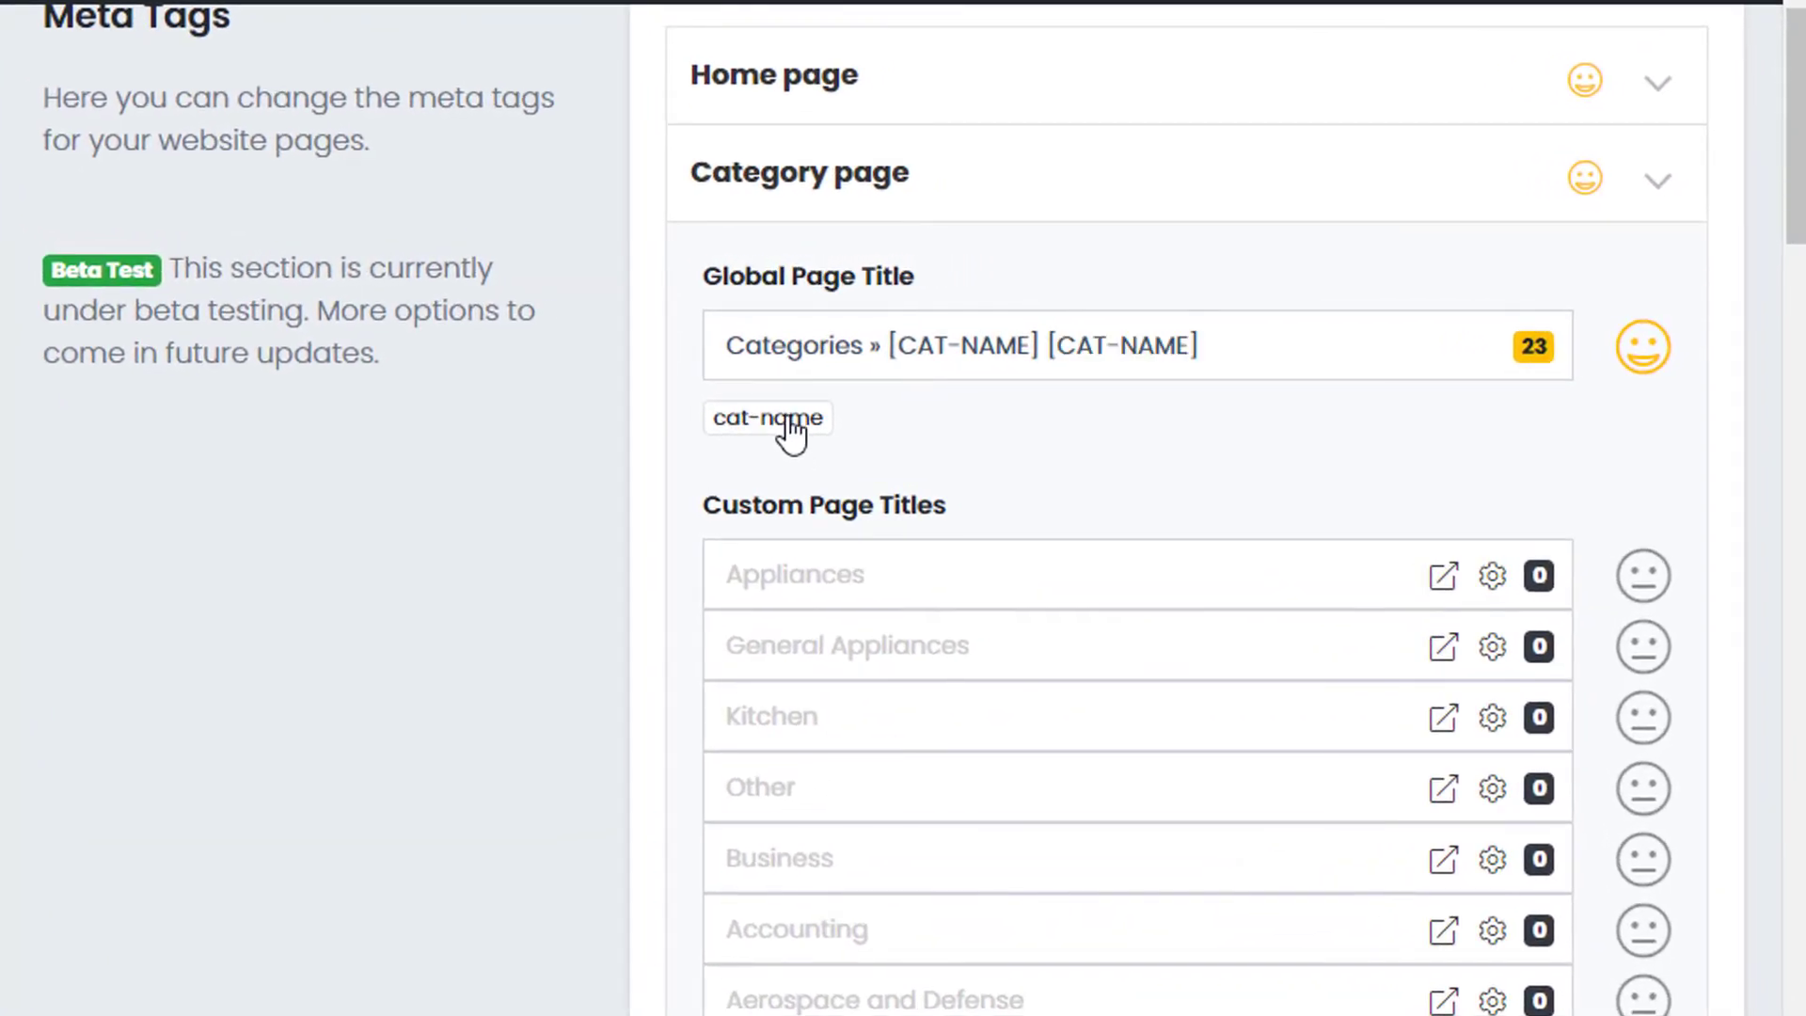
pyautogui.click(788, 420)
# Delete the shortcodes after », leaving the global title as 'Categories »'
pyautogui.moveTo(1367, 350); pyautogui.dragTo(882, 358)
pyautogui.press('BackSpace')
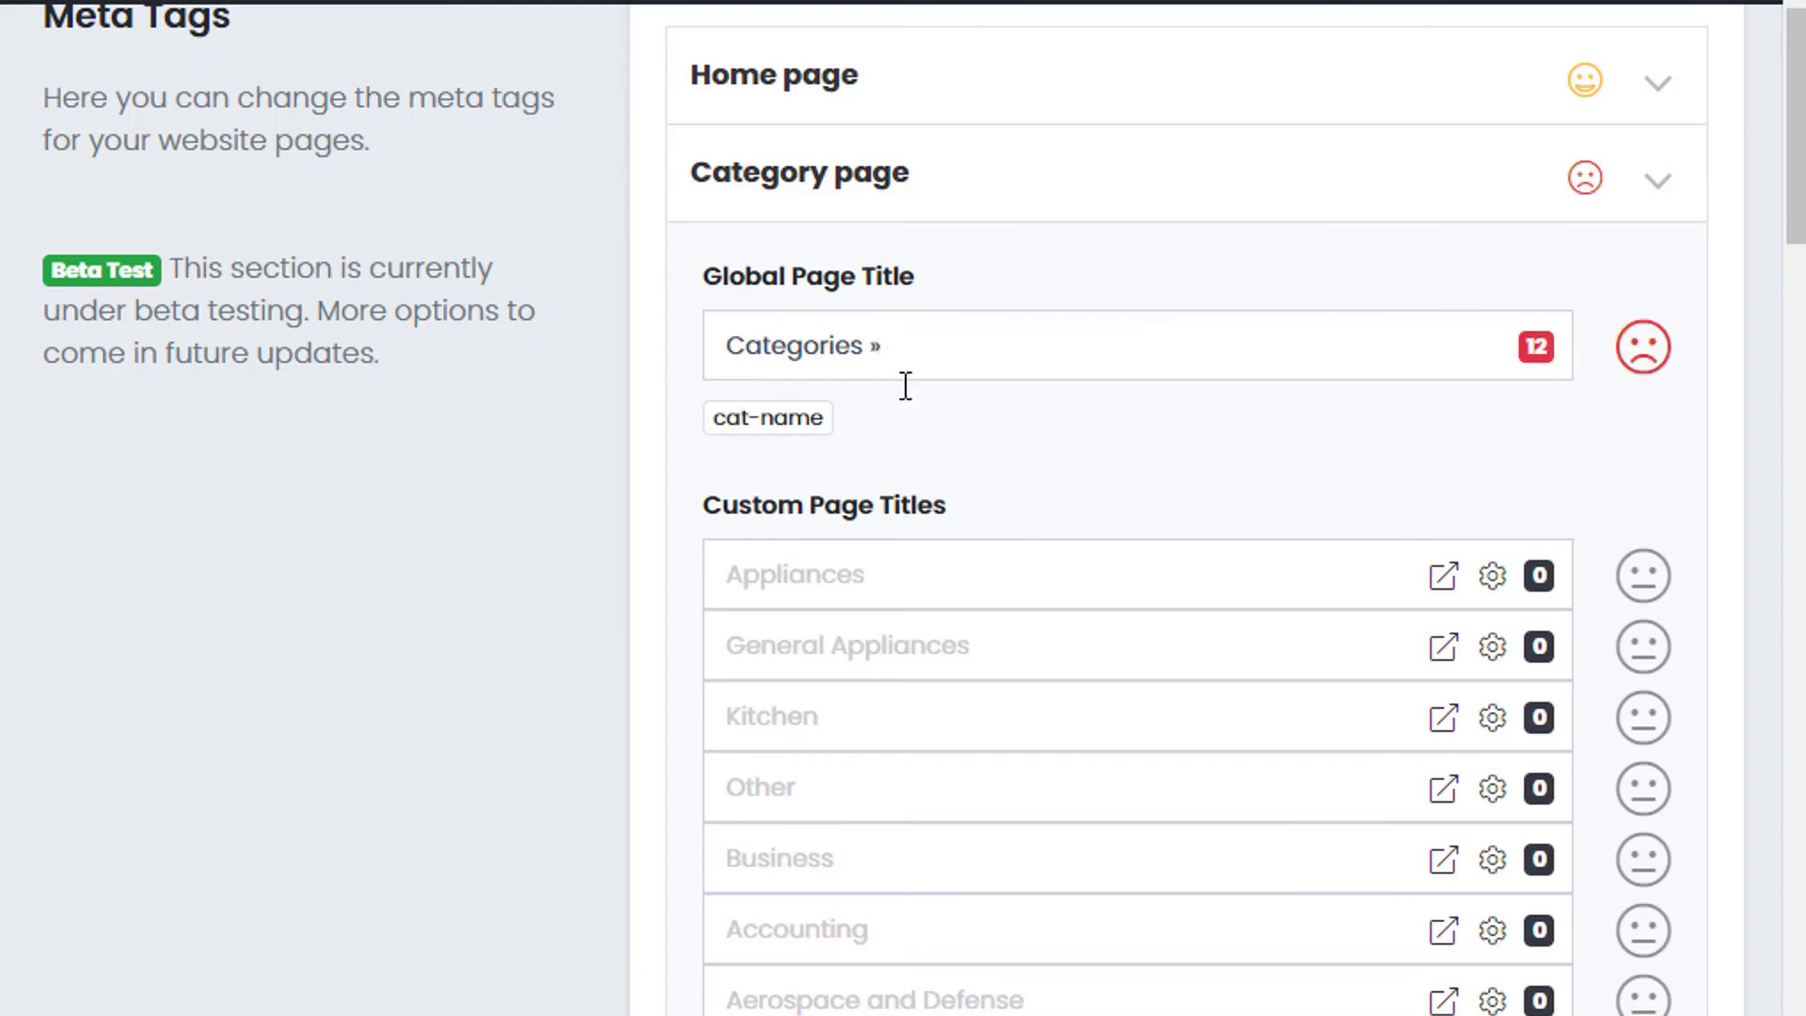
pyautogui.scroll(-6, 873, 555)
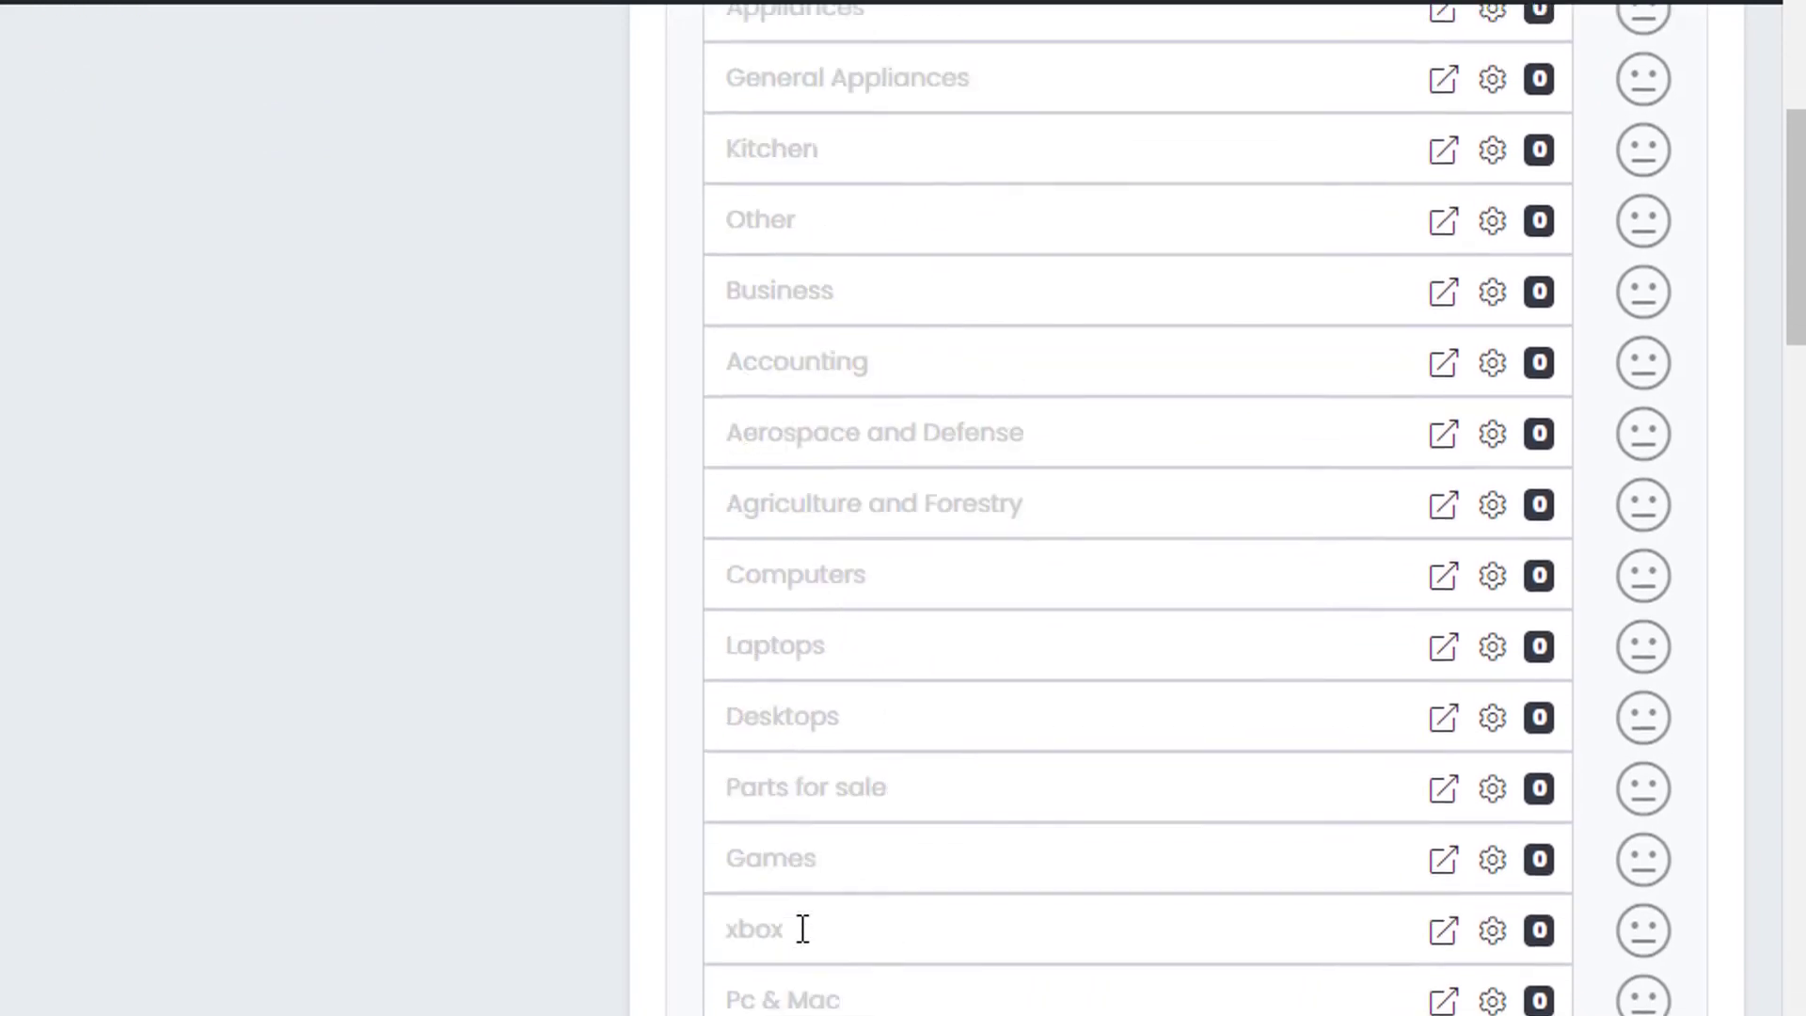
pyautogui.scroll(6, 849, 571)
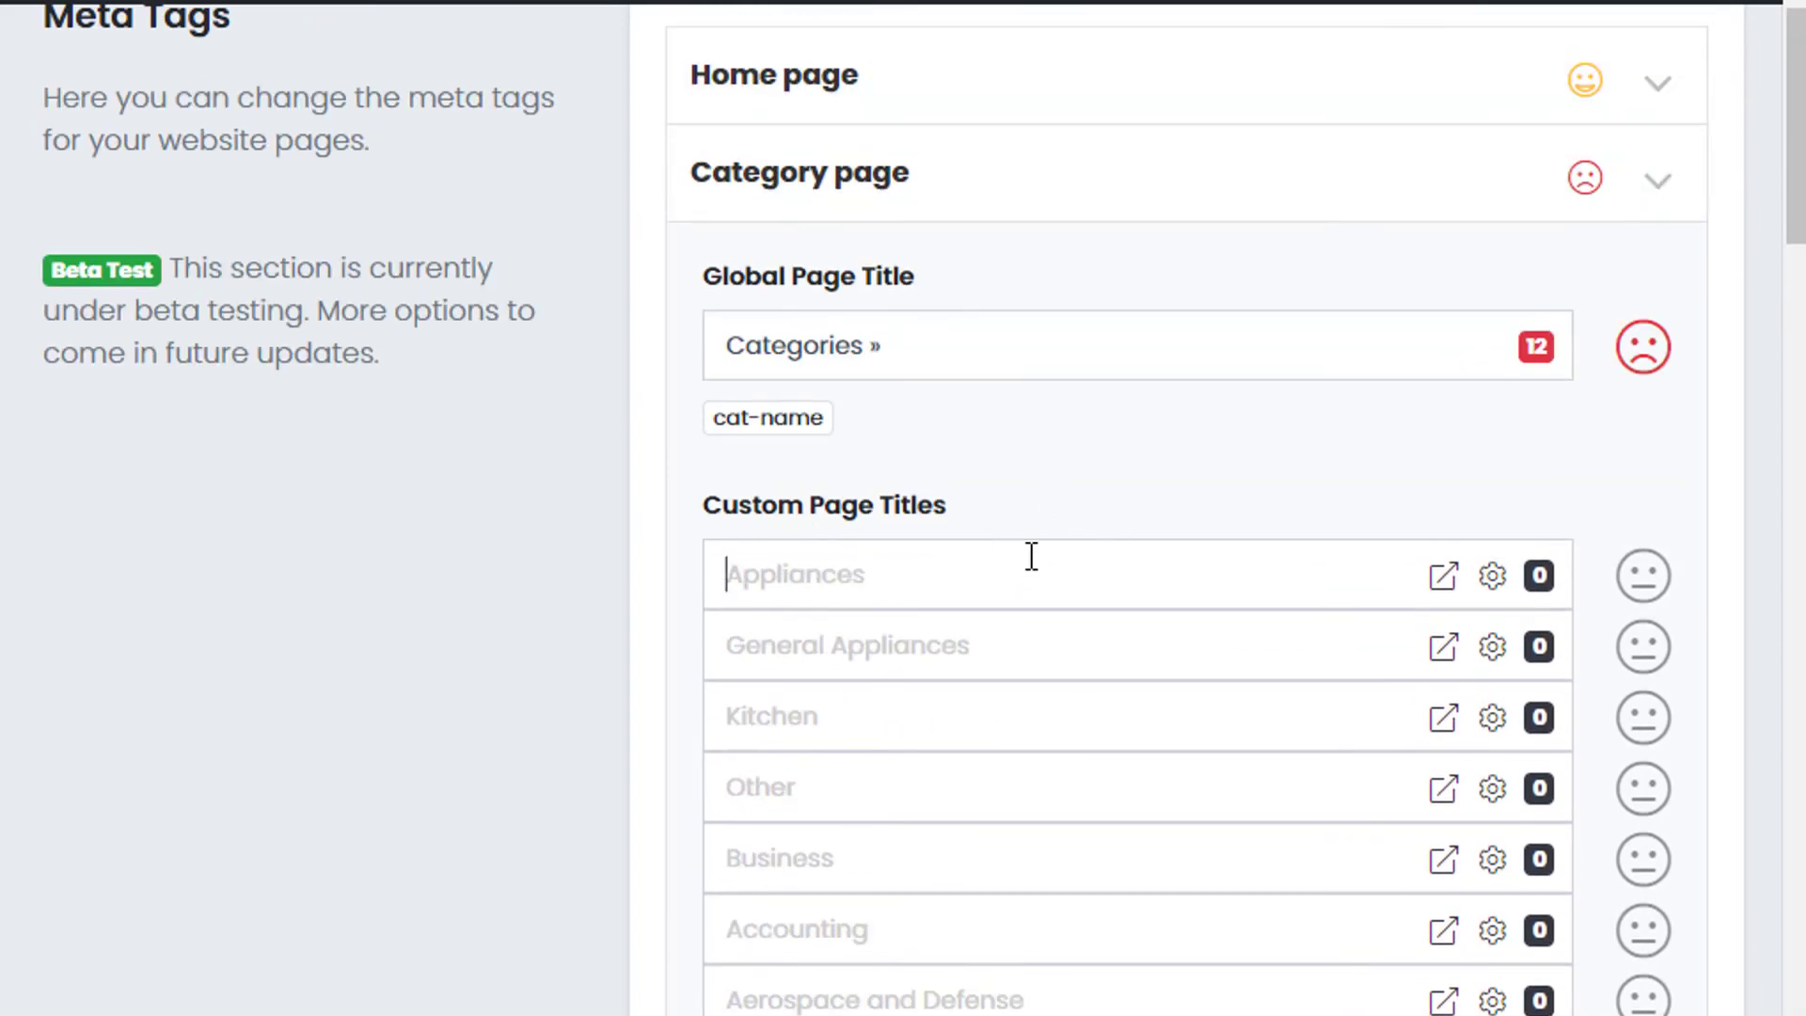
pyautogui.scroll(-4, 944, 552)
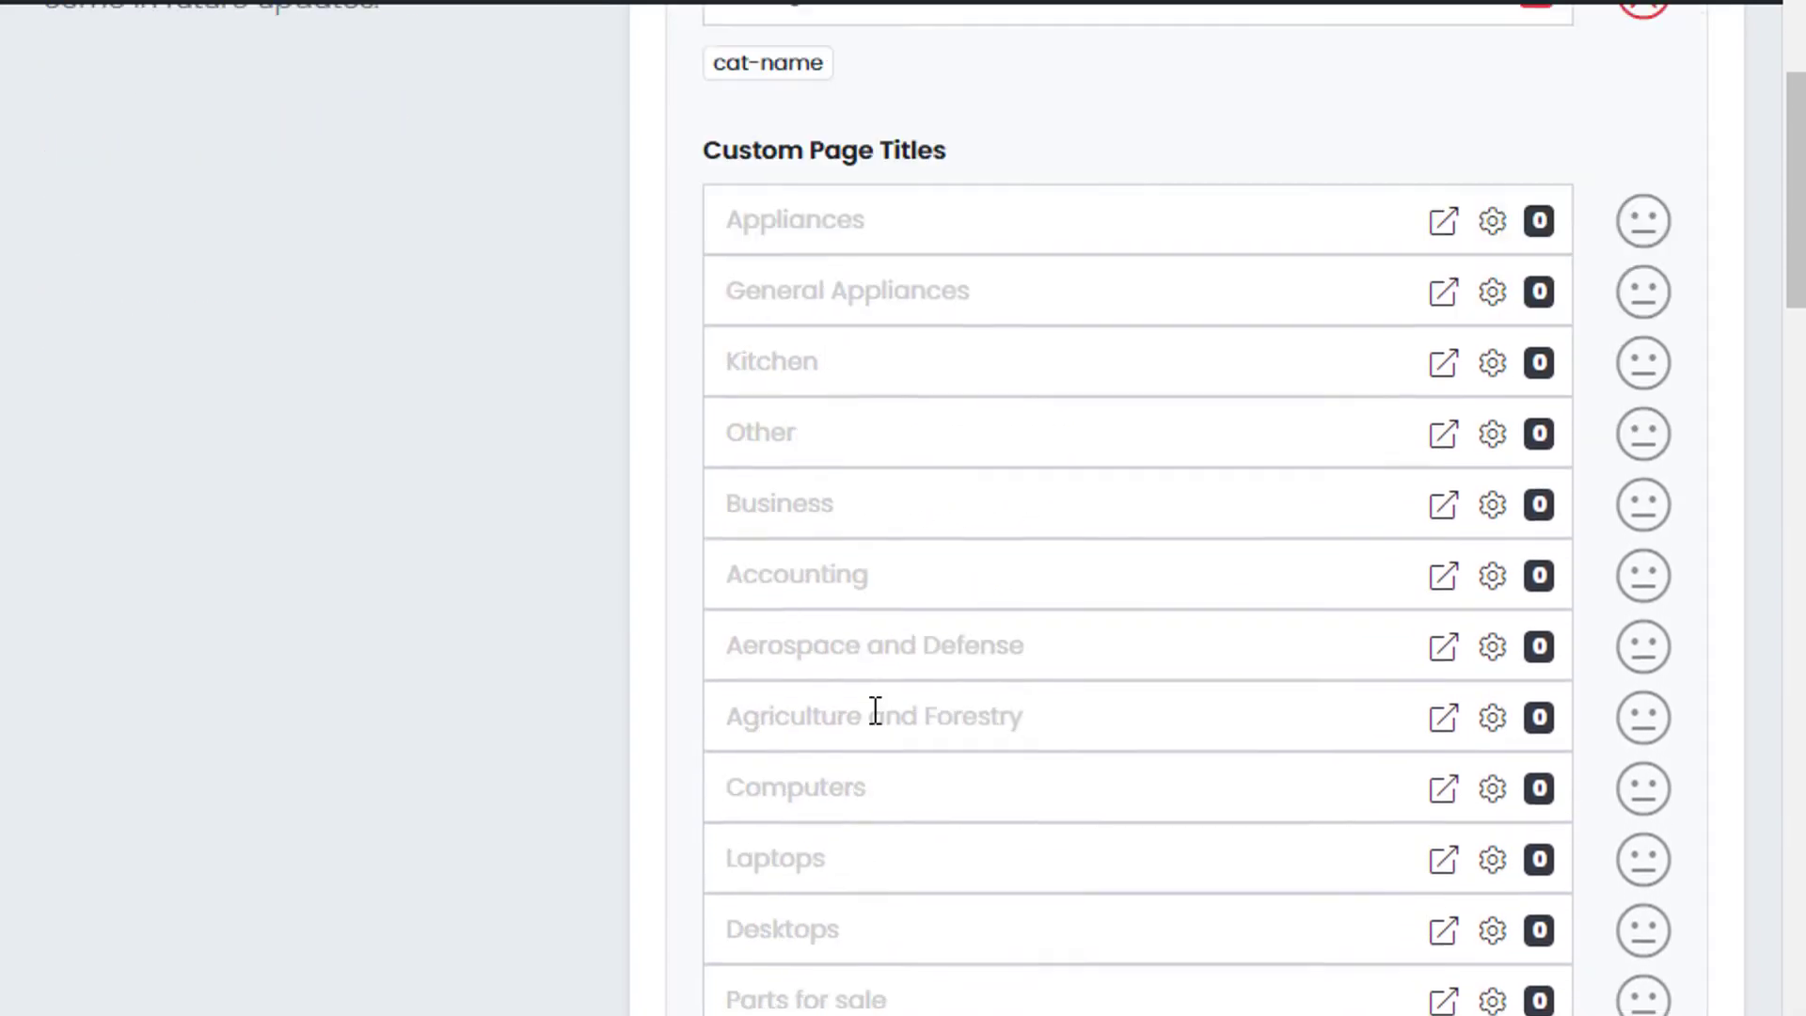
pyautogui.scroll(4, 875, 710)
pyautogui.click(802, 193)
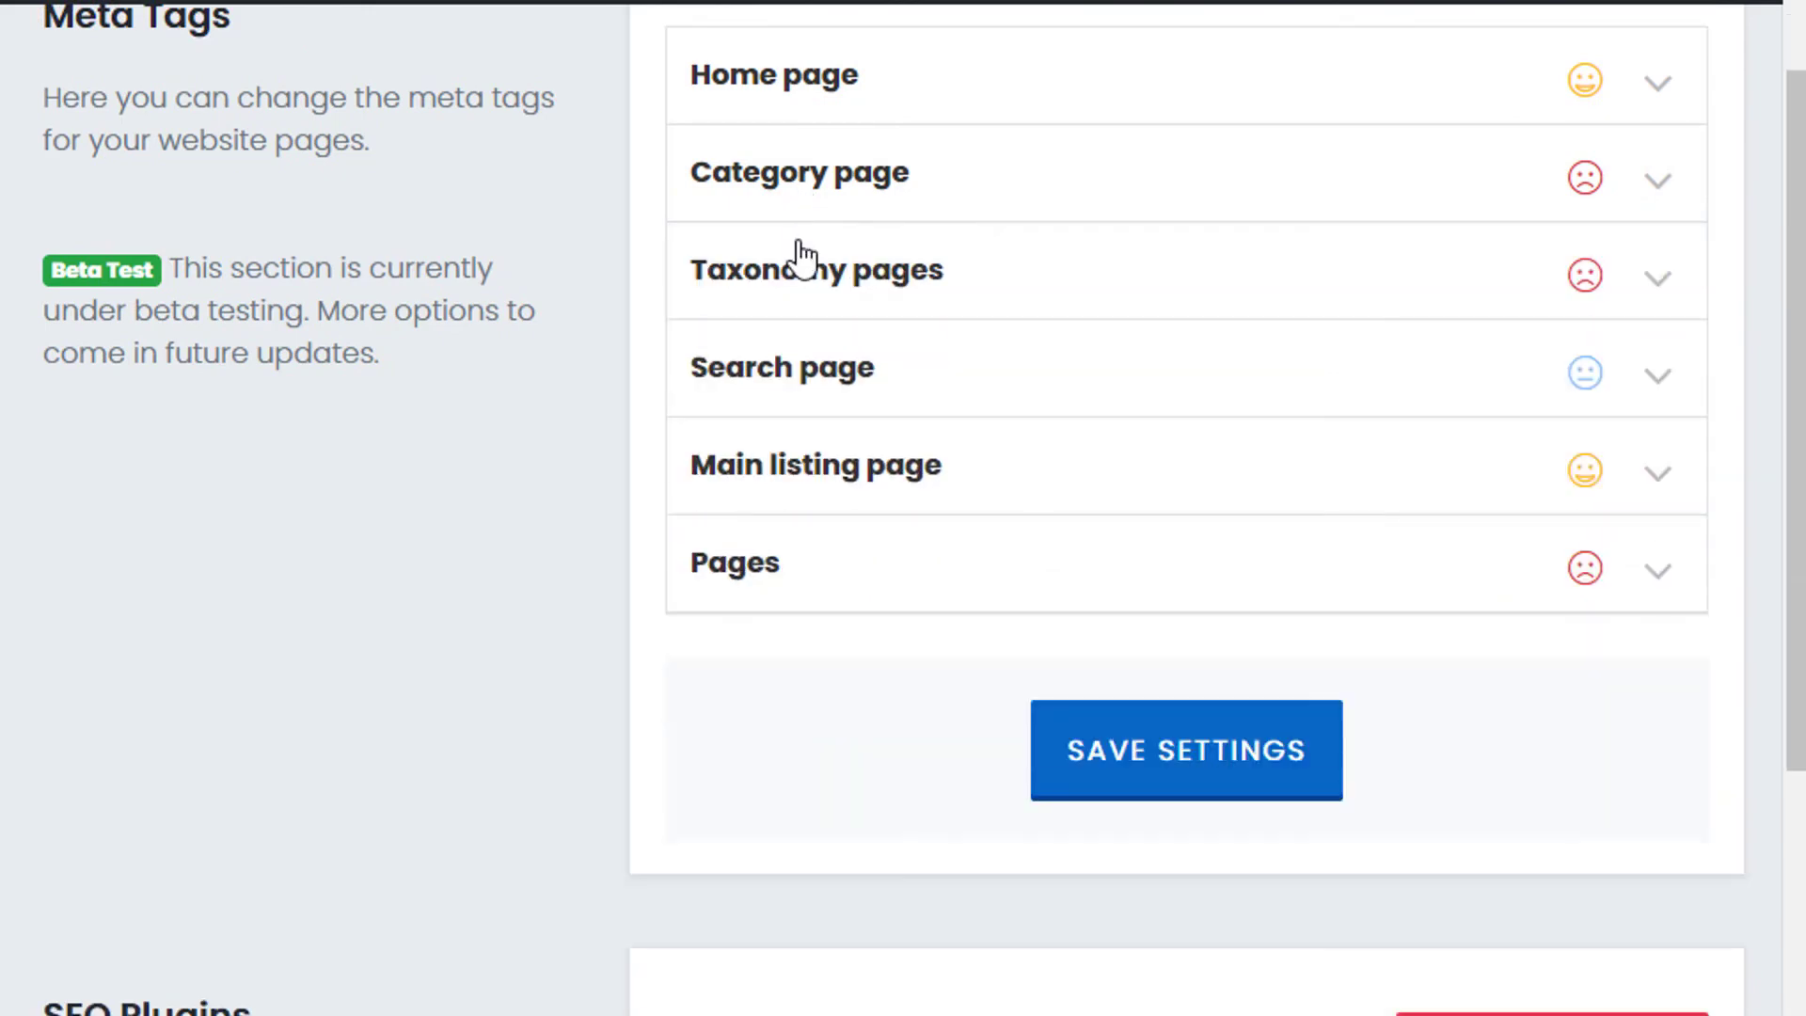
pyautogui.click(806, 290)
pyautogui.click(800, 299)
pyautogui.click(778, 357)
pyautogui.click(788, 471)
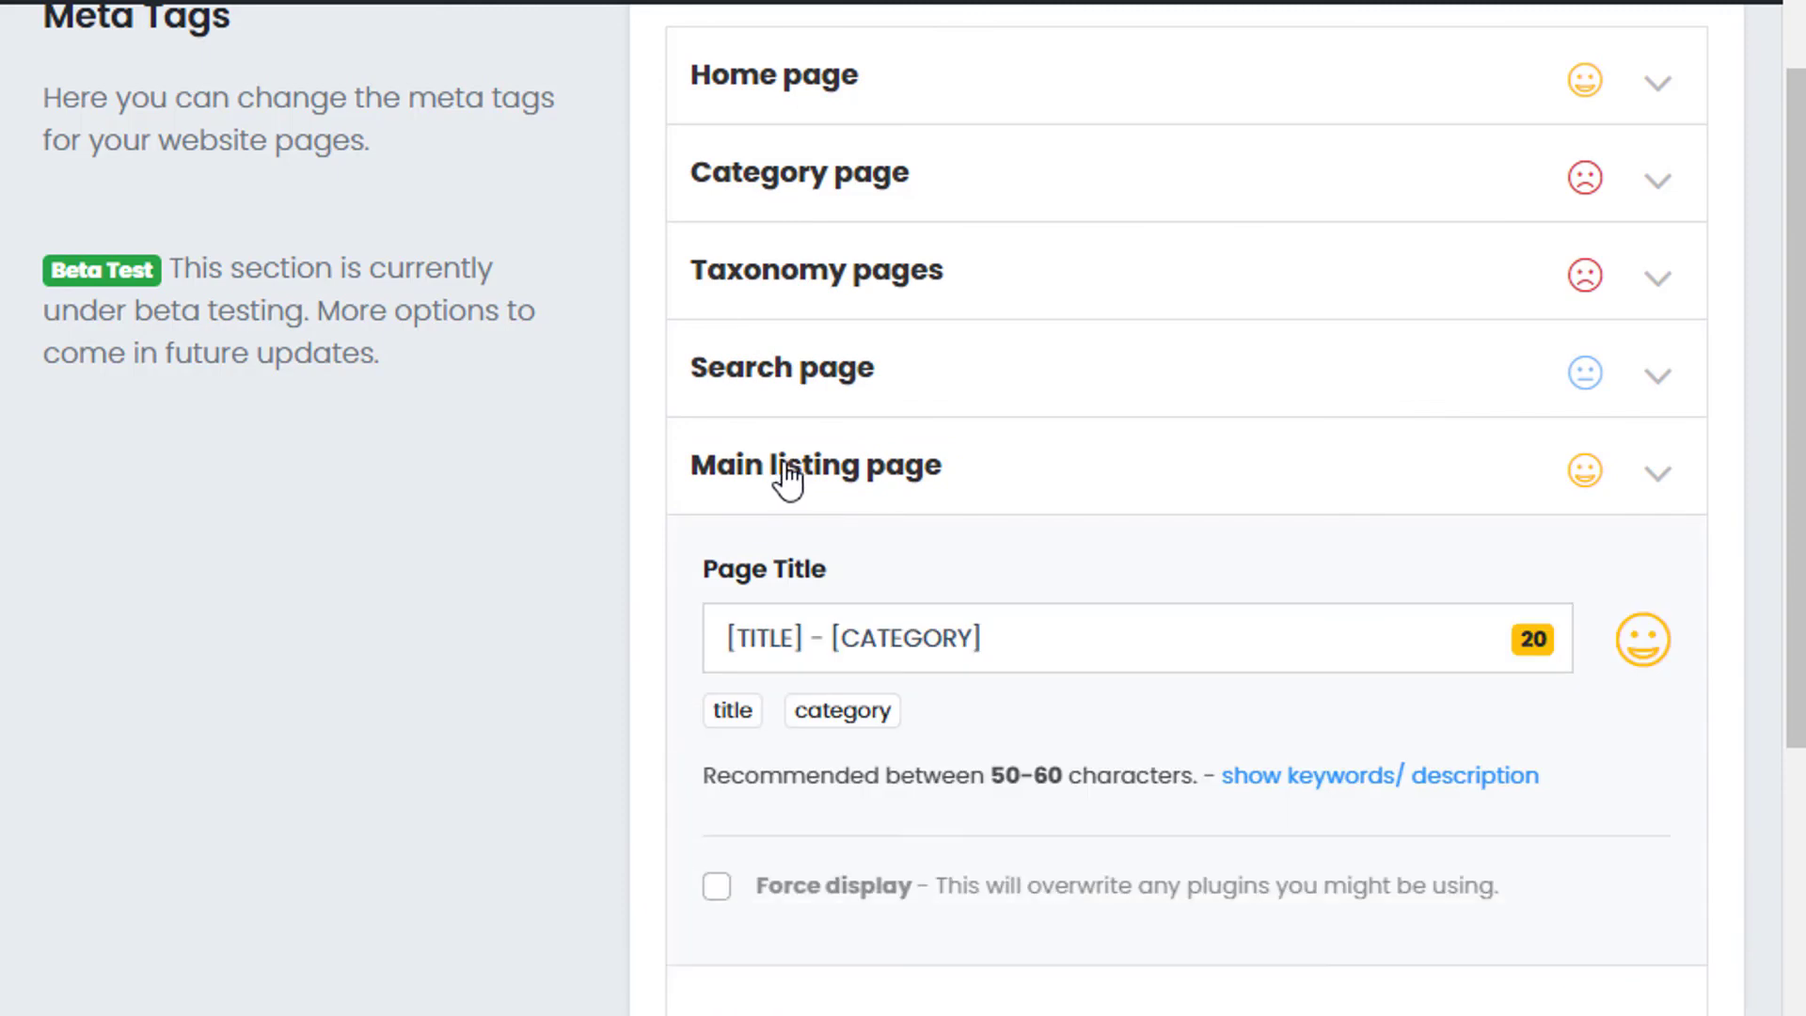
pyautogui.click(778, 470)
pyautogui.click(724, 593)
pyautogui.scroll(-8, 718, 827)
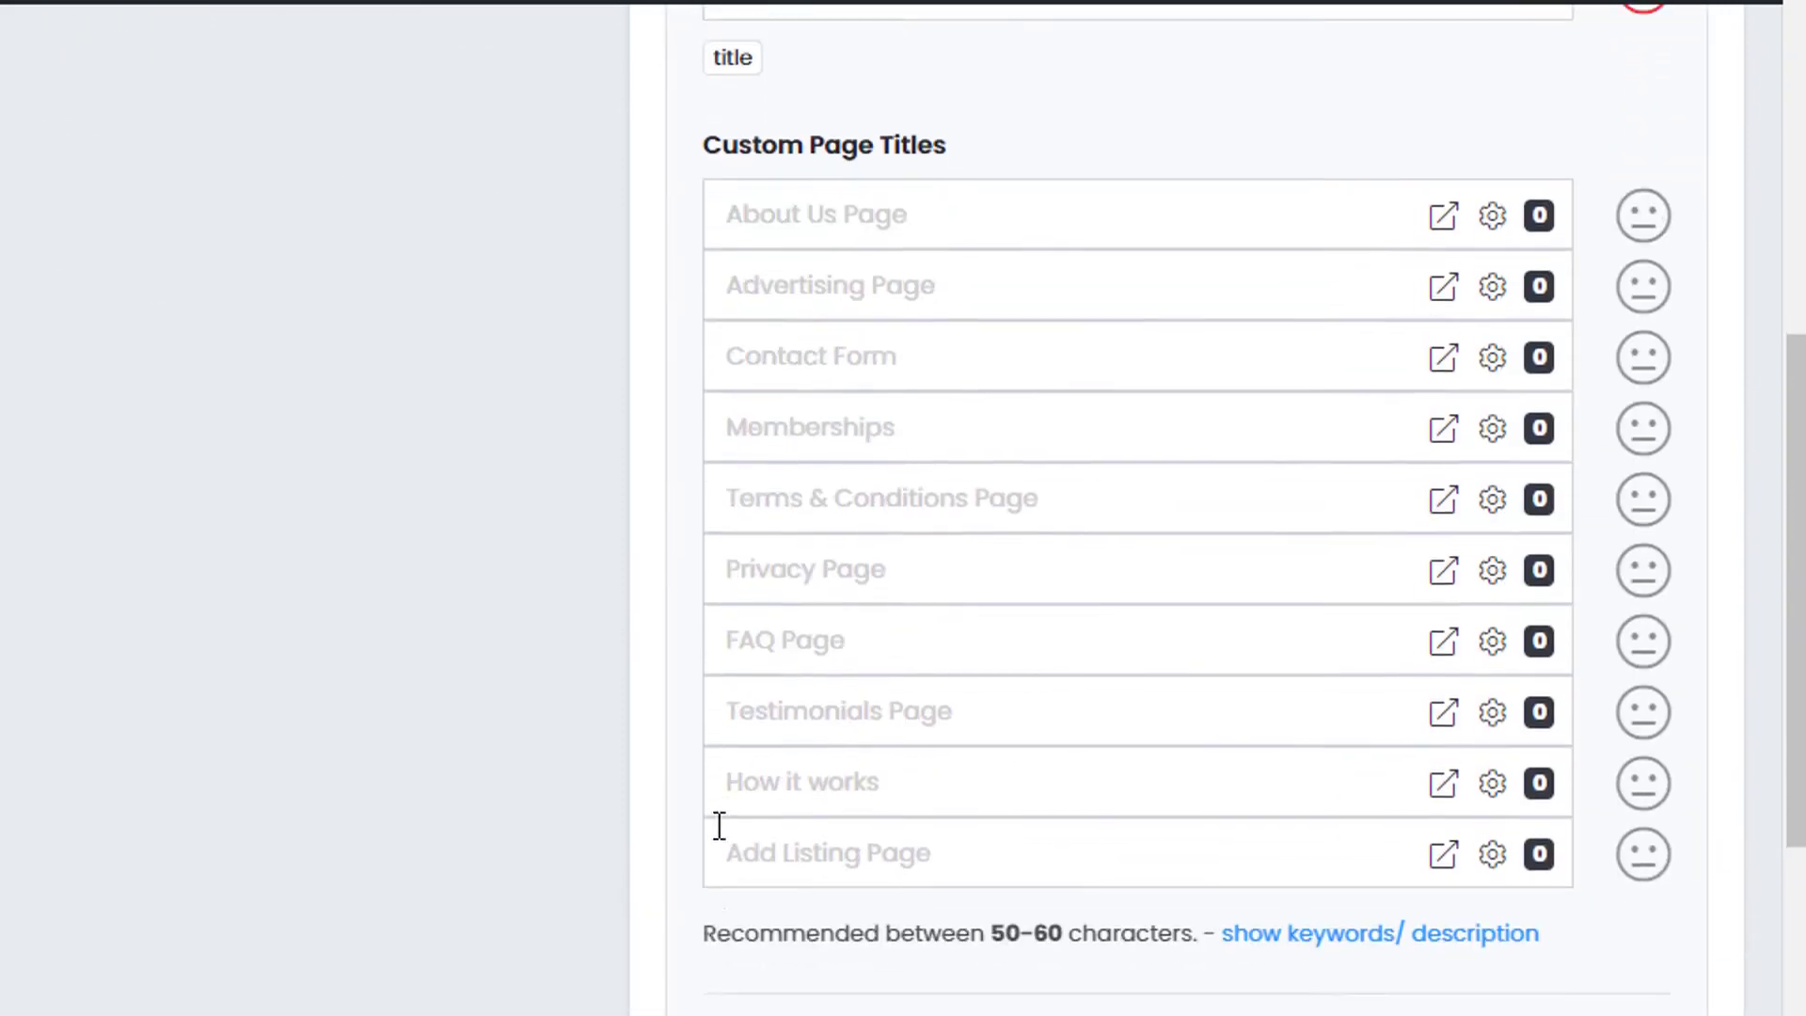
pyautogui.scroll(8, 718, 827)
pyautogui.click(726, 570)
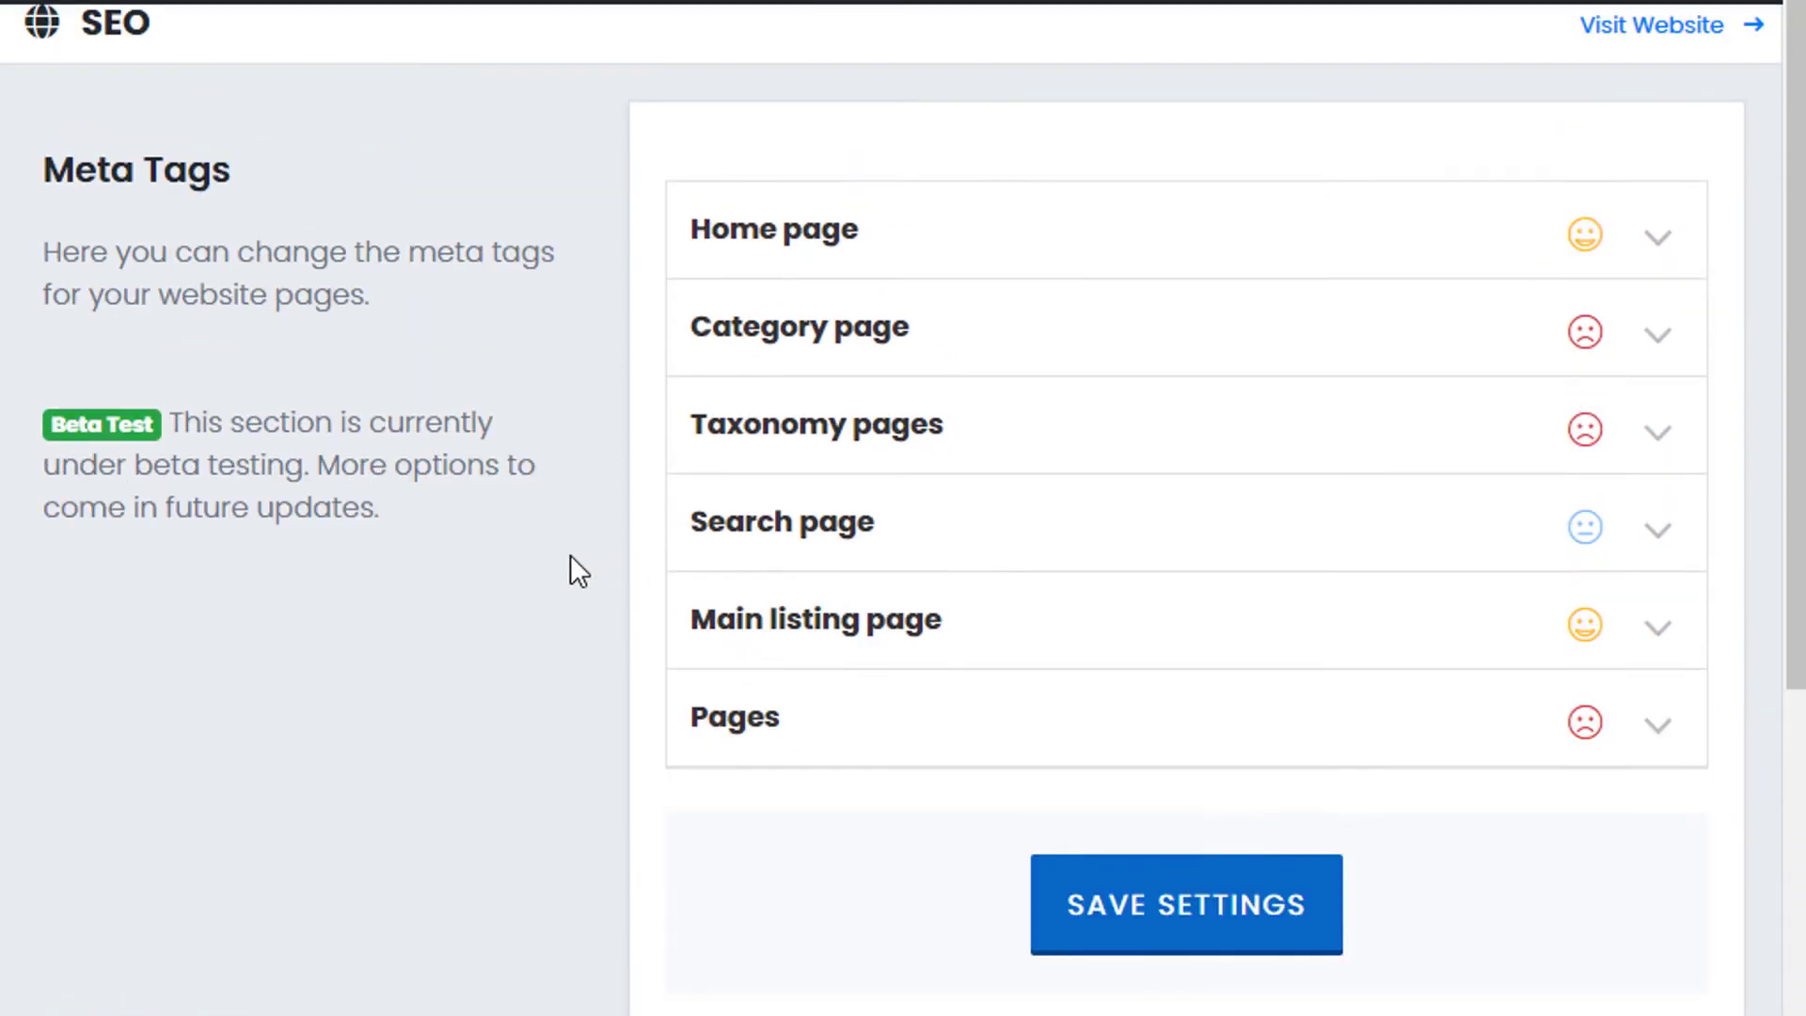